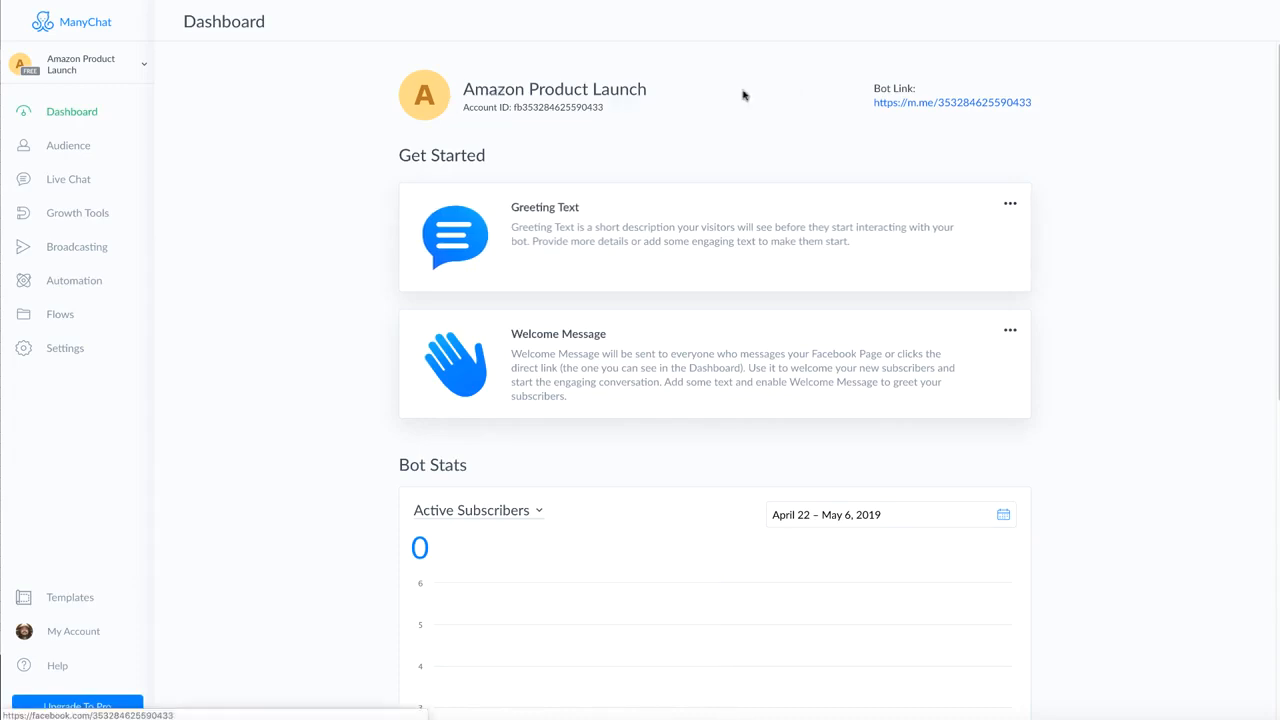
# Step: Switch to the Amazon Product Launch Facebook page and look it over
pyautogui.moveTo(743, 94); pyautogui.dragTo(372, 200)
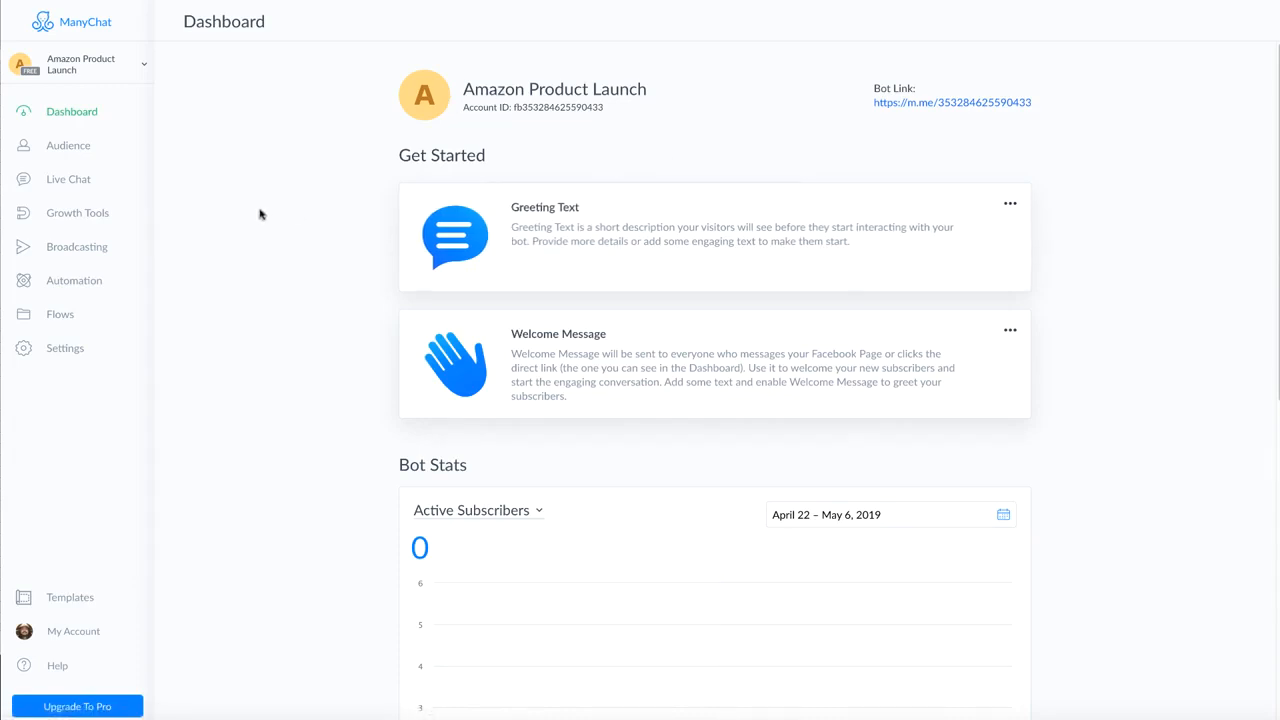
pyautogui.click(990, 1)
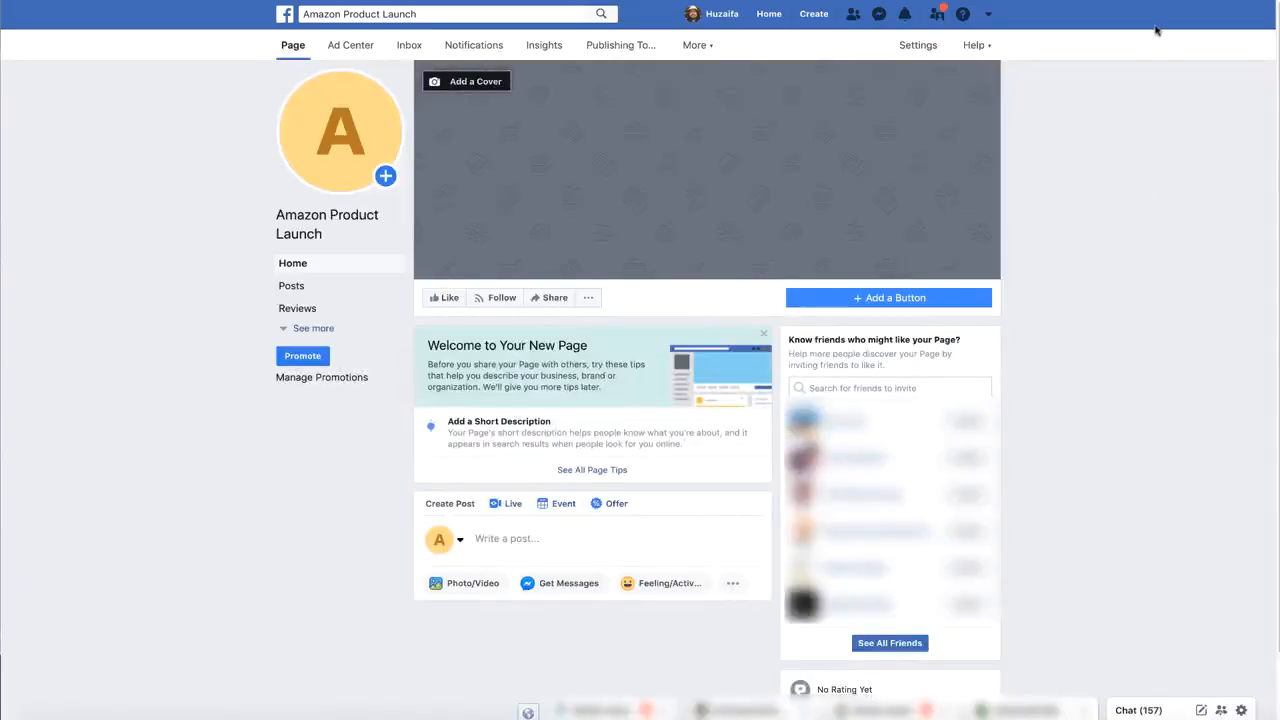
# Step: Switch to the Facebook for Developers policy document and read the 24-Hour Messaging Window rules under Standard Messaging
pyautogui.click(1103, 1)
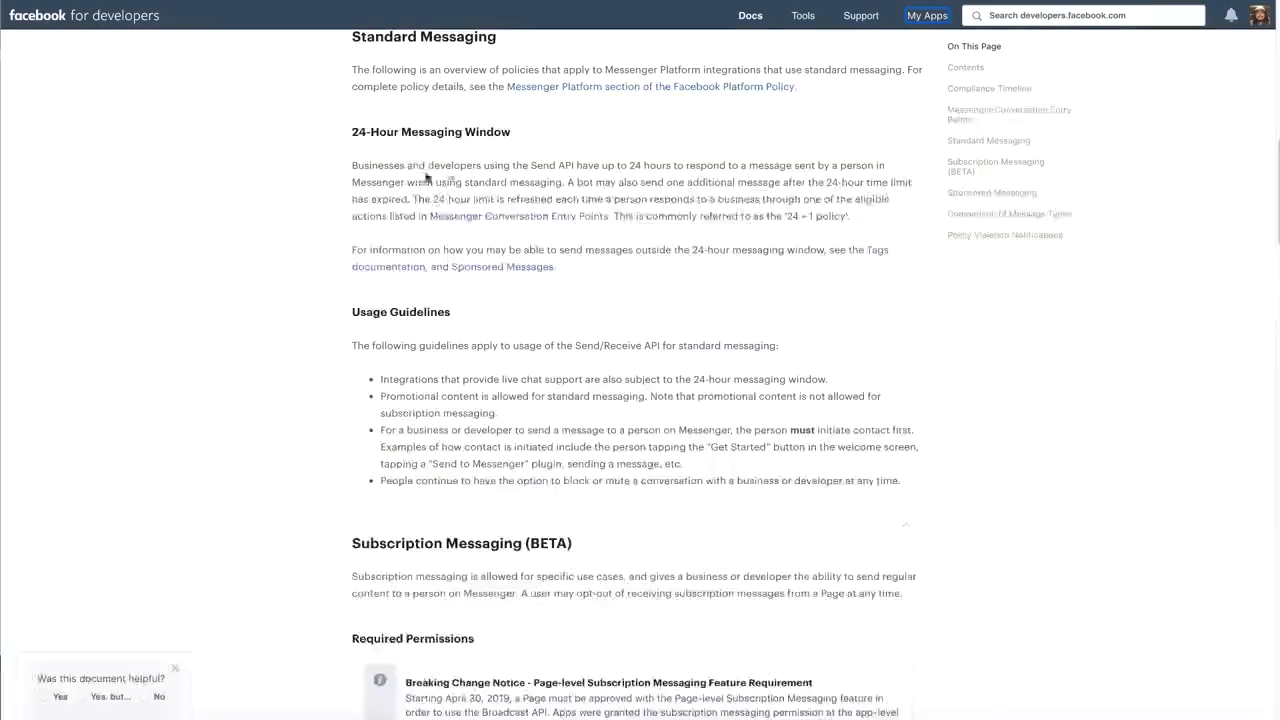
pyautogui.moveTo(352, 131); pyautogui.dragTo(458, 131)
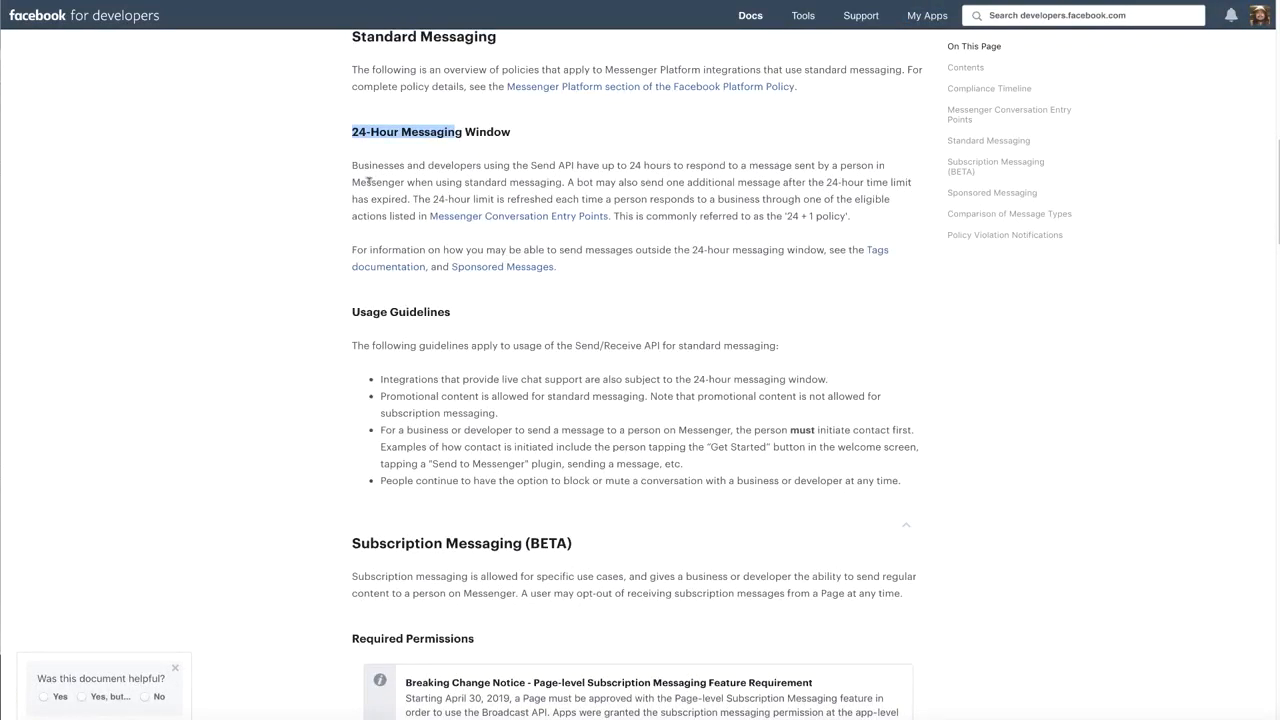
pyautogui.click(350, 219)
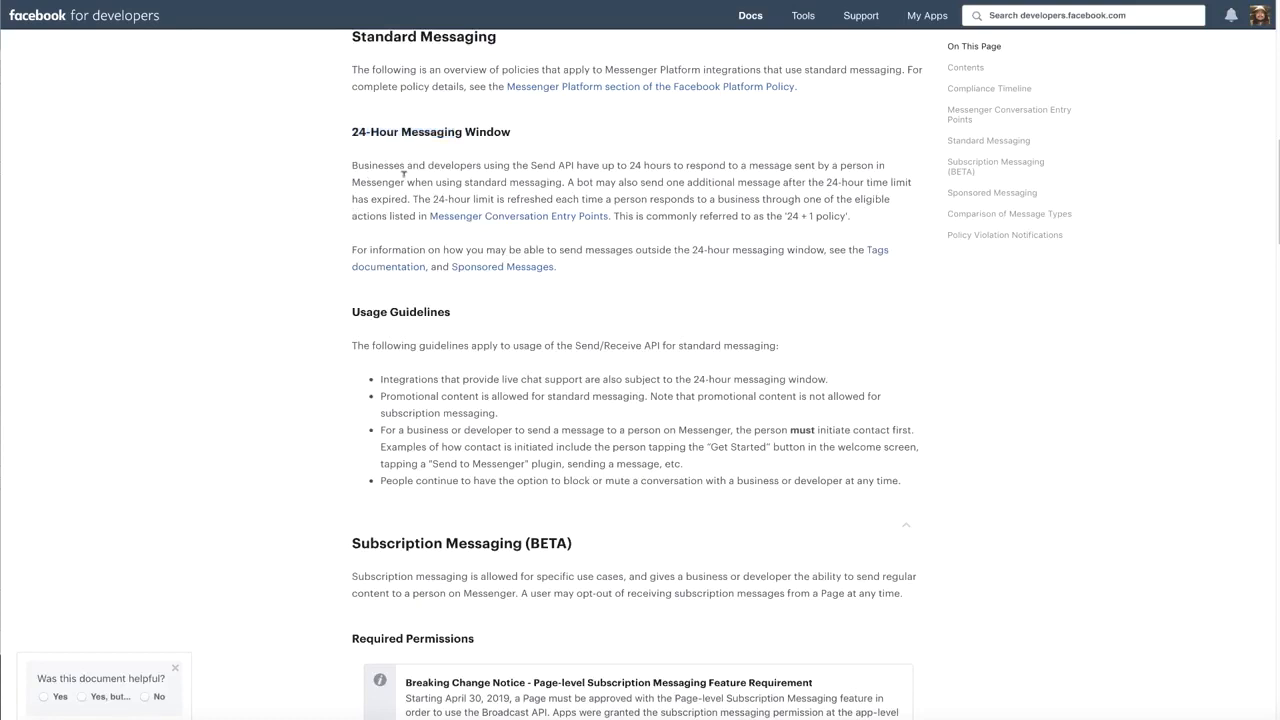
pyautogui.moveTo(388, 165); pyautogui.dragTo(436, 164)
pyautogui.click(536, 163)
pyautogui.moveTo(549, 164); pyautogui.dragTo(628, 165)
pyautogui.moveTo(576, 182); pyautogui.dragTo(645, 198)
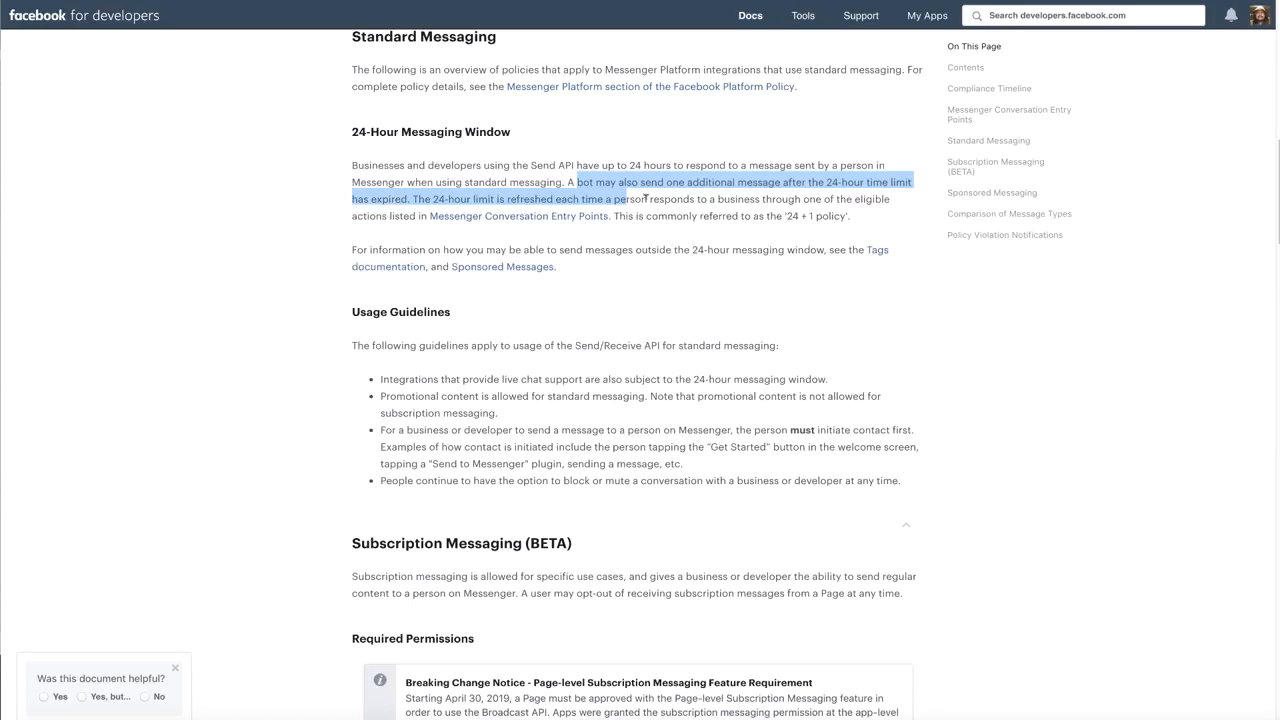
pyautogui.click(627, 210)
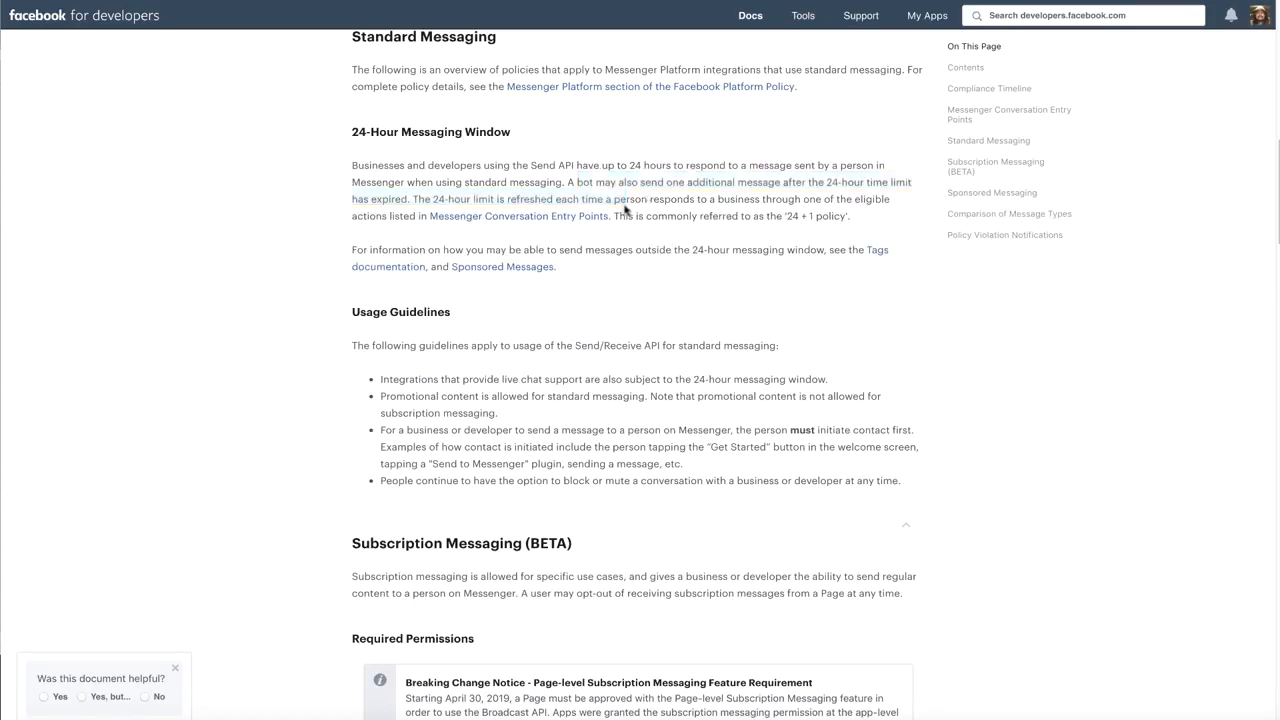
pyautogui.moveTo(462, 195); pyautogui.dragTo(548, 199)
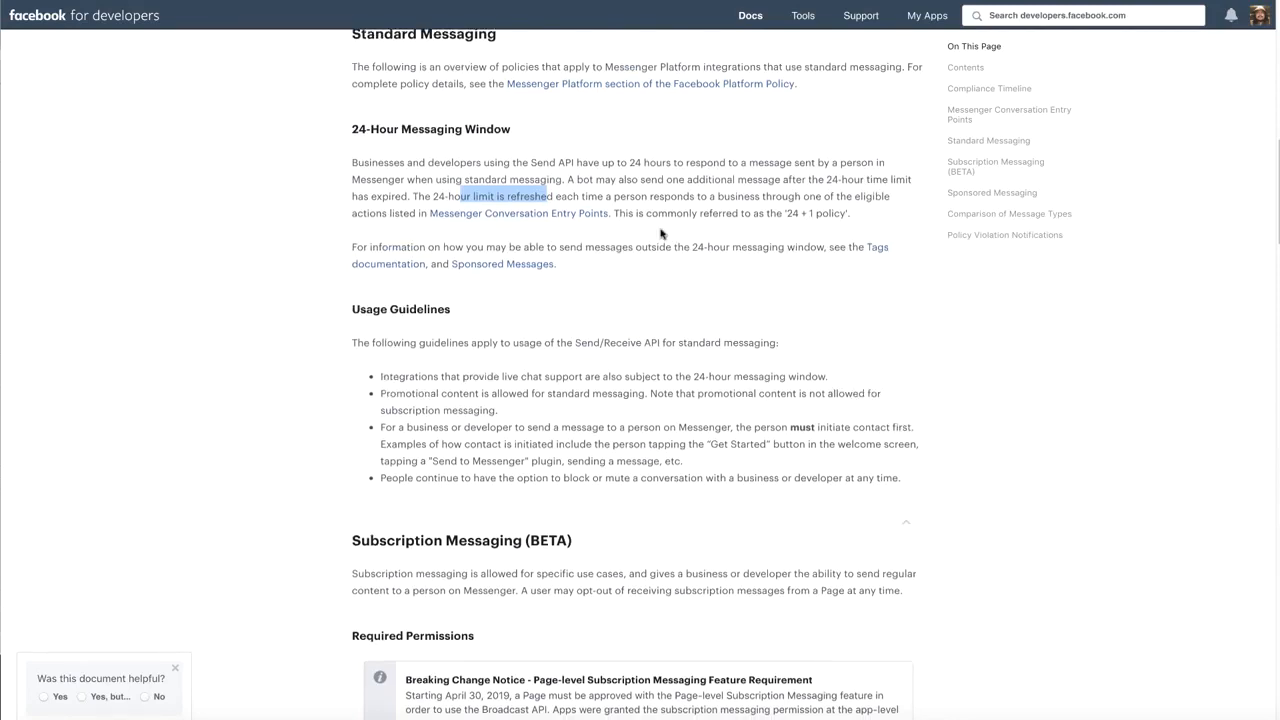
pyautogui.scroll(1, 662, 240)
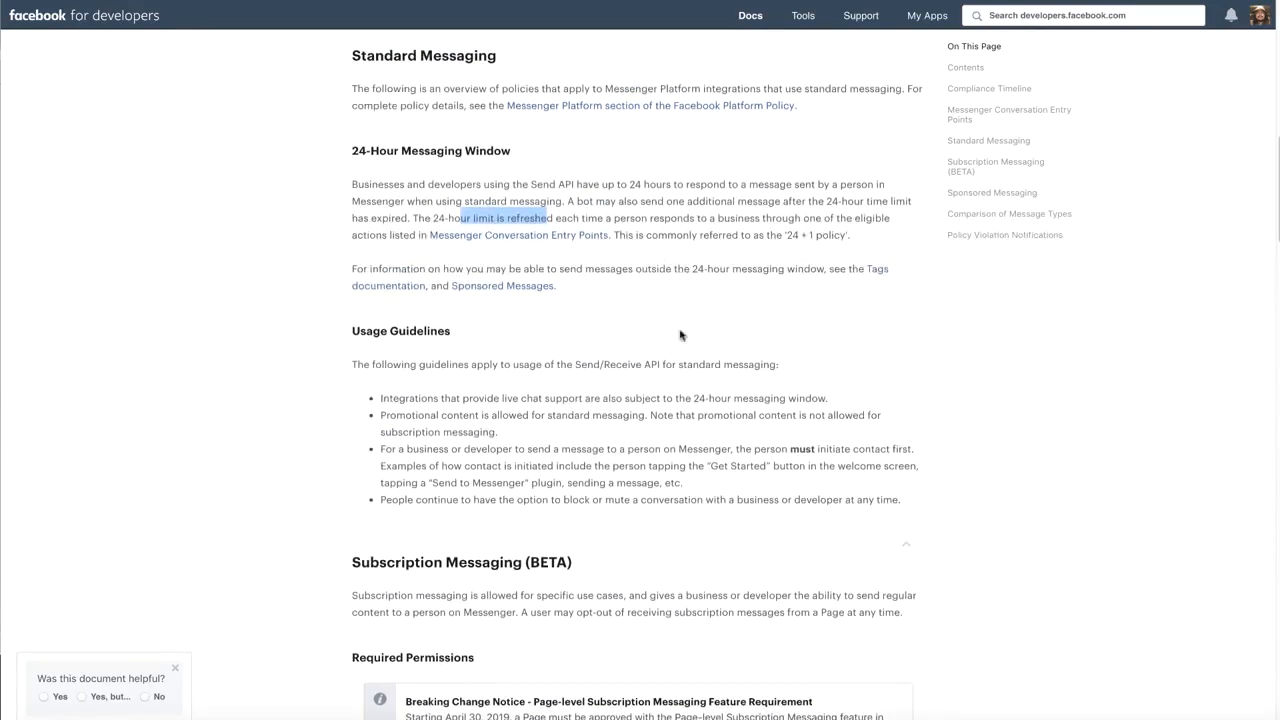
pyautogui.scroll(2, 670, 340)
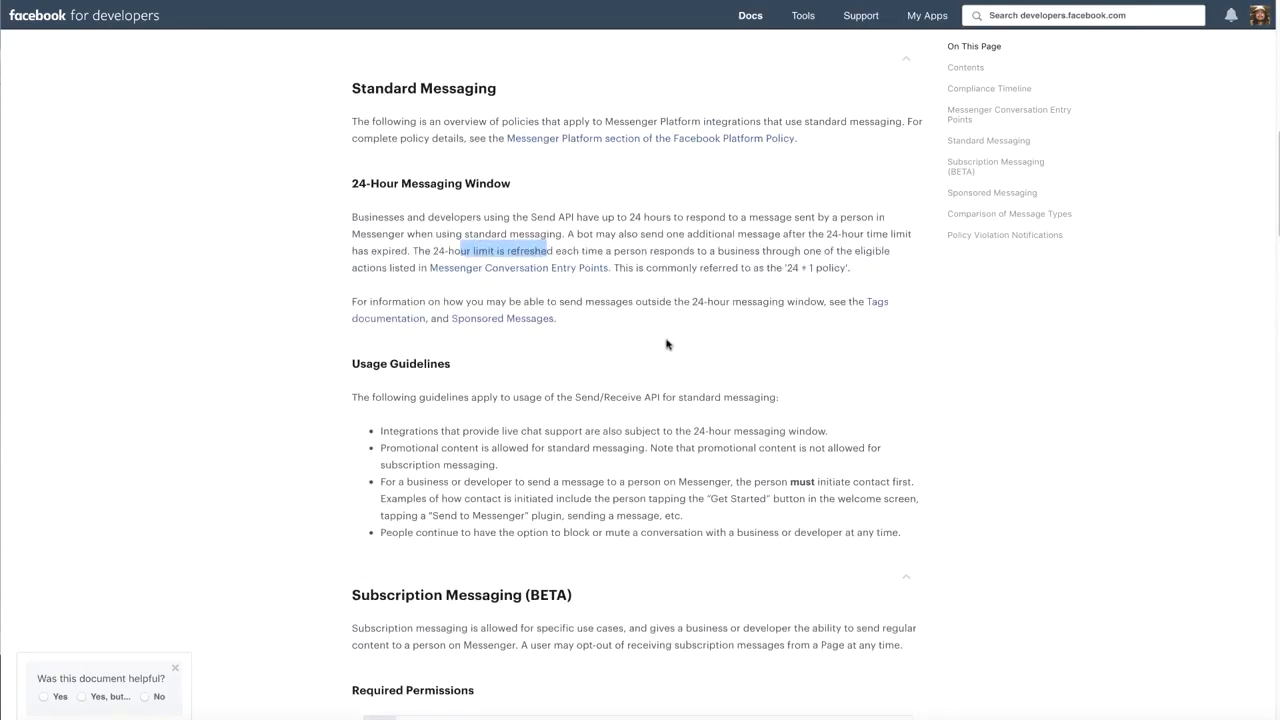
pyautogui.scroll(-6, 667, 345)
pyautogui.scroll(16, 667, 345)
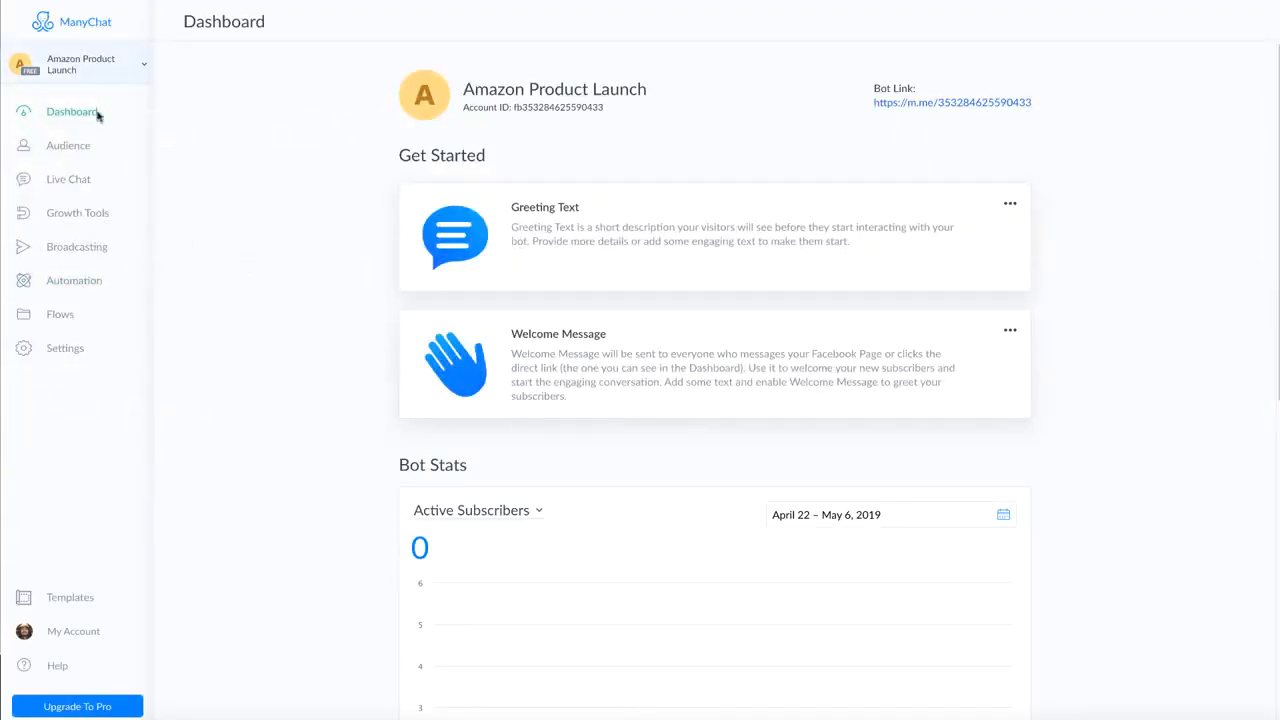
# Step: In the bot settings, save the greeting text "Thank you for your interest. Please click Get Started button below."
pyautogui.click(62, 355)
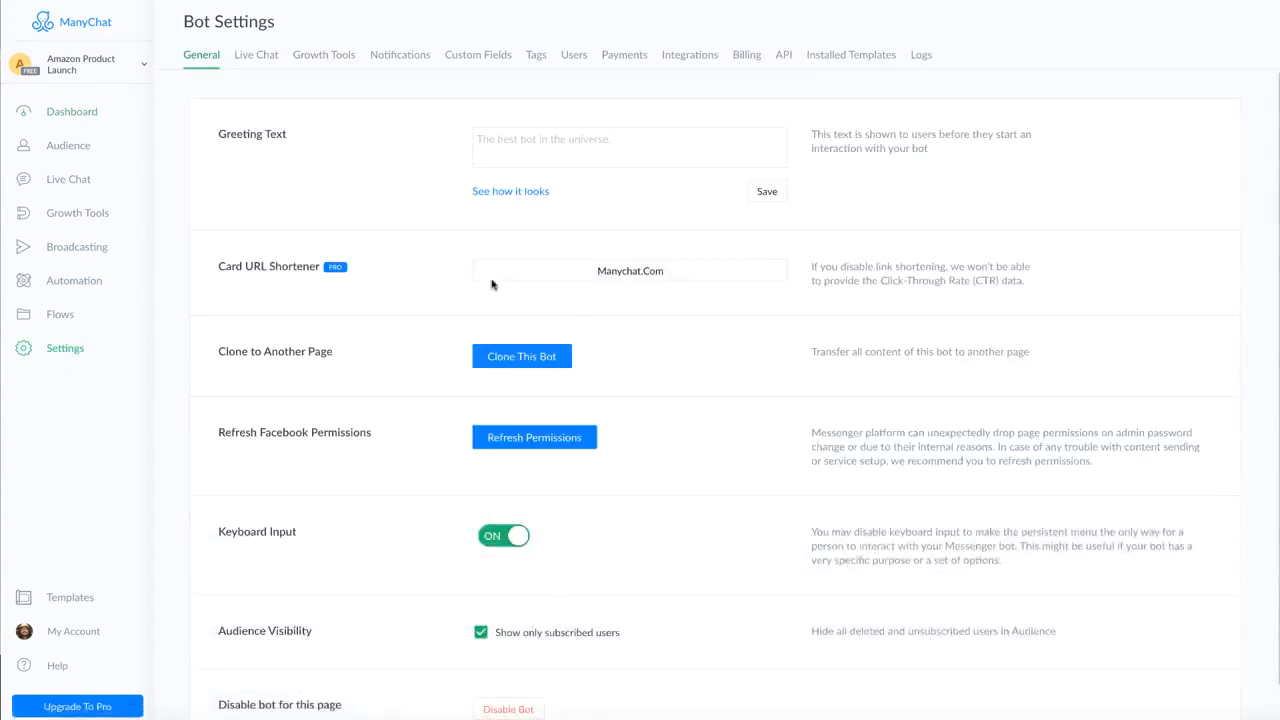
pyautogui.click(505, 134)
pyautogui.moveTo(226, 132); pyautogui.dragTo(283, 142)
pyautogui.click(554, 147)
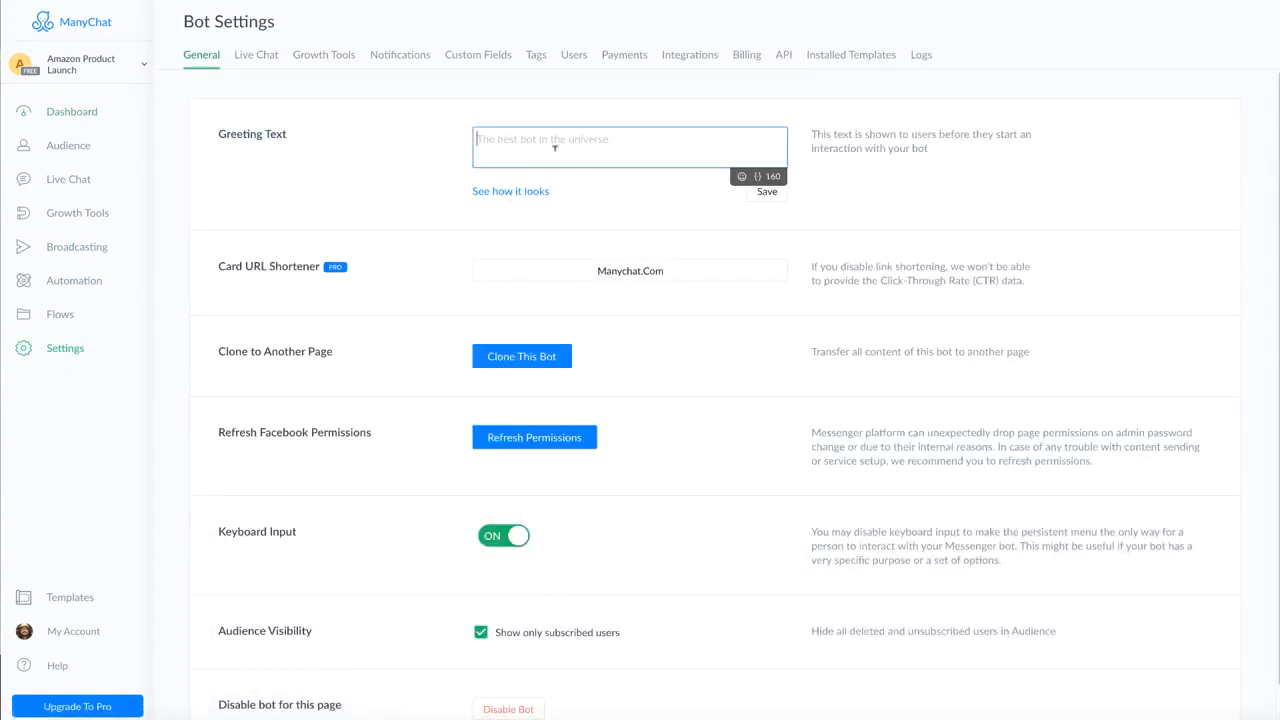
pyautogui.write('Thank you for your interest. Please ')
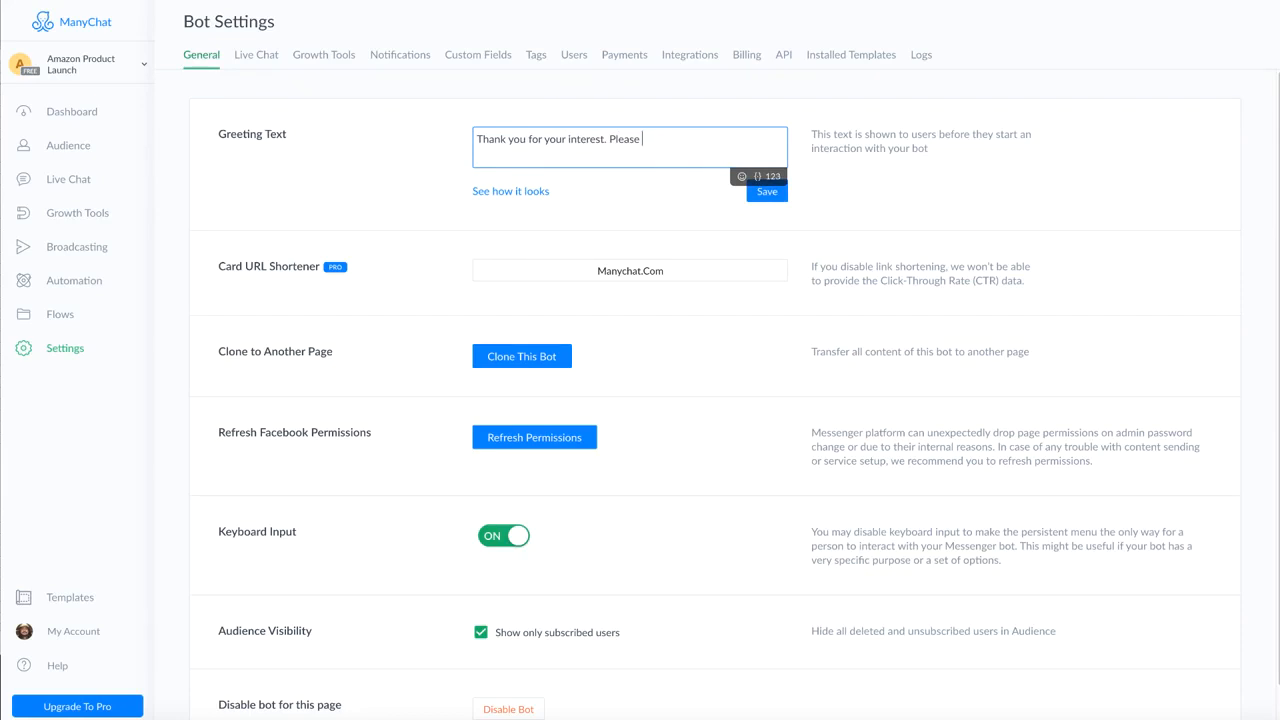
pyautogui.write('click Get Started be')
pyautogui.write('tton below.')
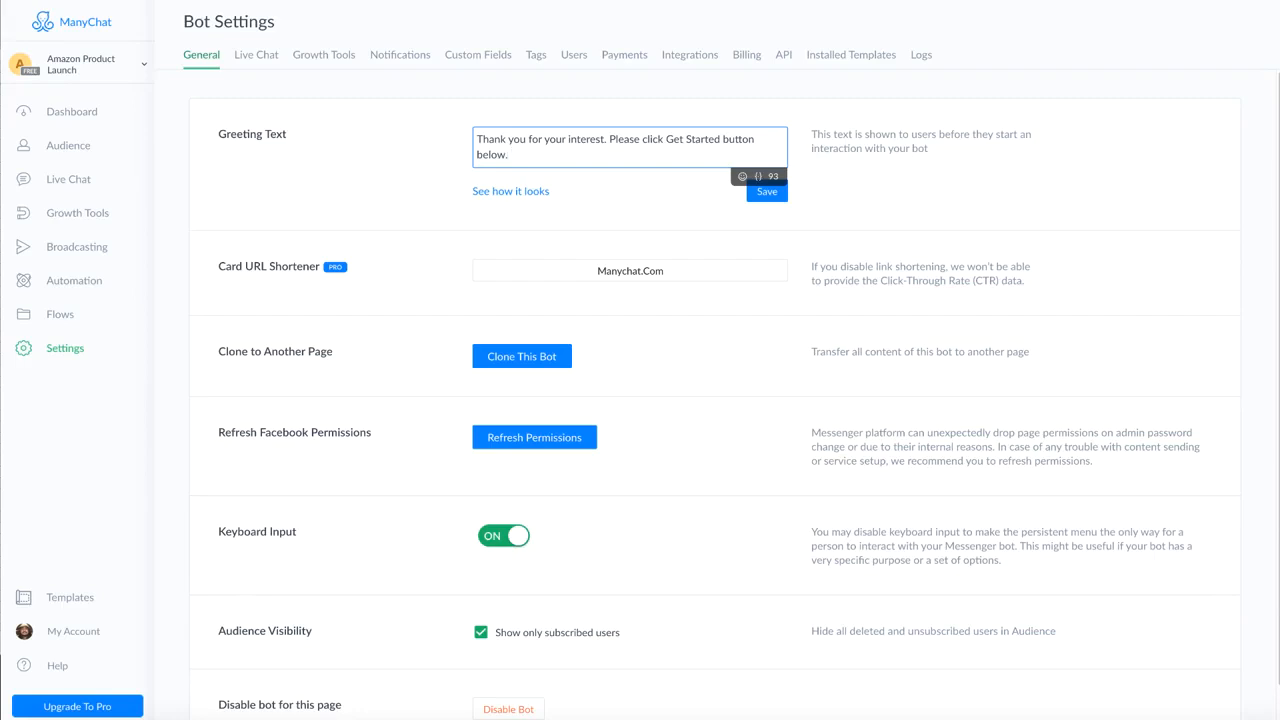
pyautogui.click(767, 192)
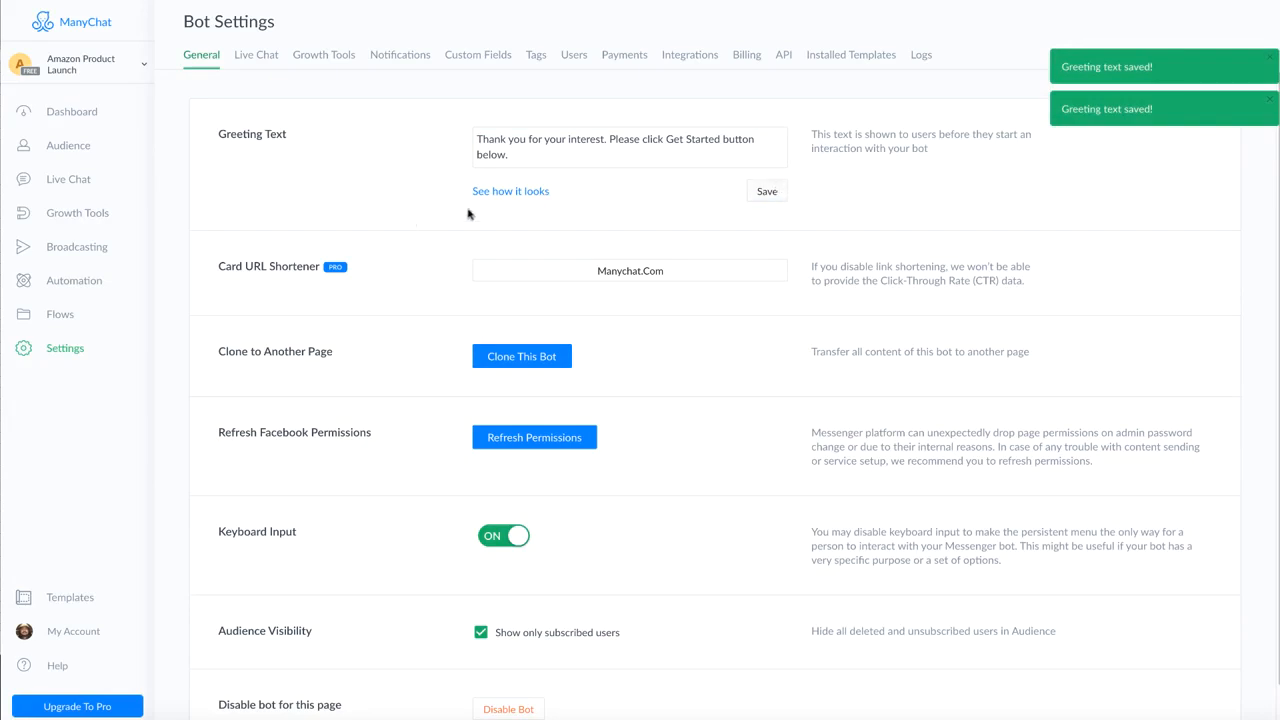
# Step: Look over the saved flows, the main menu automation and the welcome message automation
pyautogui.click(60, 316)
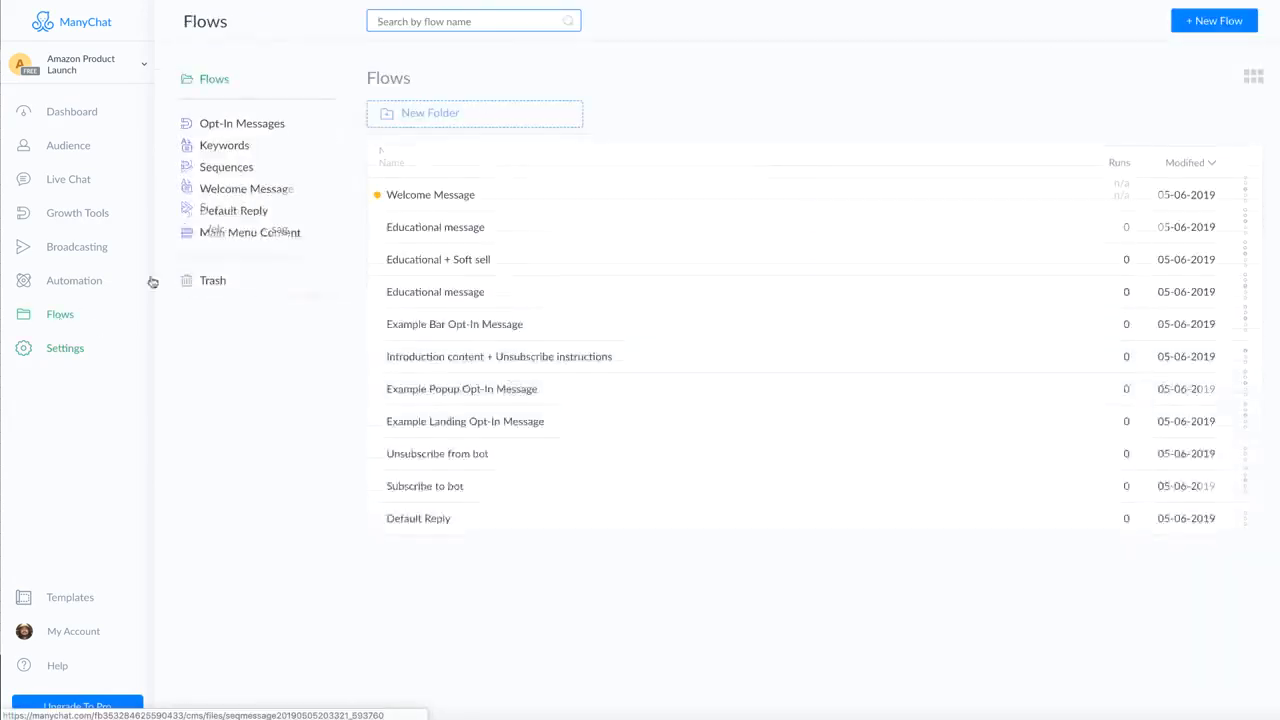
pyautogui.click(100, 282)
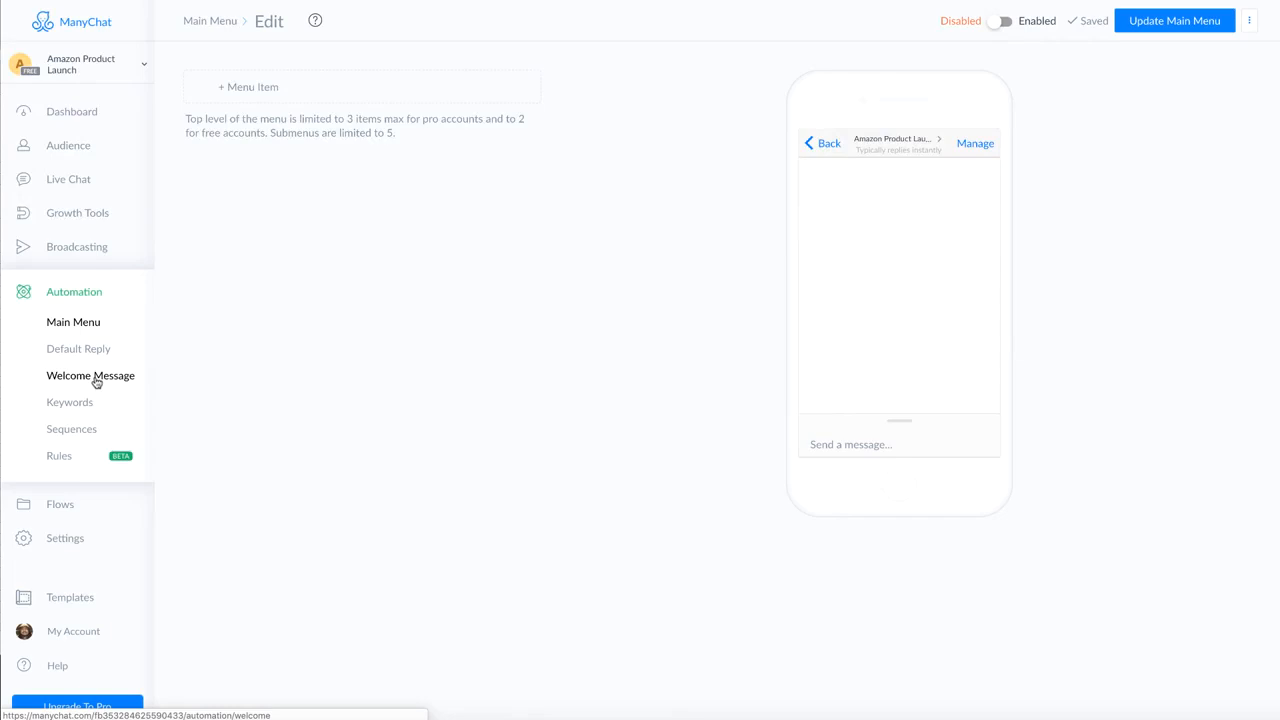
pyautogui.click(96, 380)
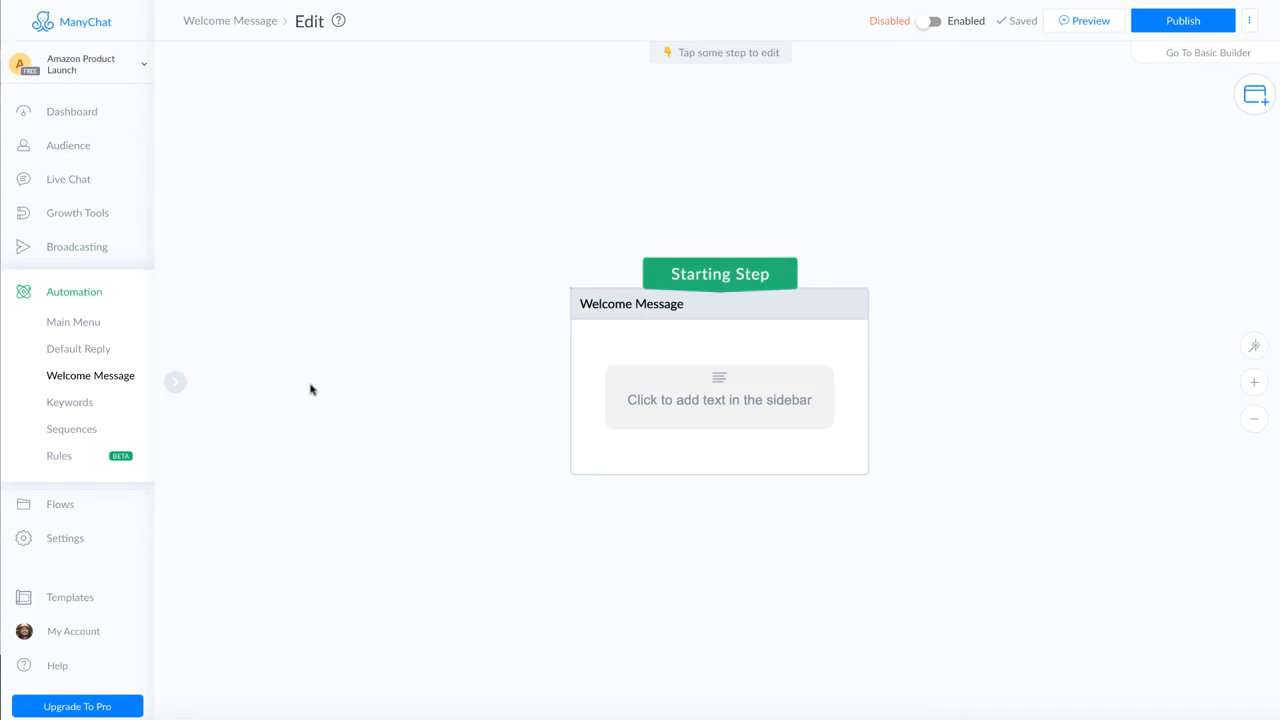
# Step: Examine the Default Reply flow, including its Actions step that marks the conversation as open
pyautogui.click(102, 352)
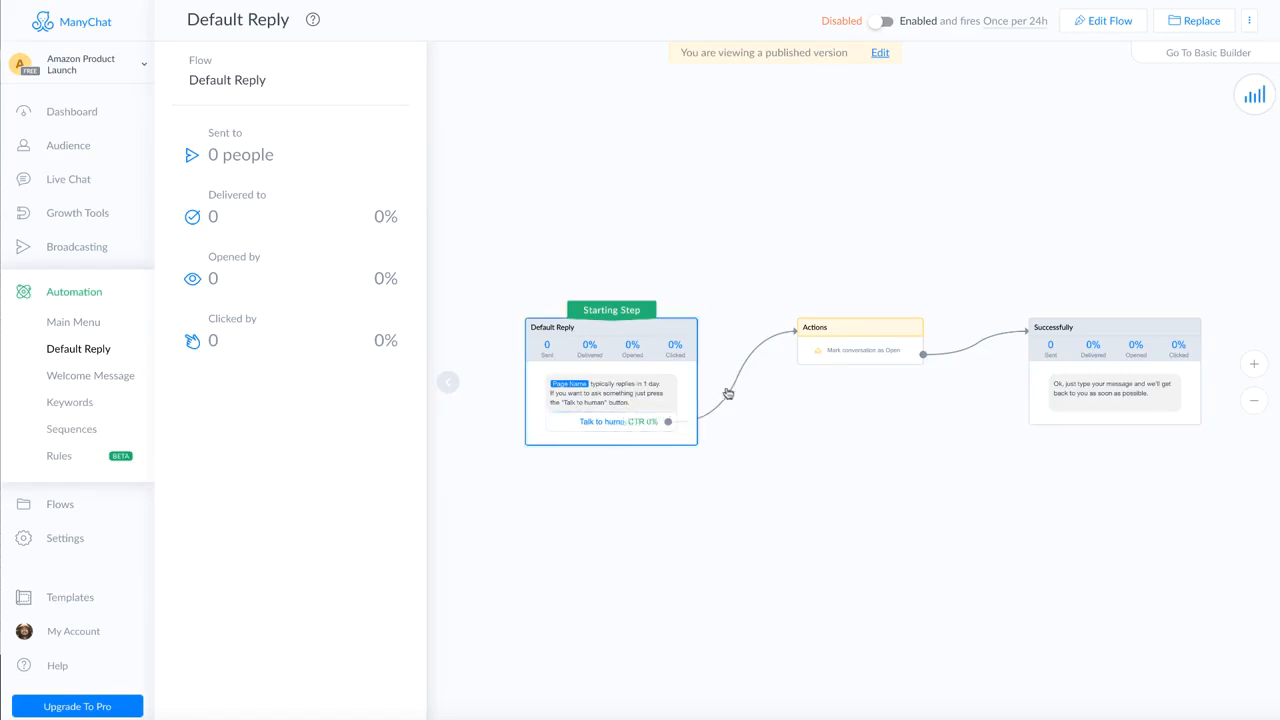
pyautogui.scroll(3, 648, 400)
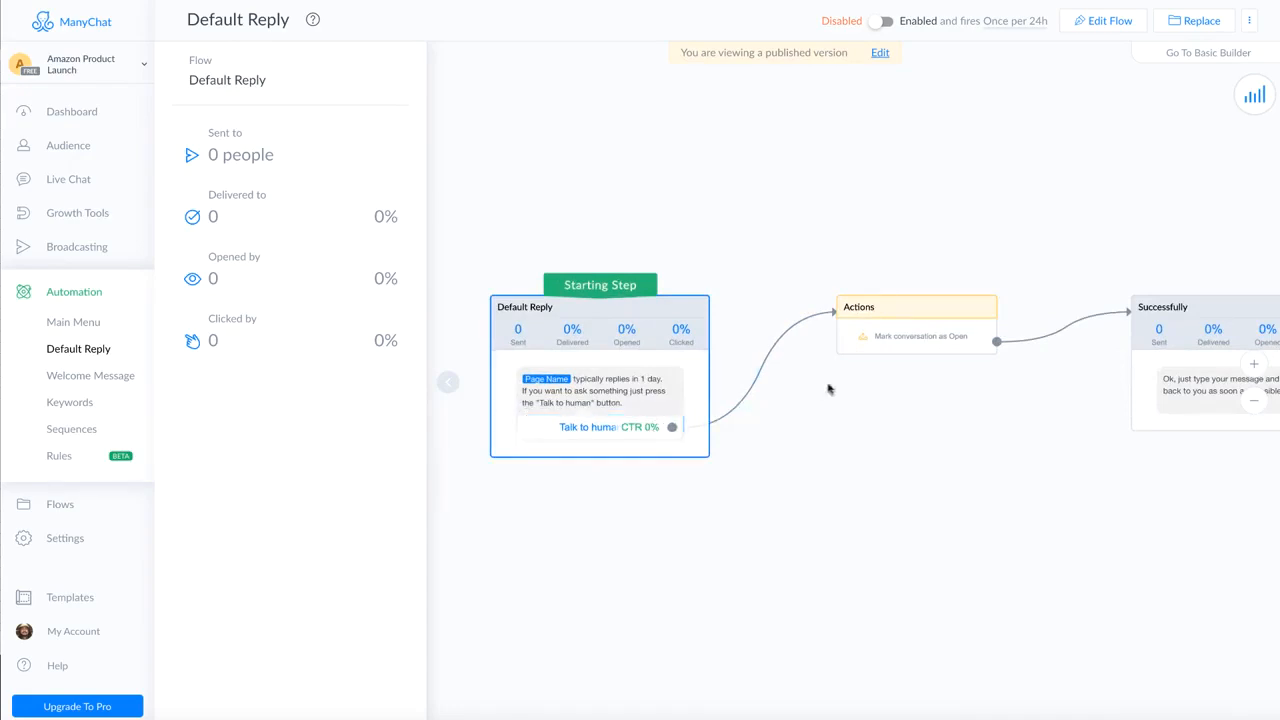
pyautogui.moveTo(928, 467); pyautogui.dragTo(800, 503)
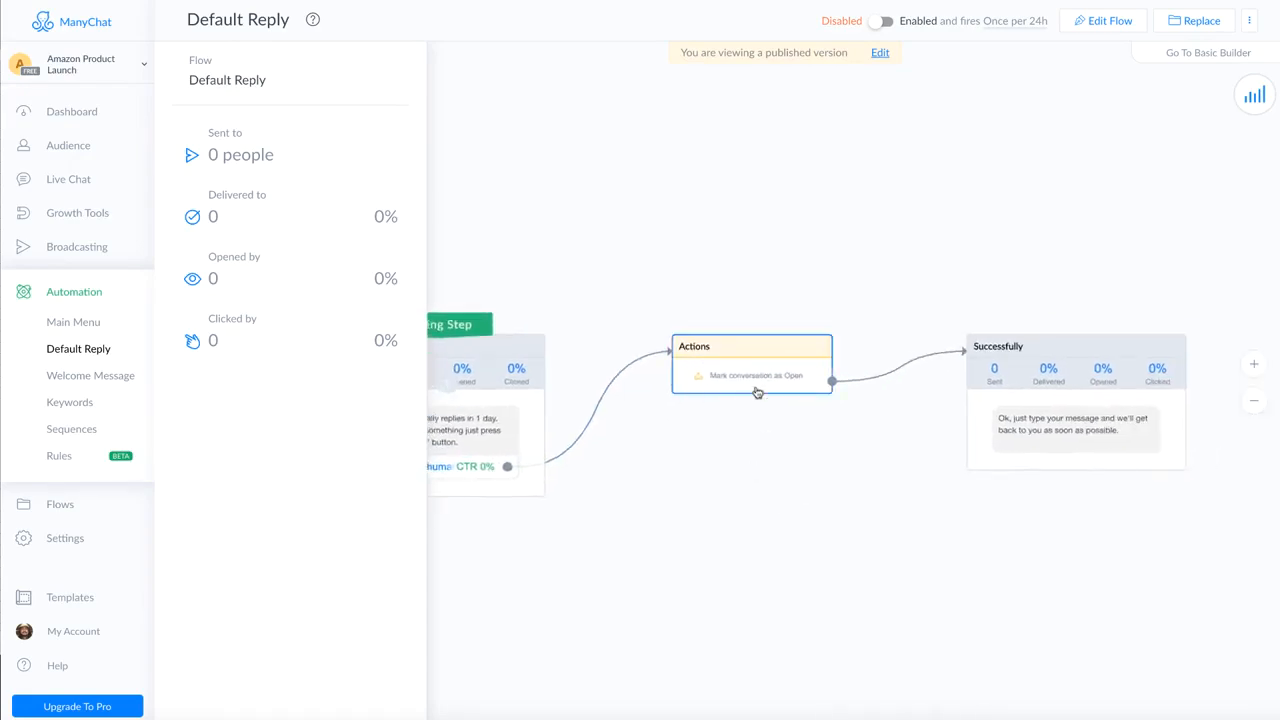
pyautogui.click(728, 372)
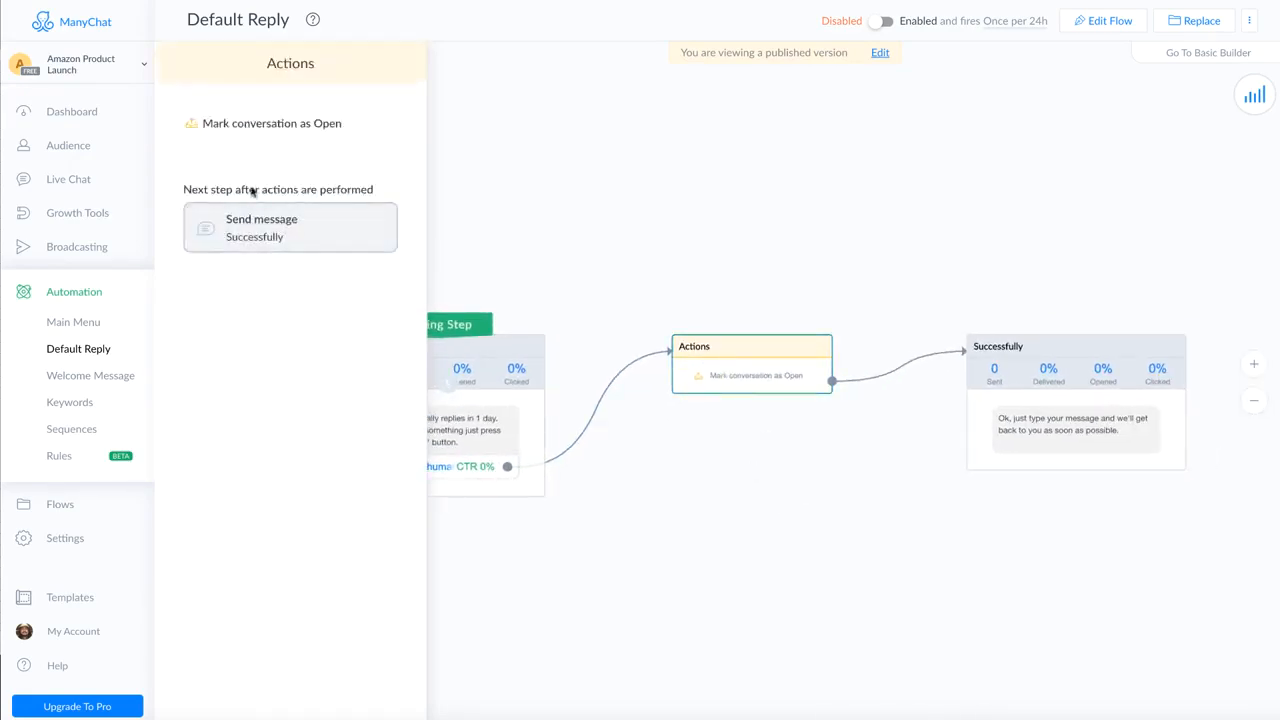
pyautogui.moveTo(210, 123); pyautogui.dragTo(332, 126)
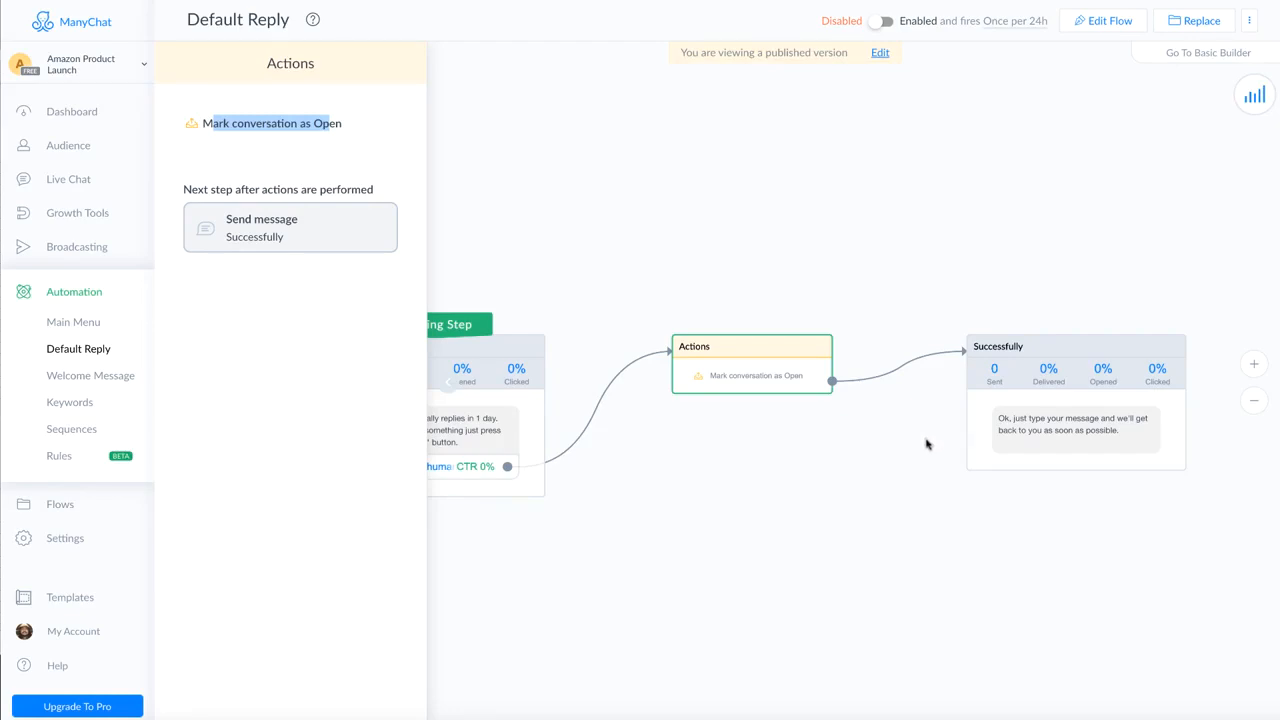
pyautogui.moveTo(831, 511); pyautogui.dragTo(880, 509)
pyautogui.moveTo(768, 518); pyautogui.dragTo(983, 366)
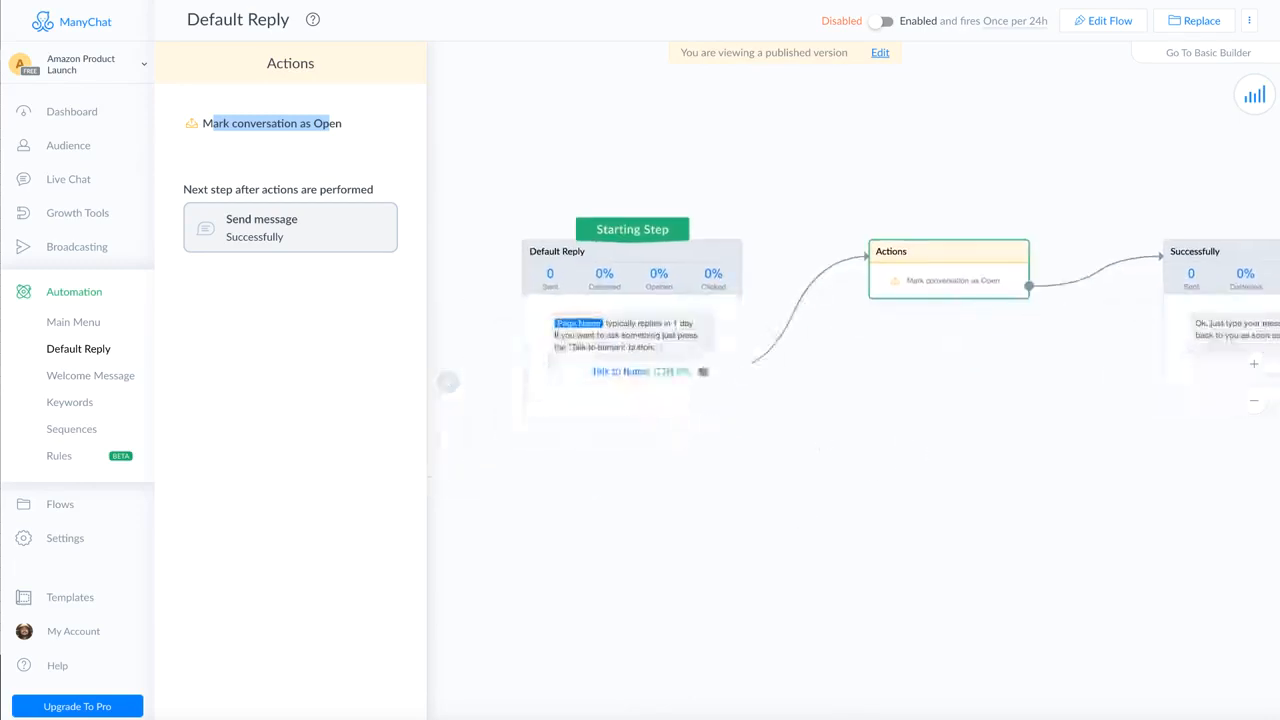
# Step: Set the welcome message text to "Thank you for joining us on this Launch Campaign. We are offering a 100% free Product on Amazon.com"
pyautogui.click(81, 384)
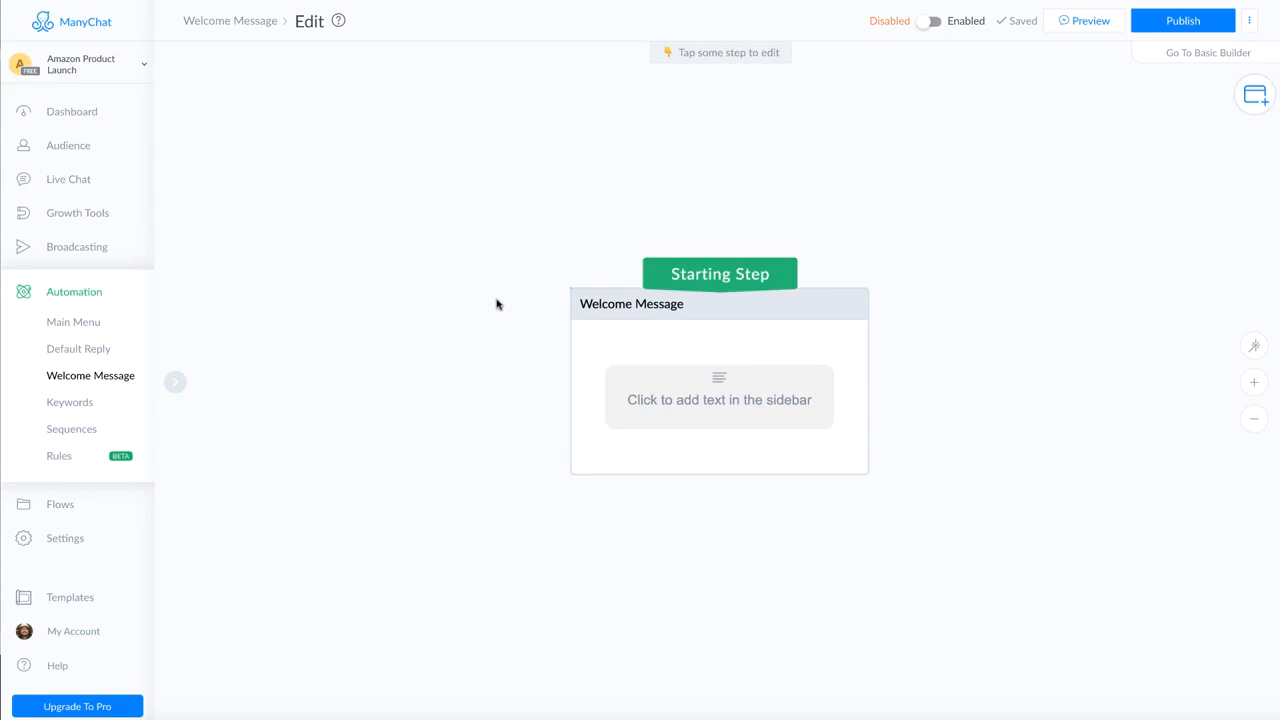
pyautogui.click(688, 404)
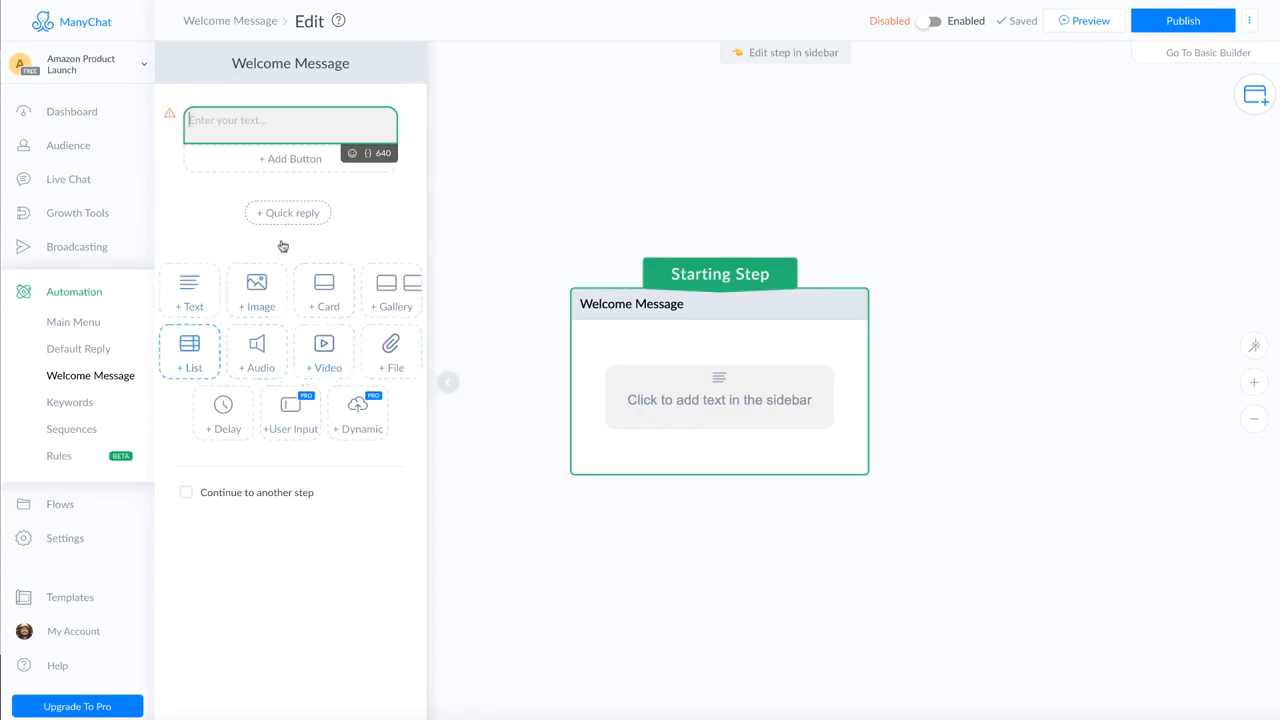
pyautogui.write('Than')
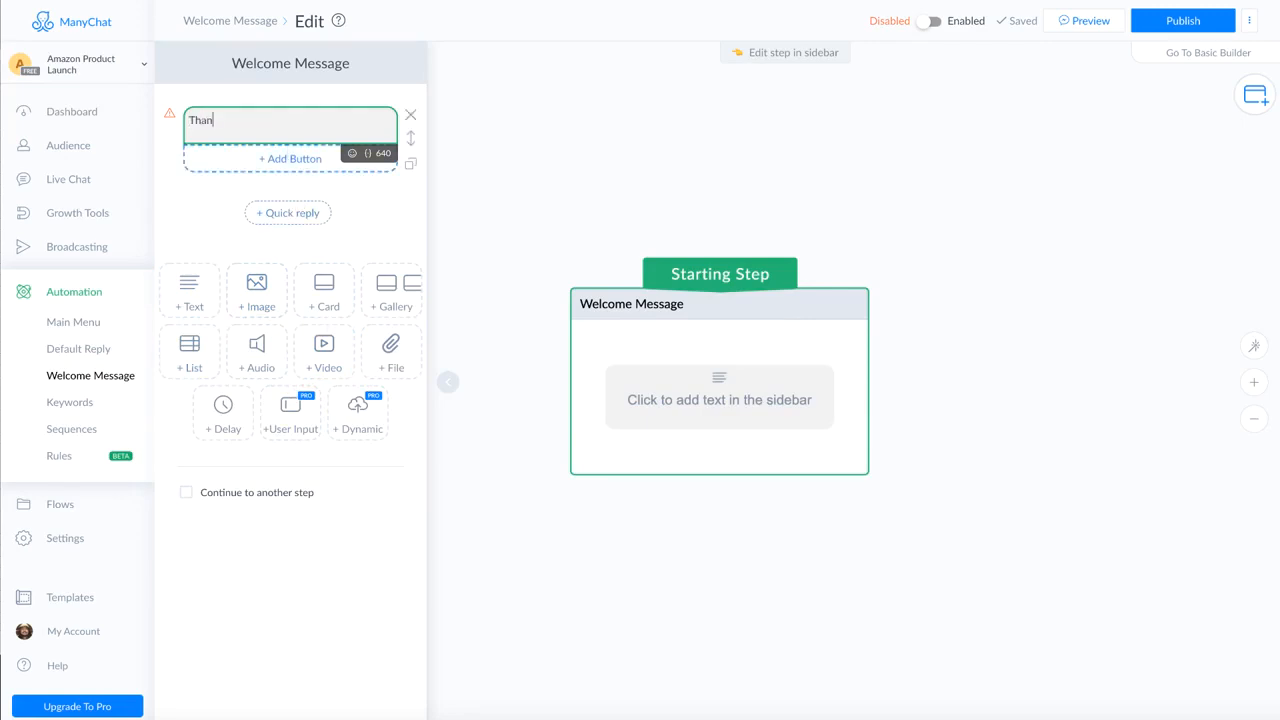
pyautogui.write('k you for joining us on this L')
pyautogui.press('BackSpace')
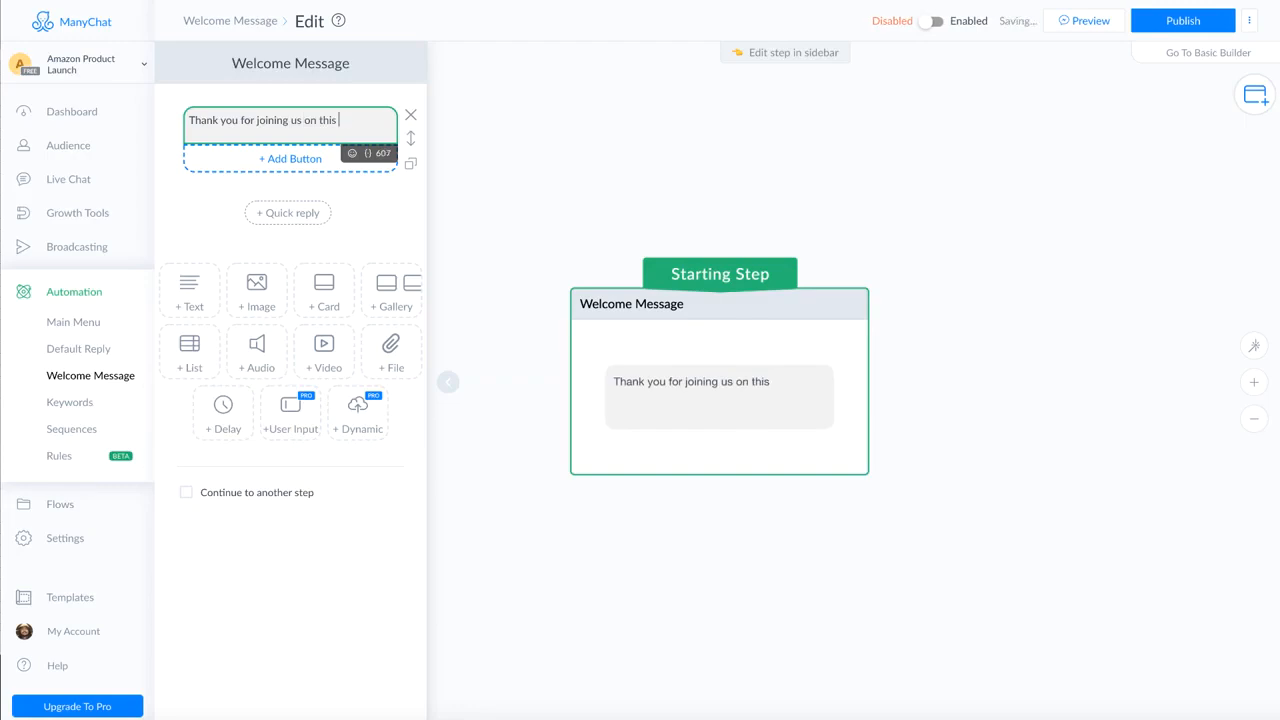
pyautogui.write('Launch Campaign.')
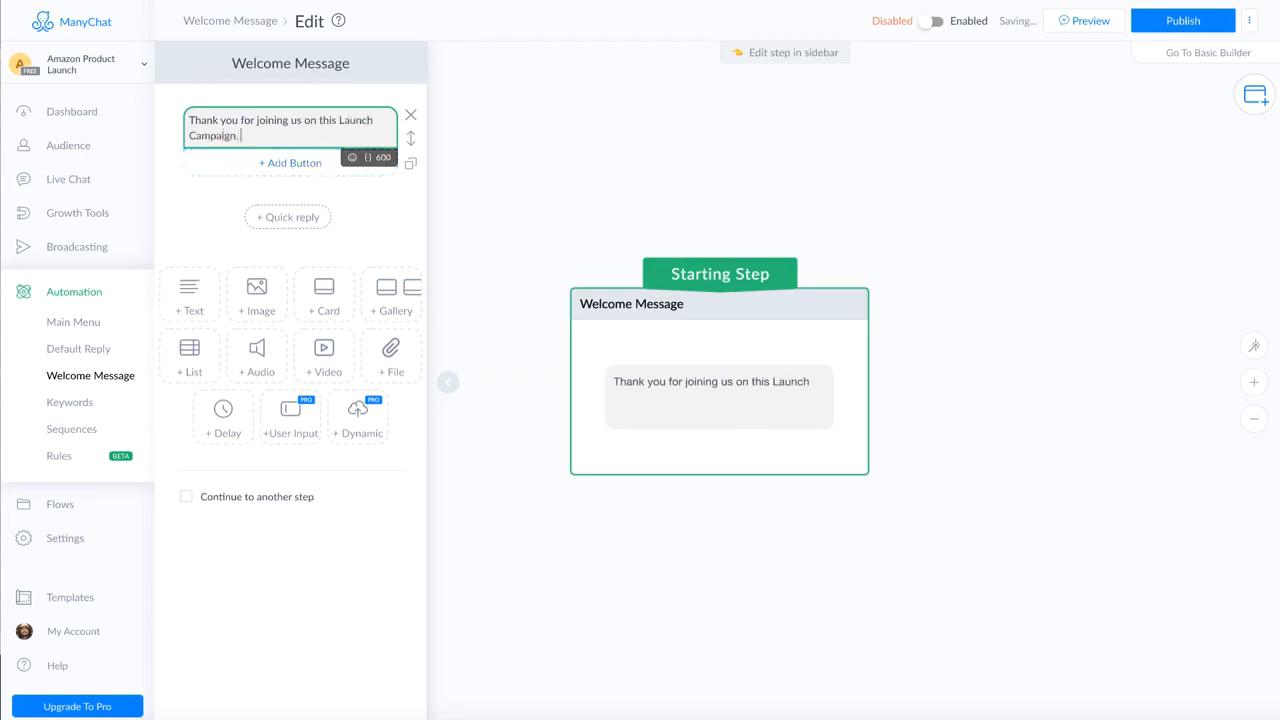
pyautogui.write(' Please')
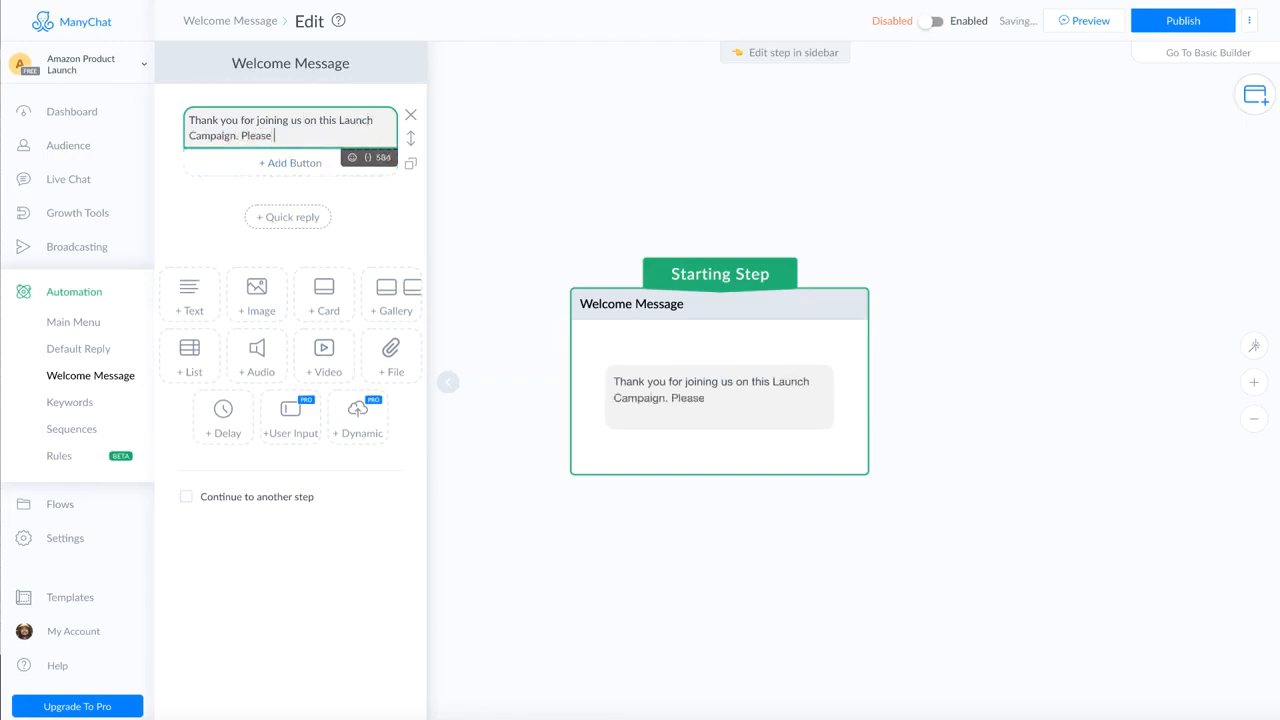
pyautogui.hotkey('ctrl', 'BackSpace')
pyautogui.write('We are offering a completel')
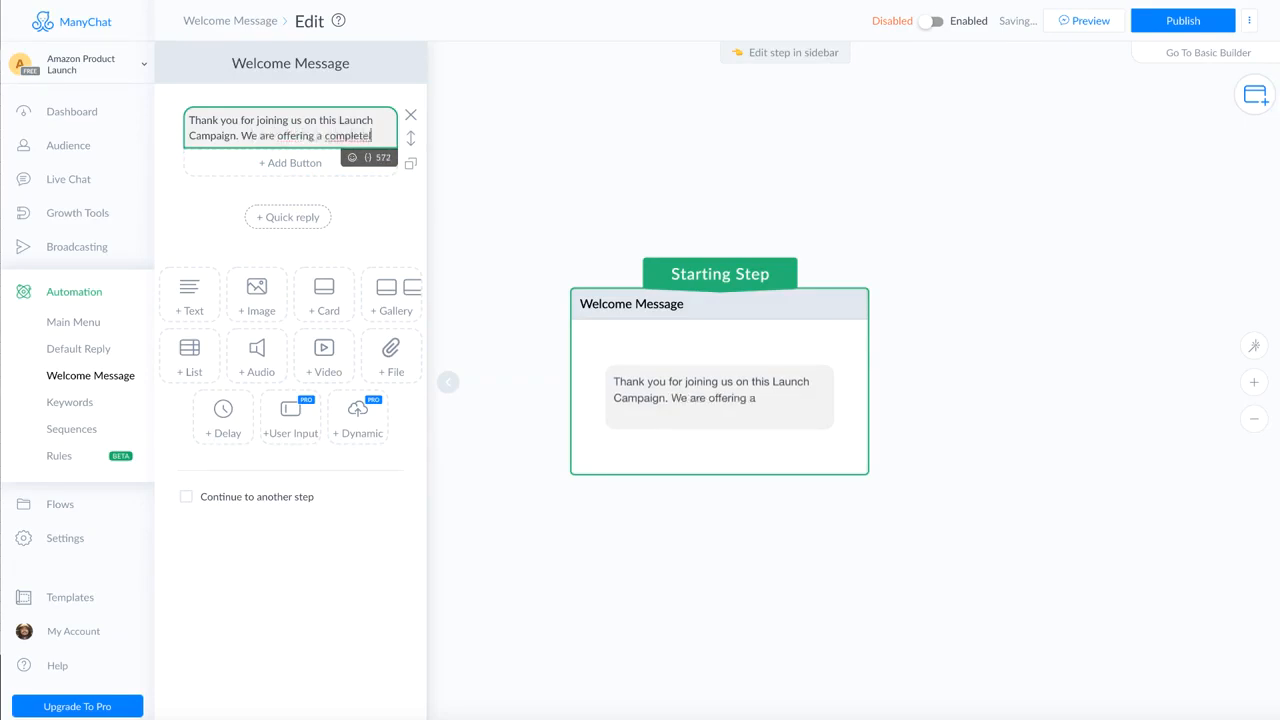
pyautogui.hotkey('ctrl', 'BackSpace')
pyautogui.write('100% free Product on Amazon.com')
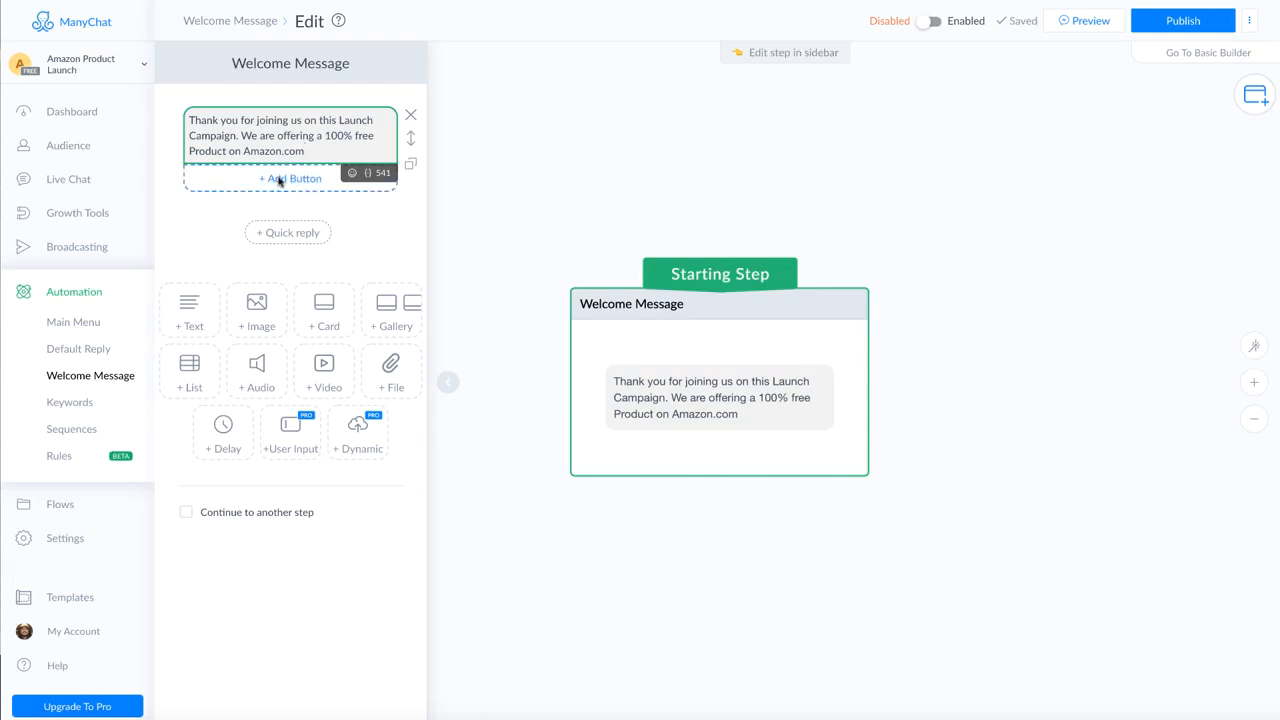
# Step: Add a quick reply titled "Yes, let's do this" to the welcome message, without assigning an action to it
pyautogui.click(288, 232)
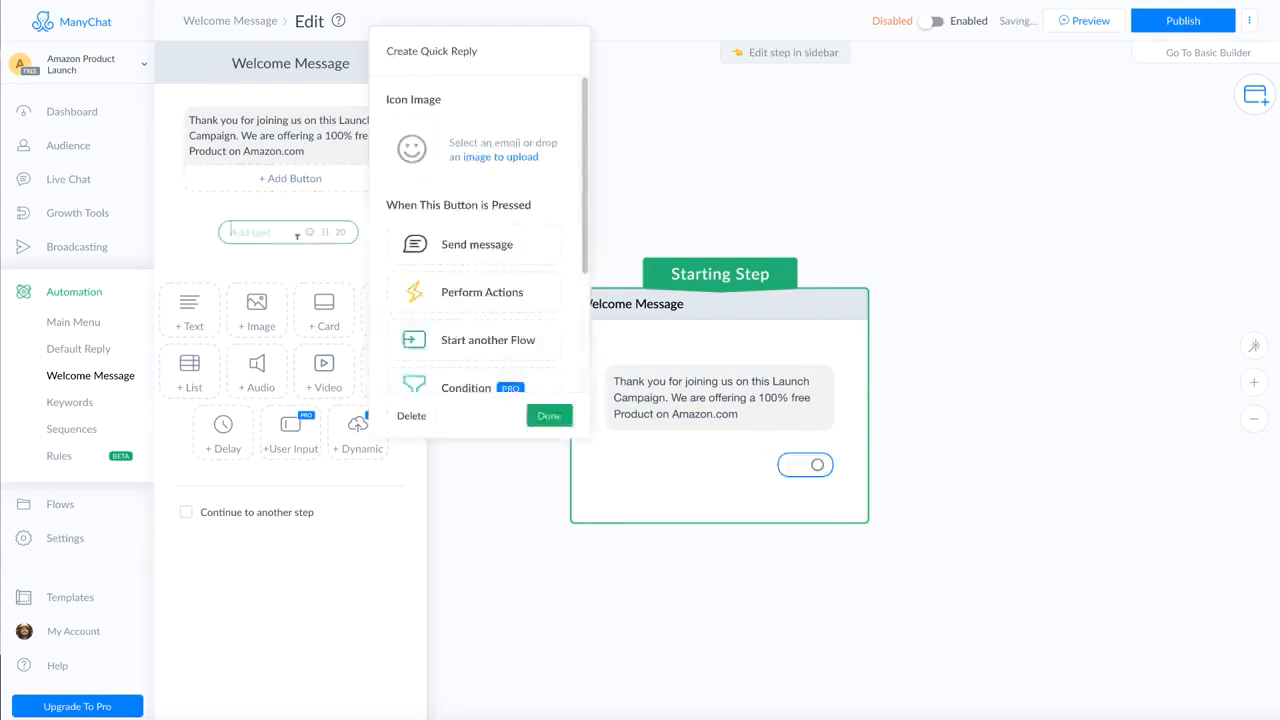
pyautogui.write("Yes, let's")
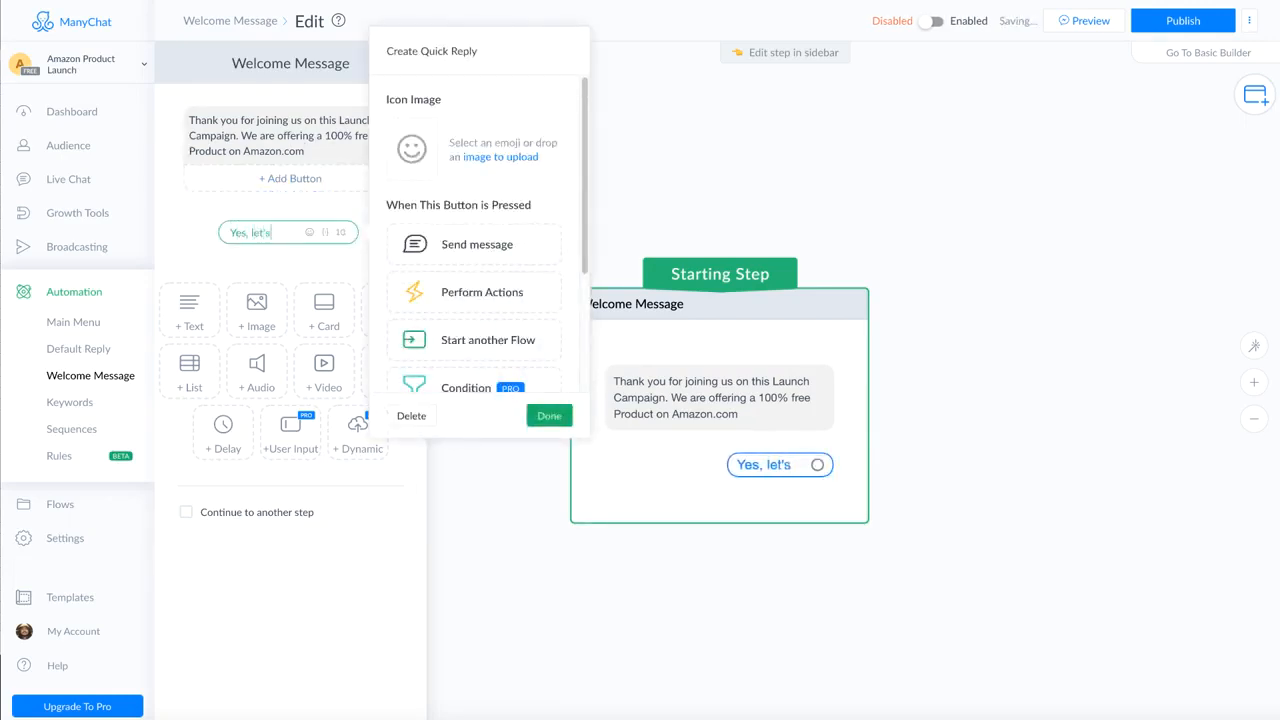
pyautogui.write(' do this')
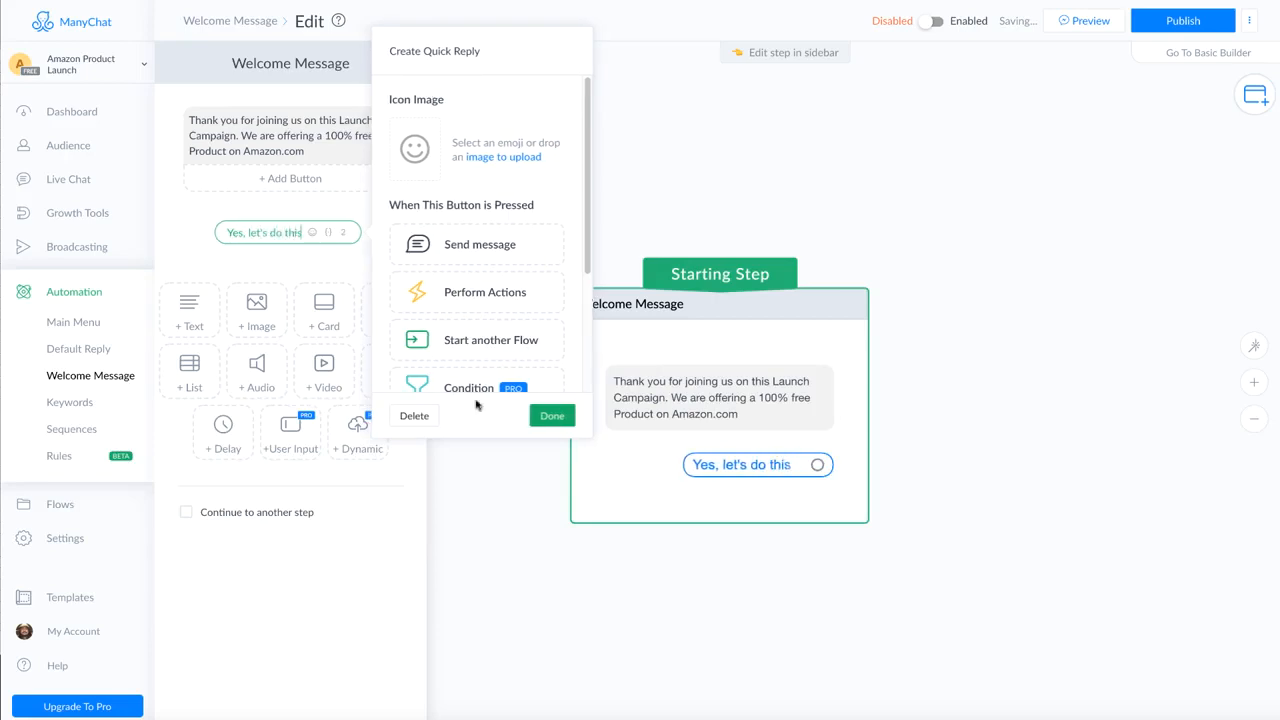
pyautogui.scroll(-1, 480, 260)
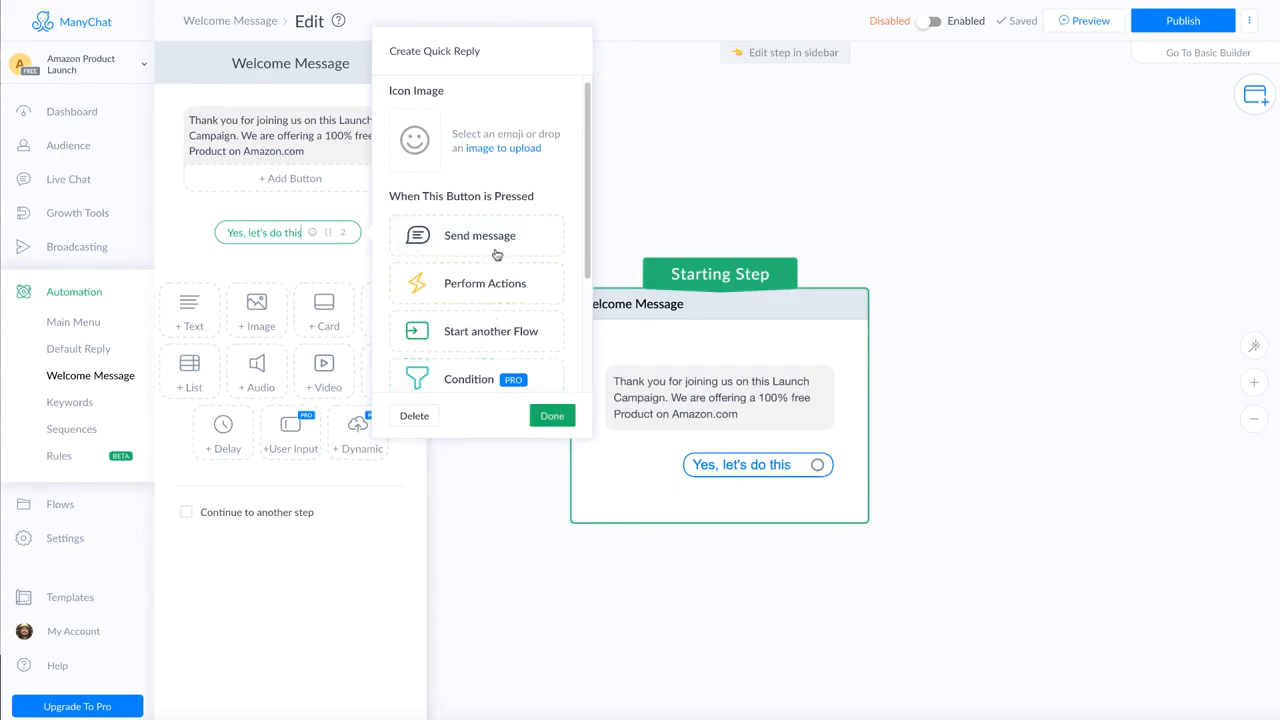
pyautogui.scroll(-2, 497, 251)
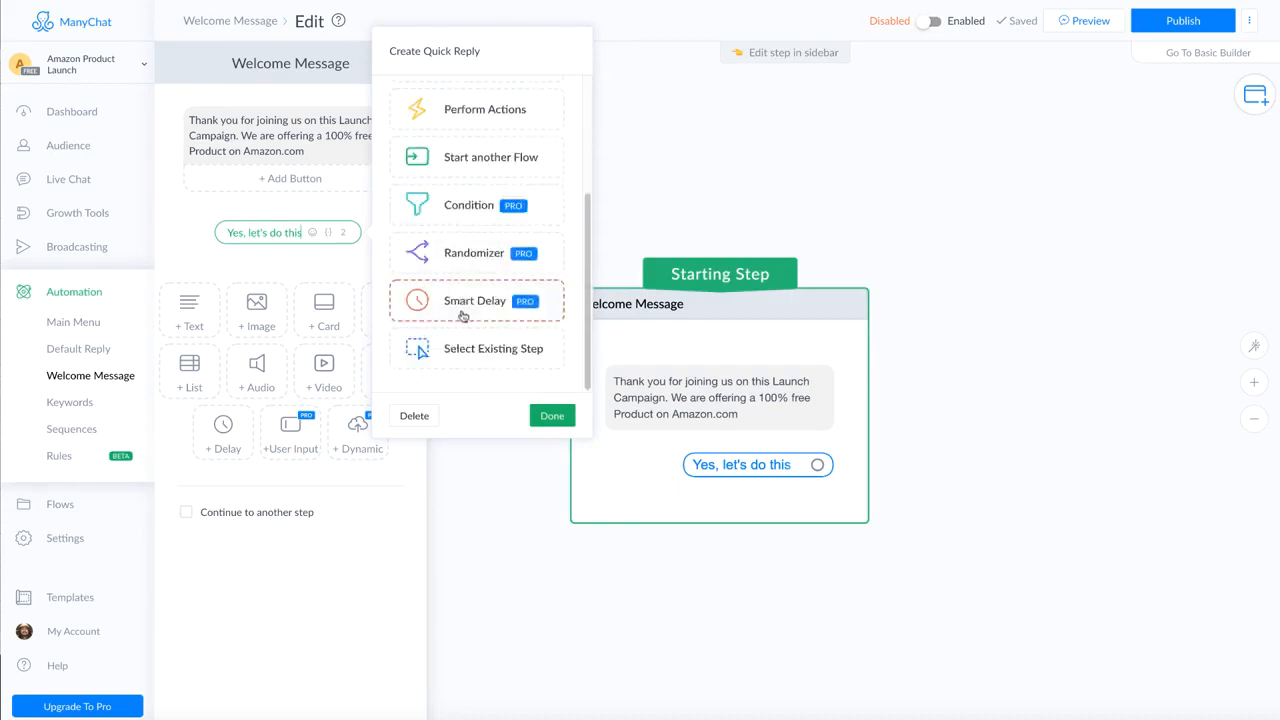
pyautogui.scroll(2, 463, 218)
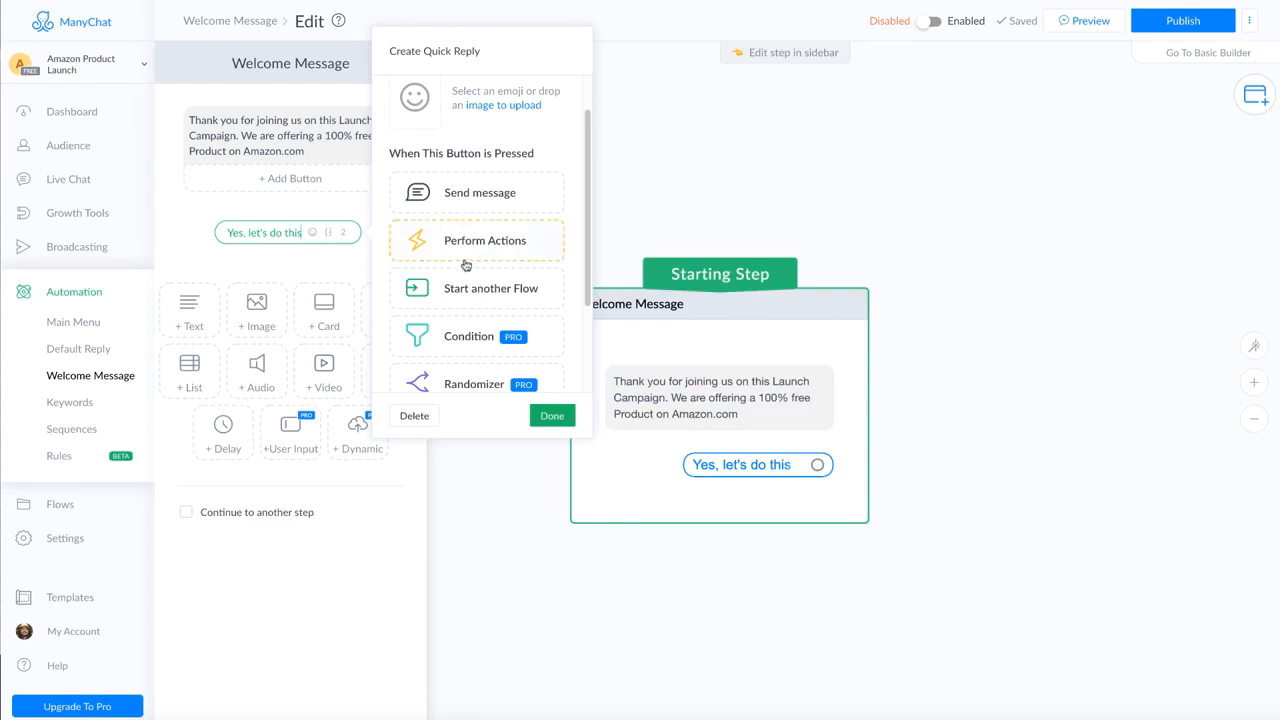
pyautogui.scroll(-3, 503, 263)
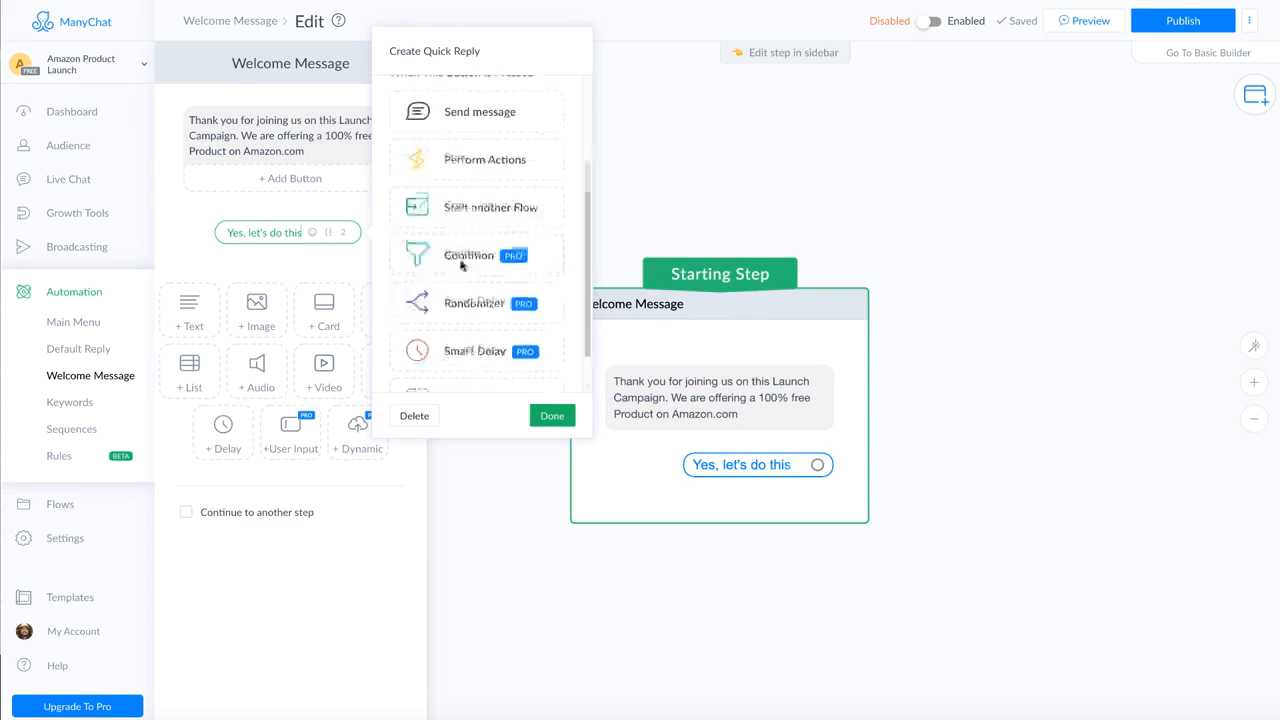
pyautogui.click(540, 416)
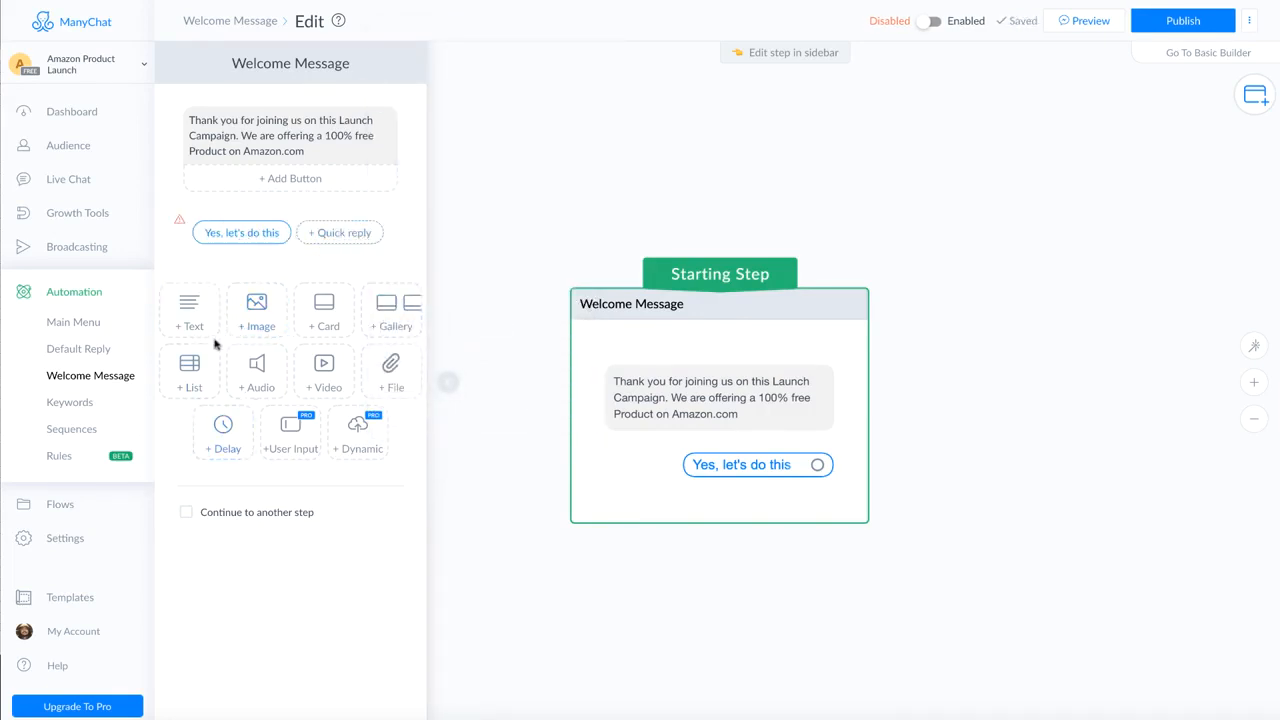
# Step: Add a delay below the welcome text with a 3-second delay time and "typing..." shown during the delay
pyautogui.moveTo(223, 449); pyautogui.dragTo(270, 245)
pyautogui.moveTo(336, 248)
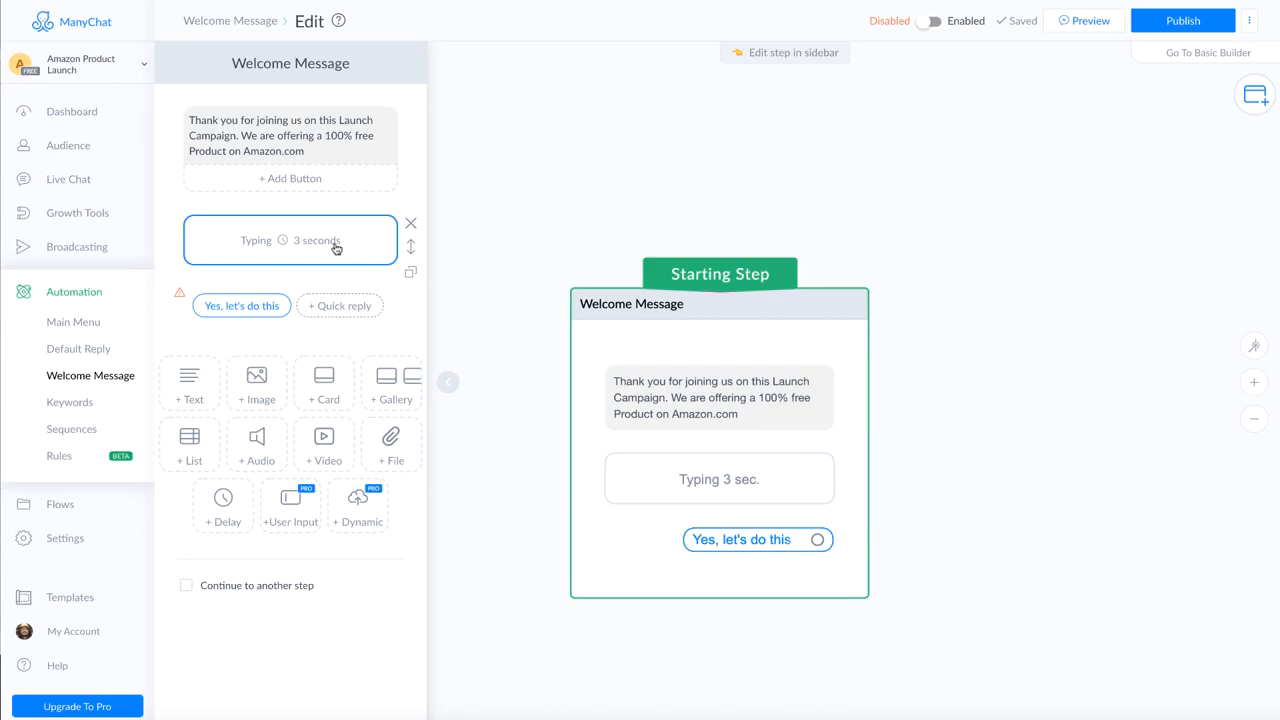
pyautogui.click(336, 248)
pyautogui.click(537, 245)
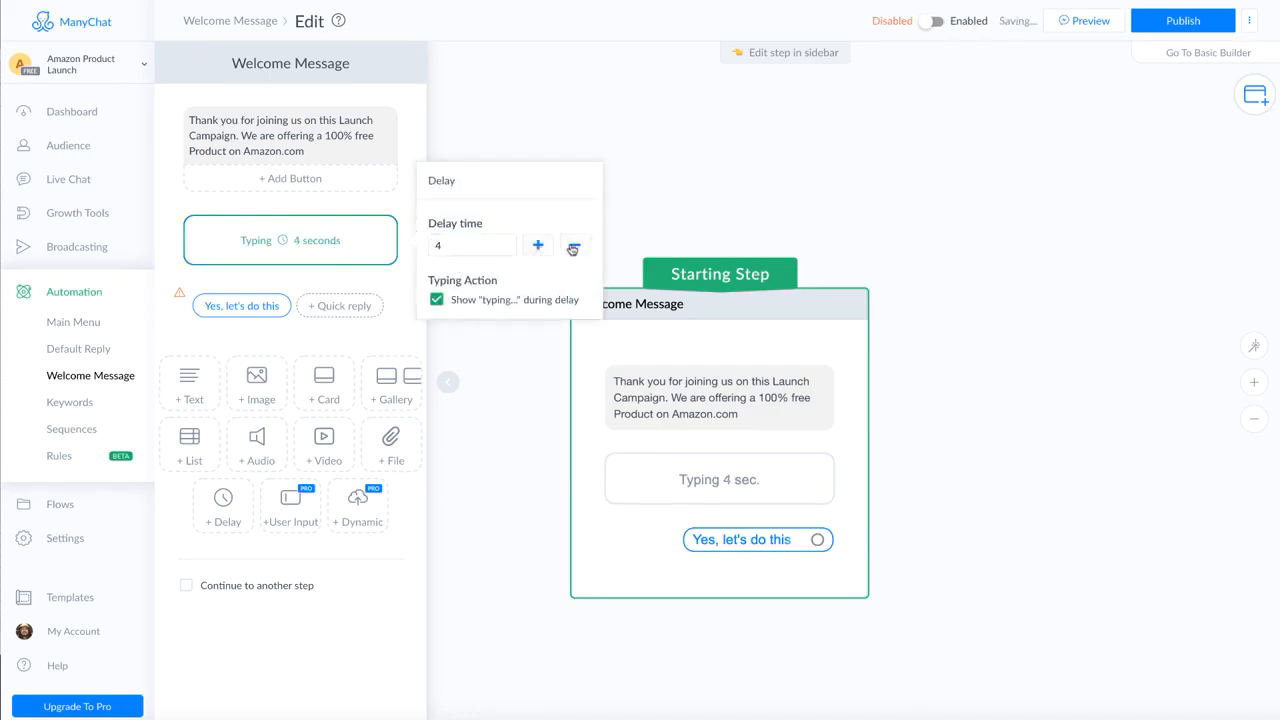
pyautogui.doubleClick(573, 246)
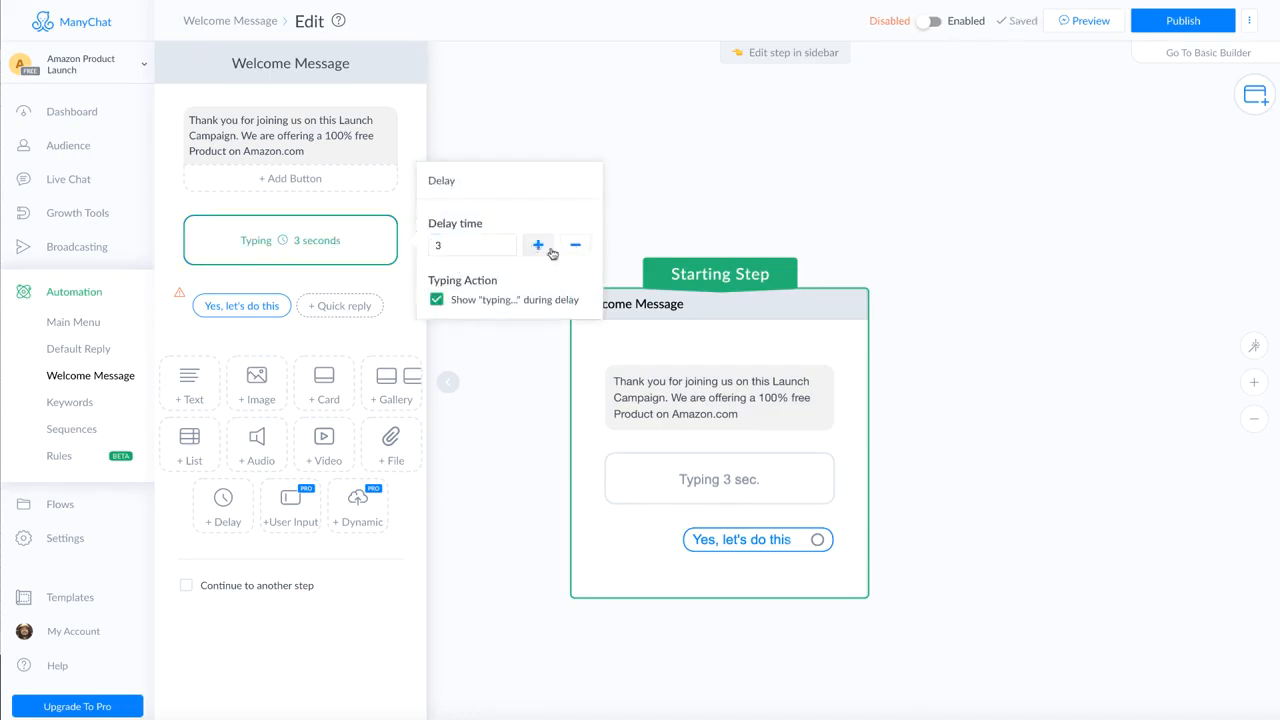
pyautogui.click(575, 245)
pyautogui.click(539, 246)
pyautogui.click(494, 309)
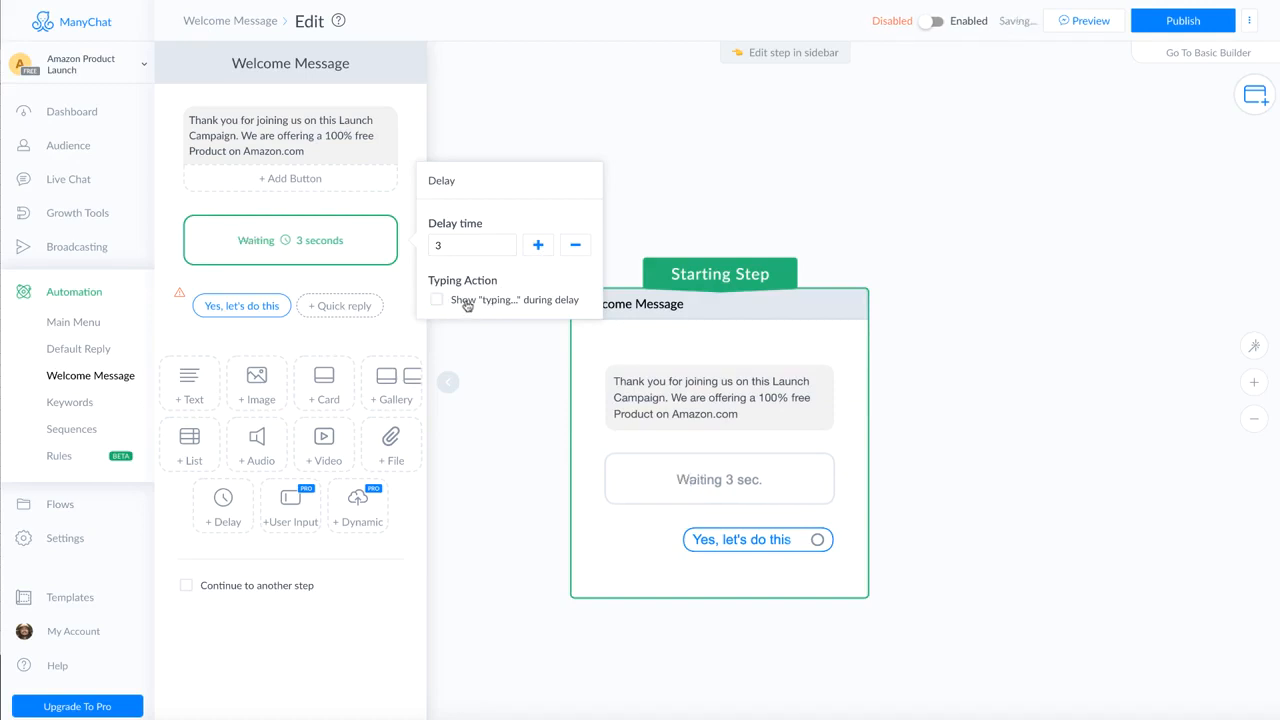
pyautogui.click(515, 301)
pyautogui.click(505, 306)
pyautogui.click(493, 310)
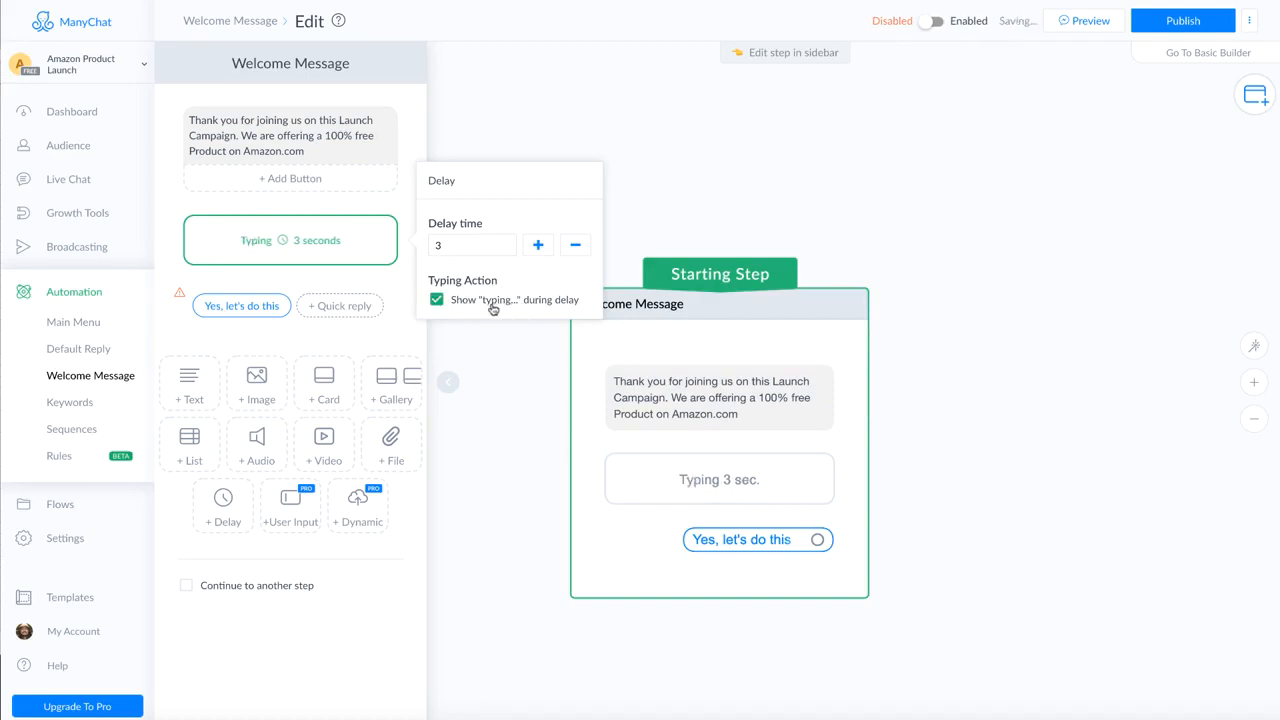
pyautogui.click(494, 365)
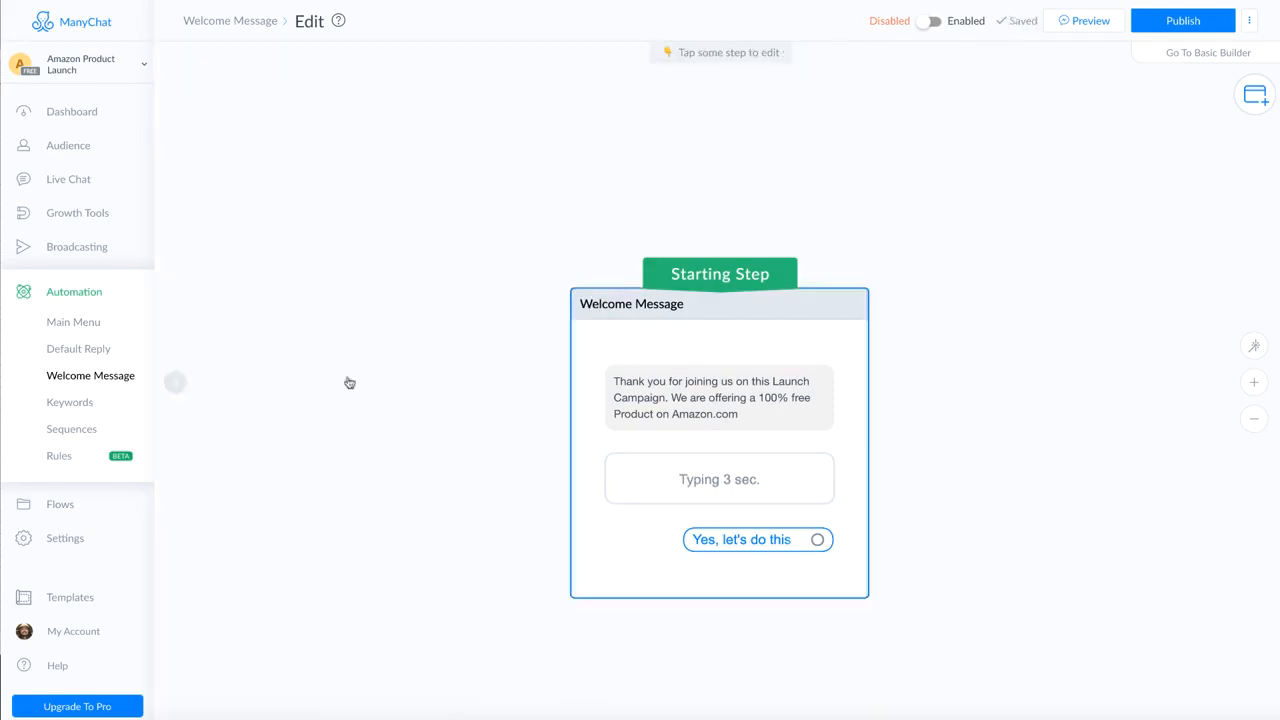
# Step: View the next-step options for the "Yes, let's do this" quick reply, and try to enable and publish the welcome message
pyautogui.moveTo(818, 541); pyautogui.dragTo(1006, 354)
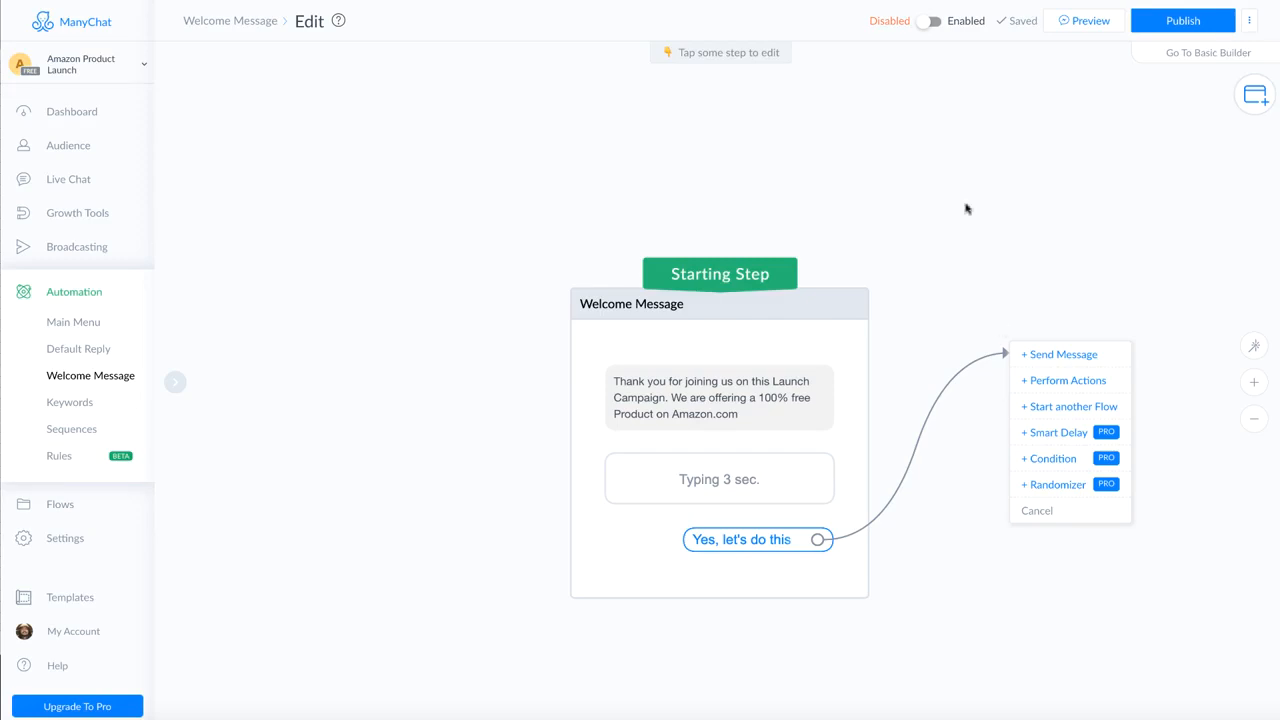
pyautogui.moveTo(977, 229); pyautogui.dragTo(903, 229)
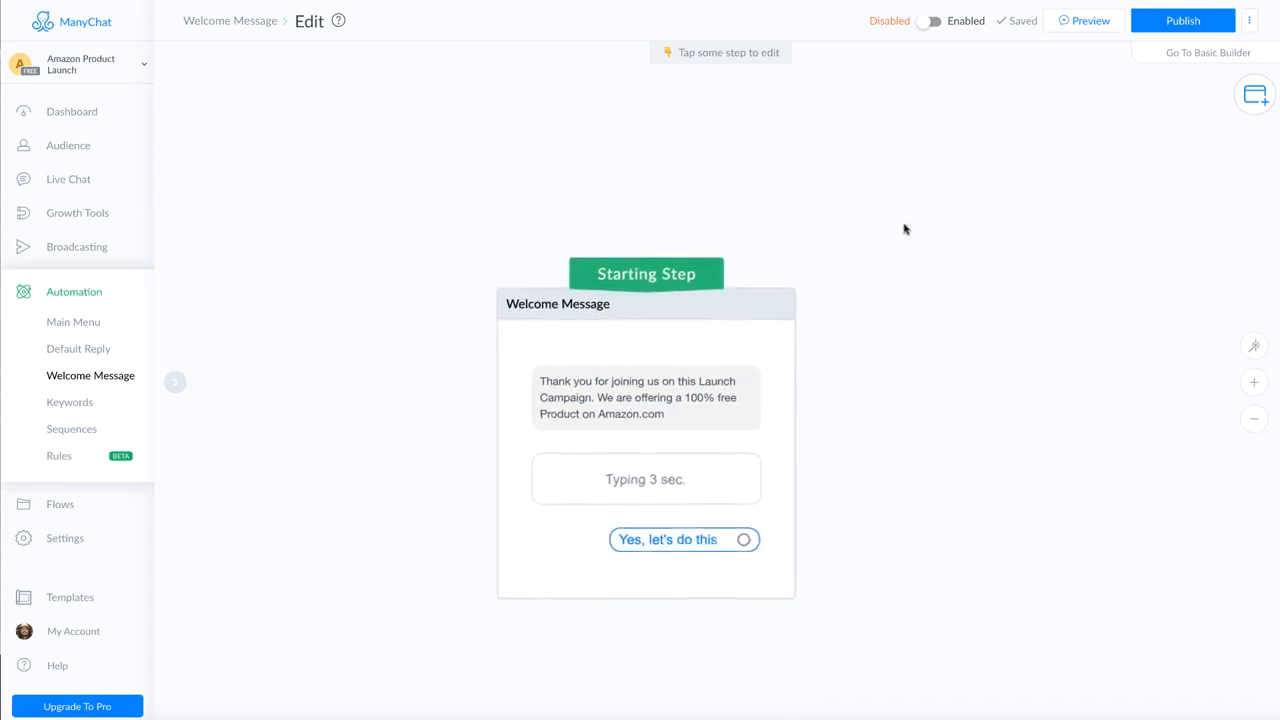
pyautogui.click(933, 24)
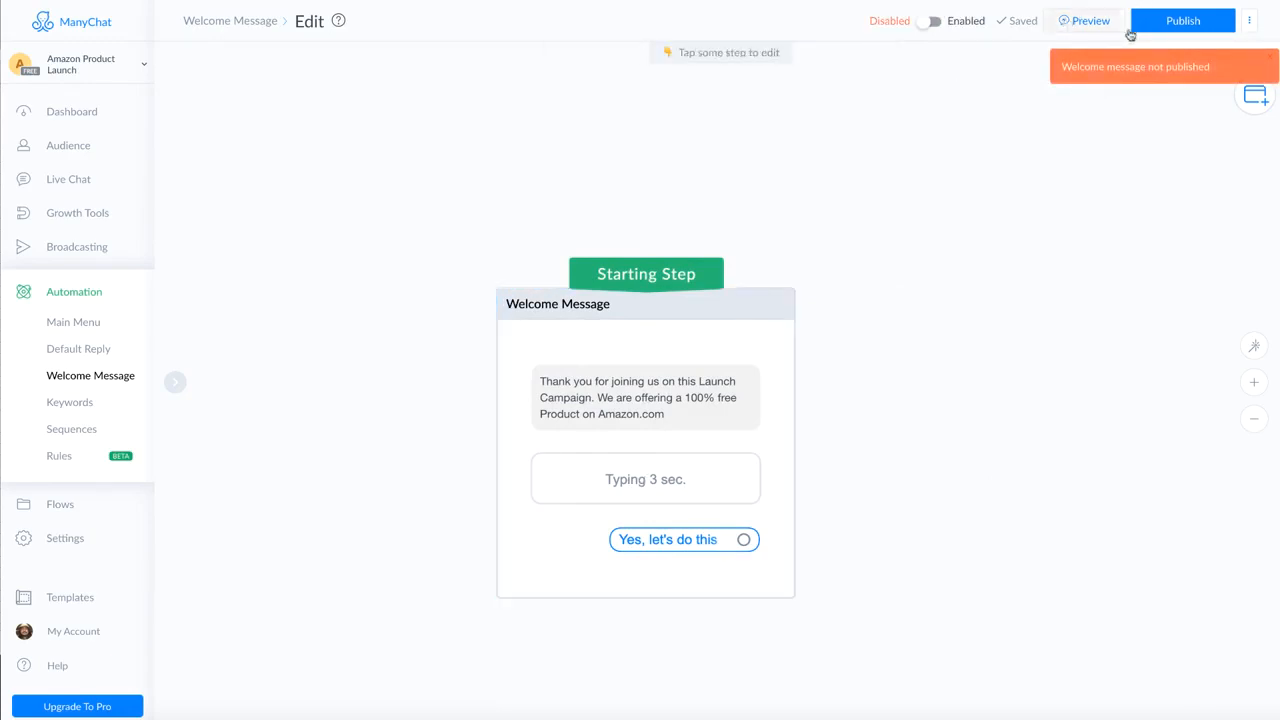
pyautogui.click(1193, 21)
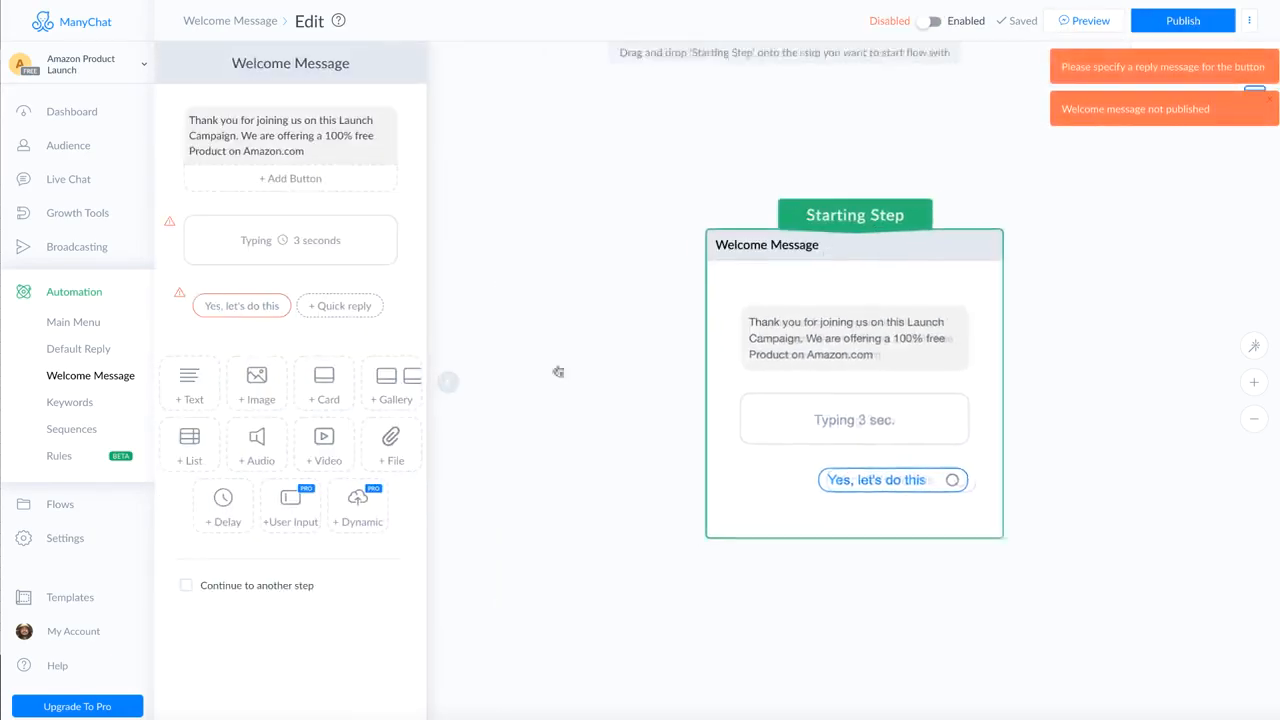
# Step: Assign the Send message action to the "Yes, let's do this" quick reply and open the linked Send Message step
pyautogui.click(321, 306)
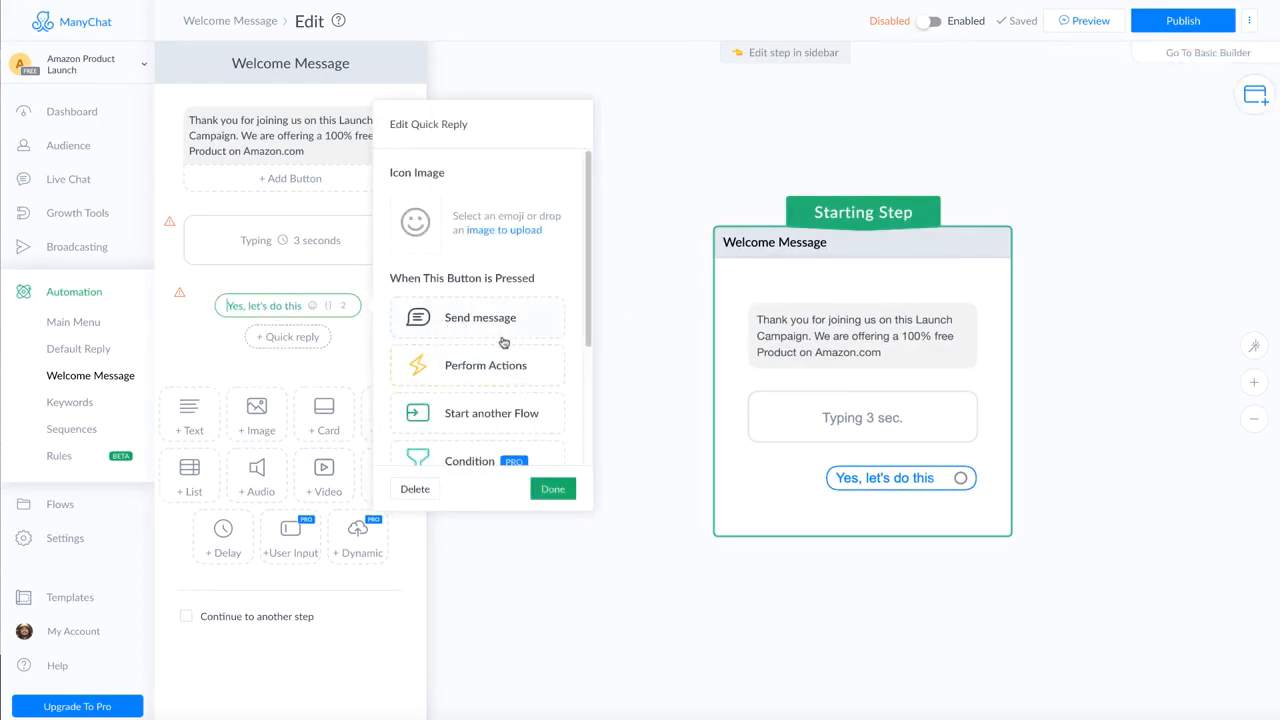
pyautogui.scroll(-2, 500, 366)
pyautogui.scroll(1, 505, 365)
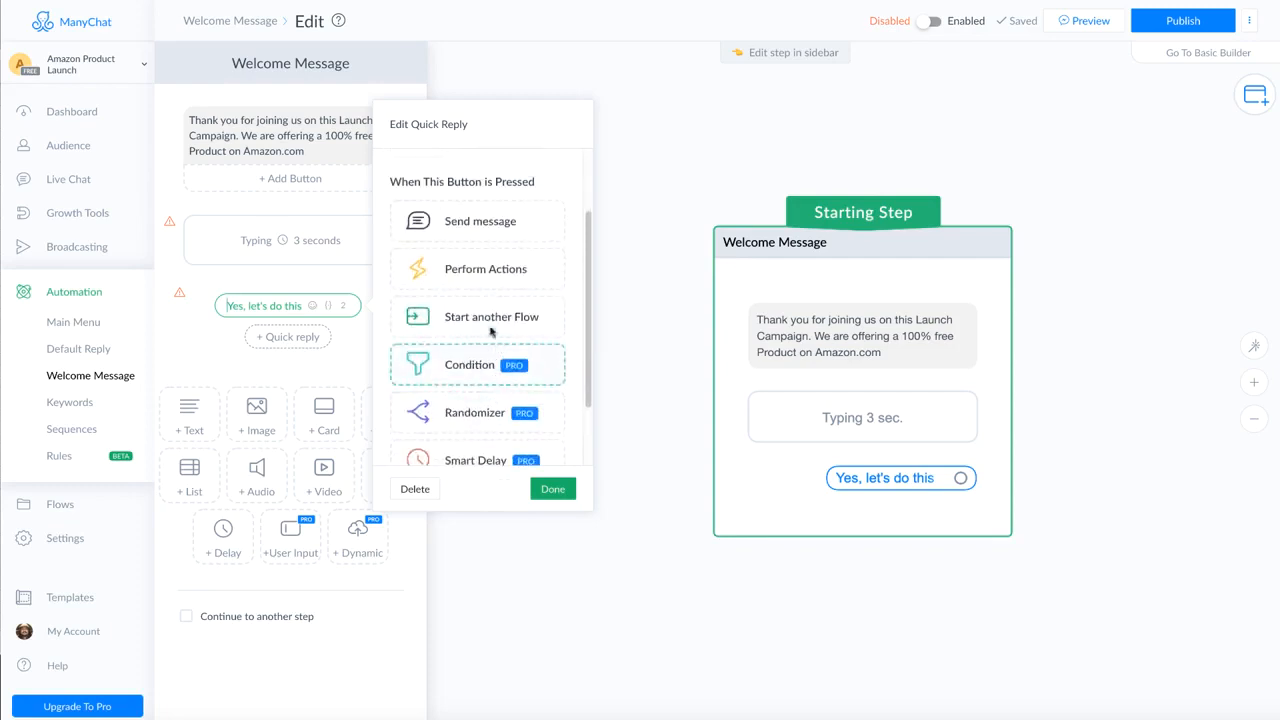
pyautogui.click(500, 221)
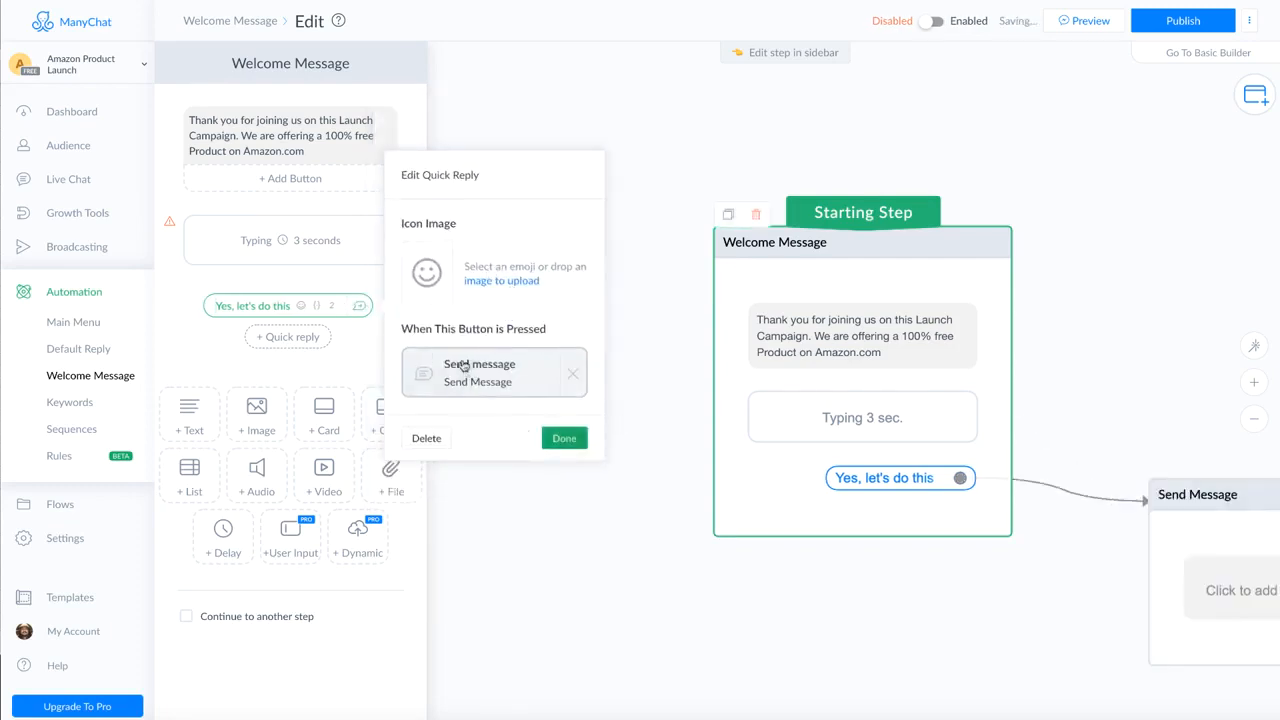
pyautogui.click(280, 242)
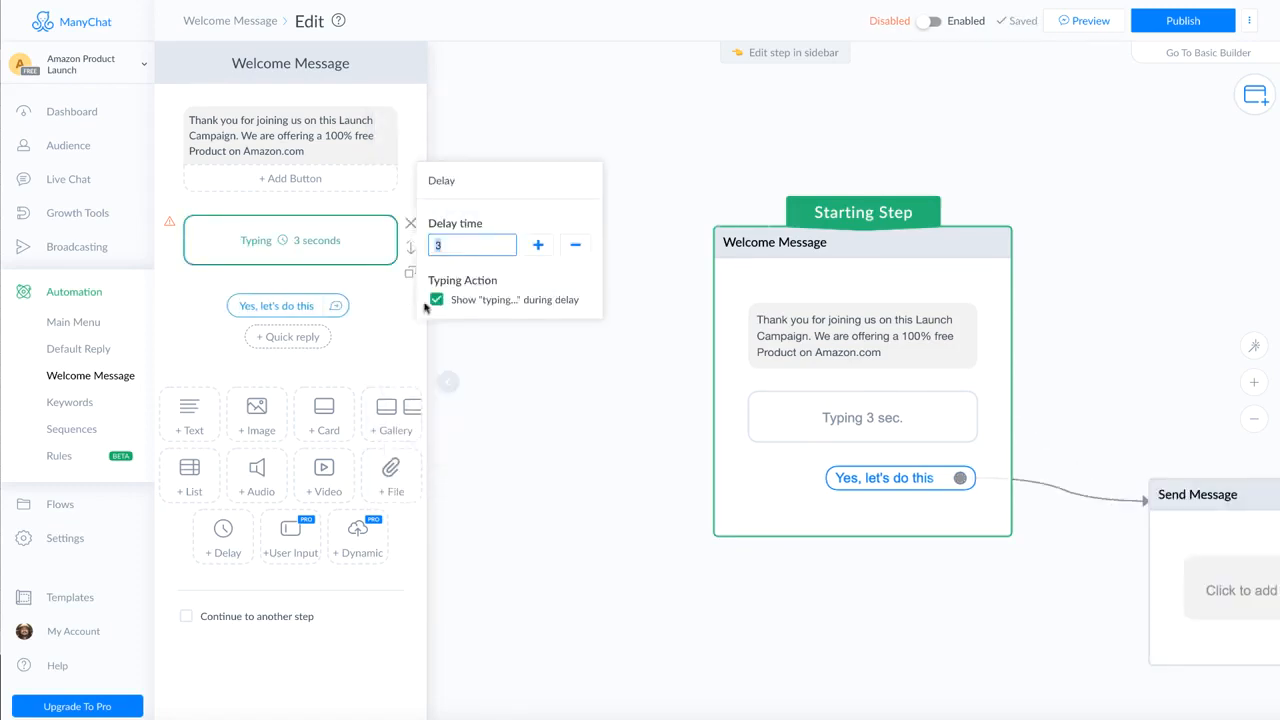
pyautogui.click(285, 311)
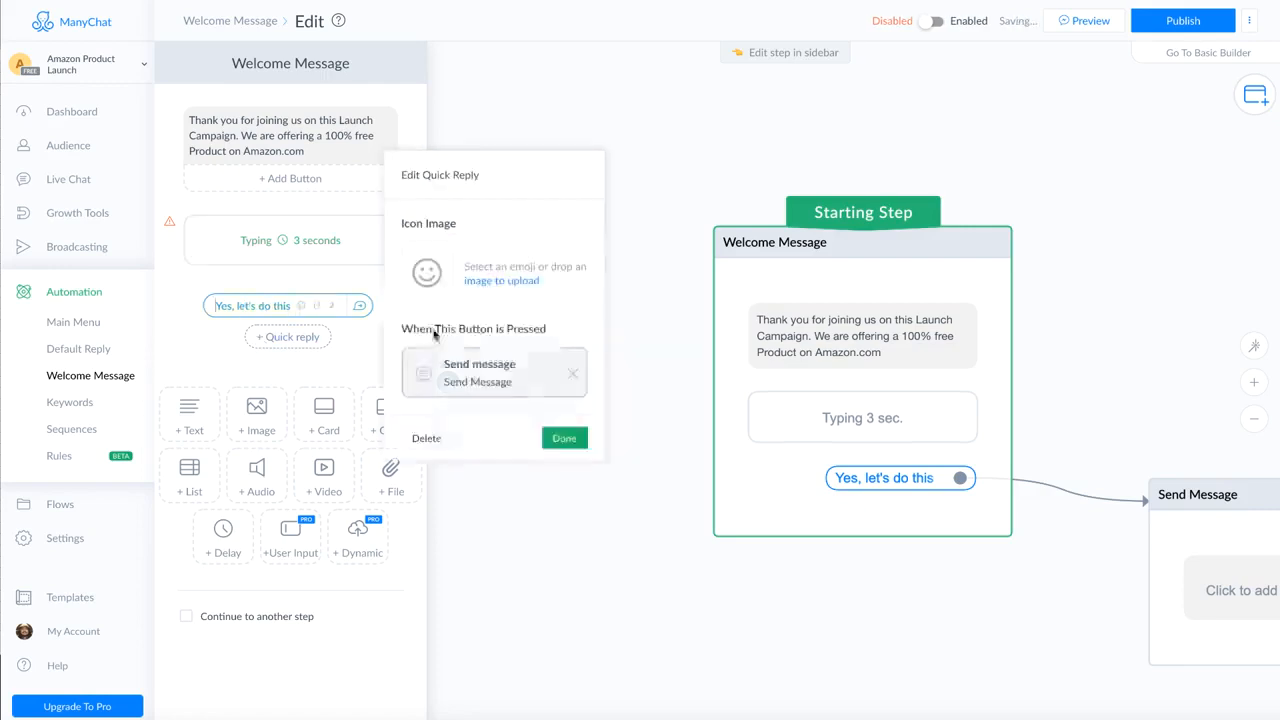
pyautogui.click(472, 382)
# Step: Add a button with its default title to the text block of the Send Message step
pyautogui.click(288, 160)
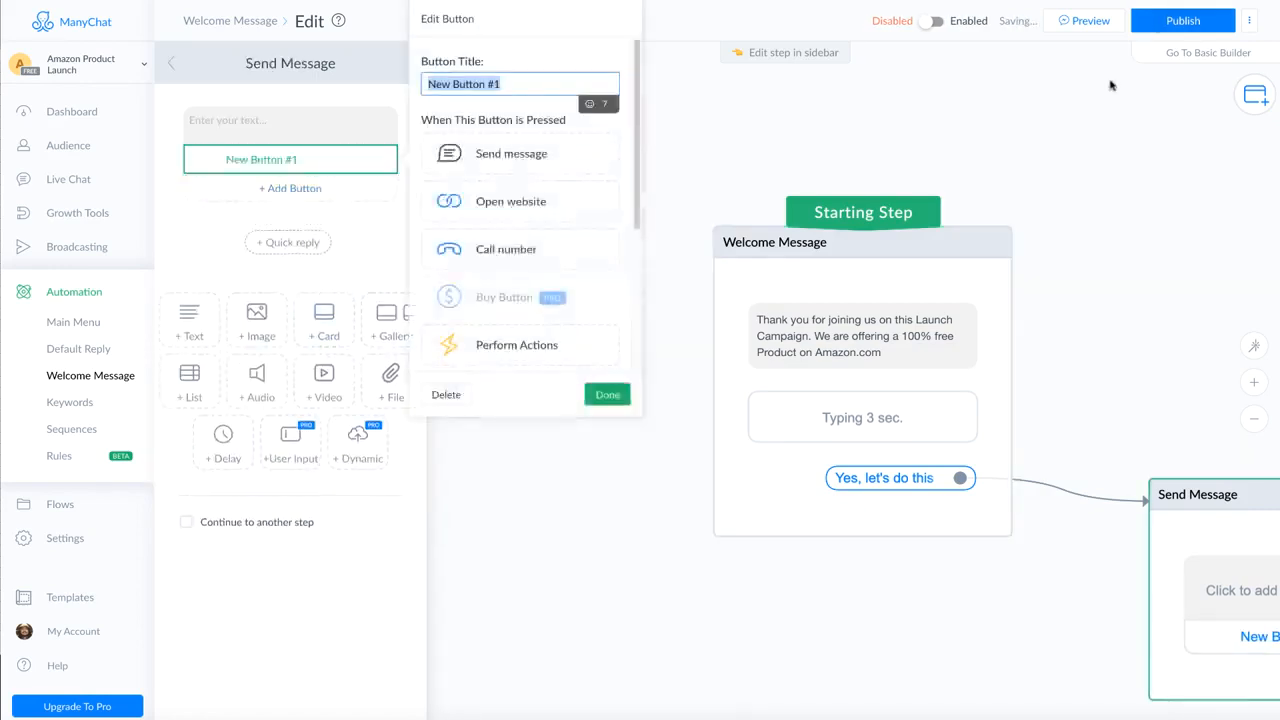
pyautogui.click(1178, 52)
pyautogui.click(1178, 54)
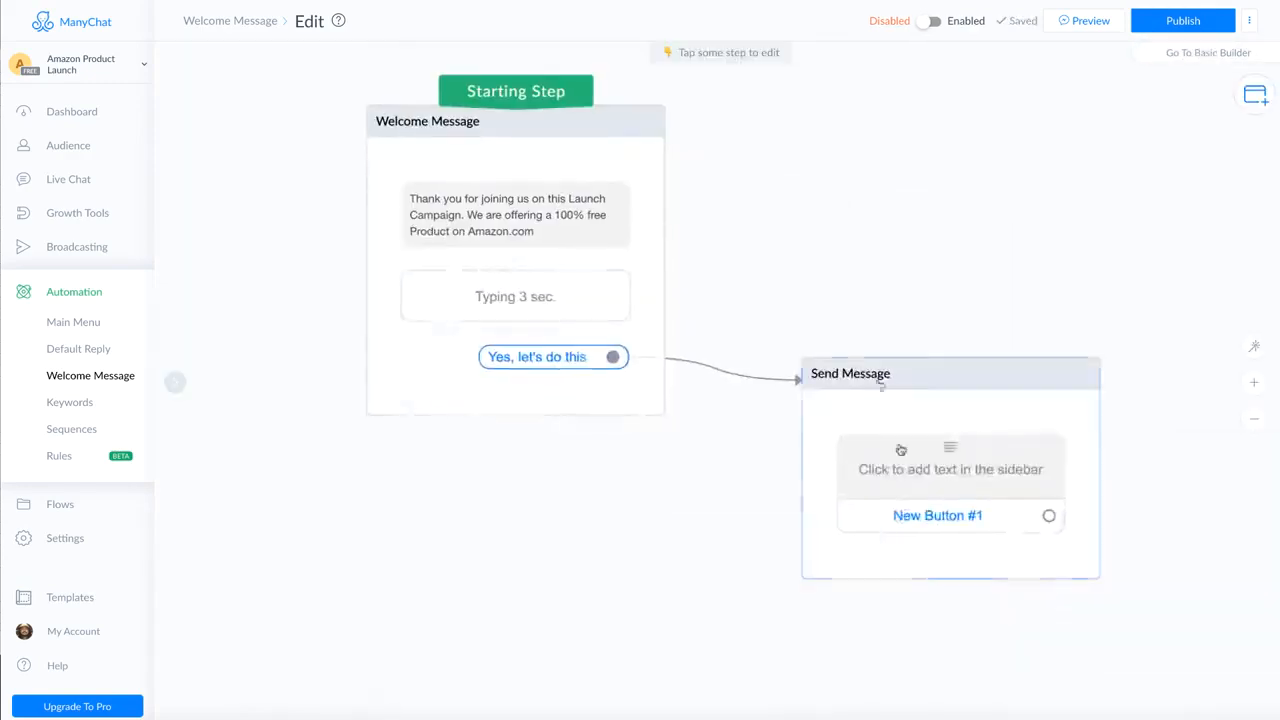
# Step: Set the Send Message text to "Okay Great :) Let's proceed with the purchase." followed by the First Name variable
pyautogui.click(906, 462)
pyautogui.click(243, 120)
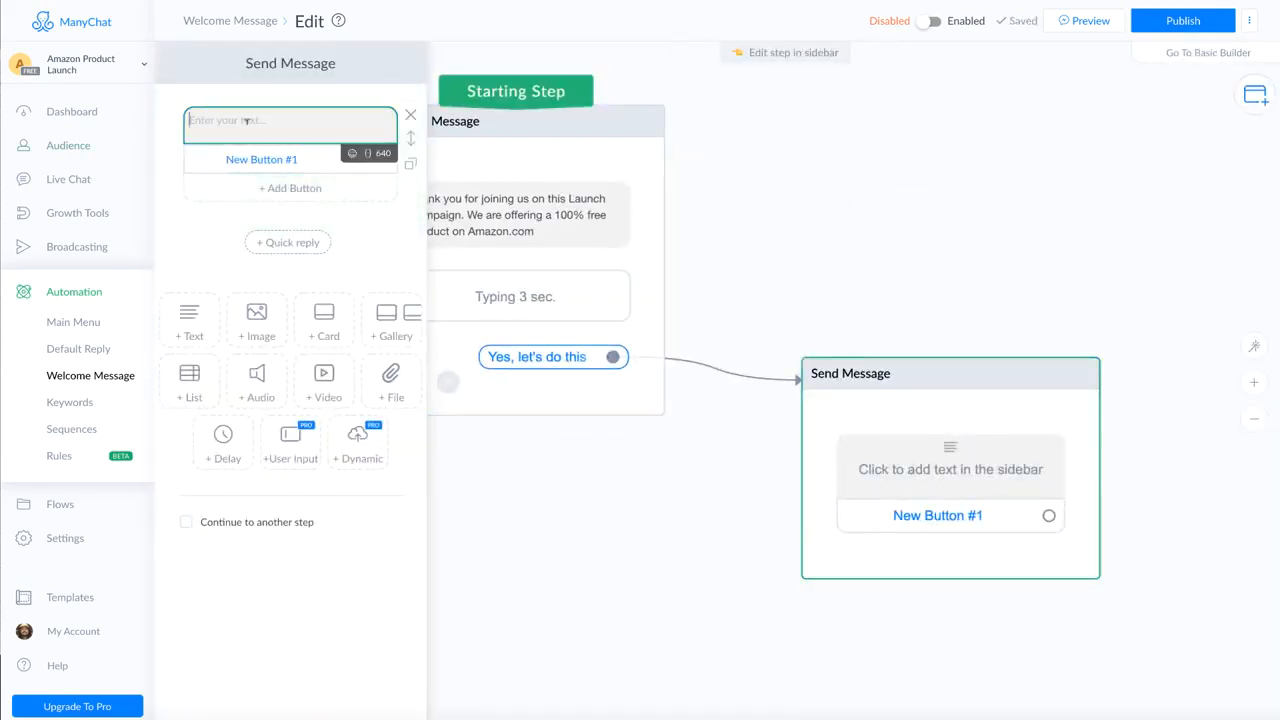
pyautogui.write('Okay Great')
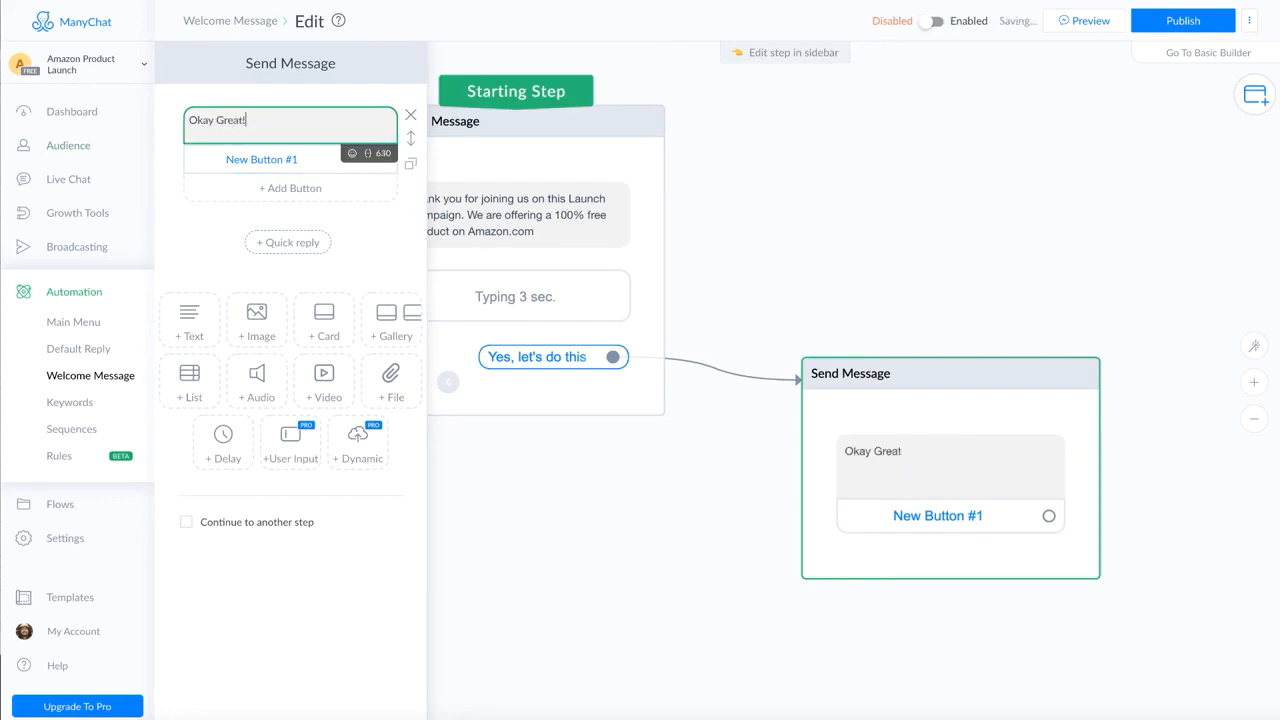
pyautogui.write("!) Let's proceed with")
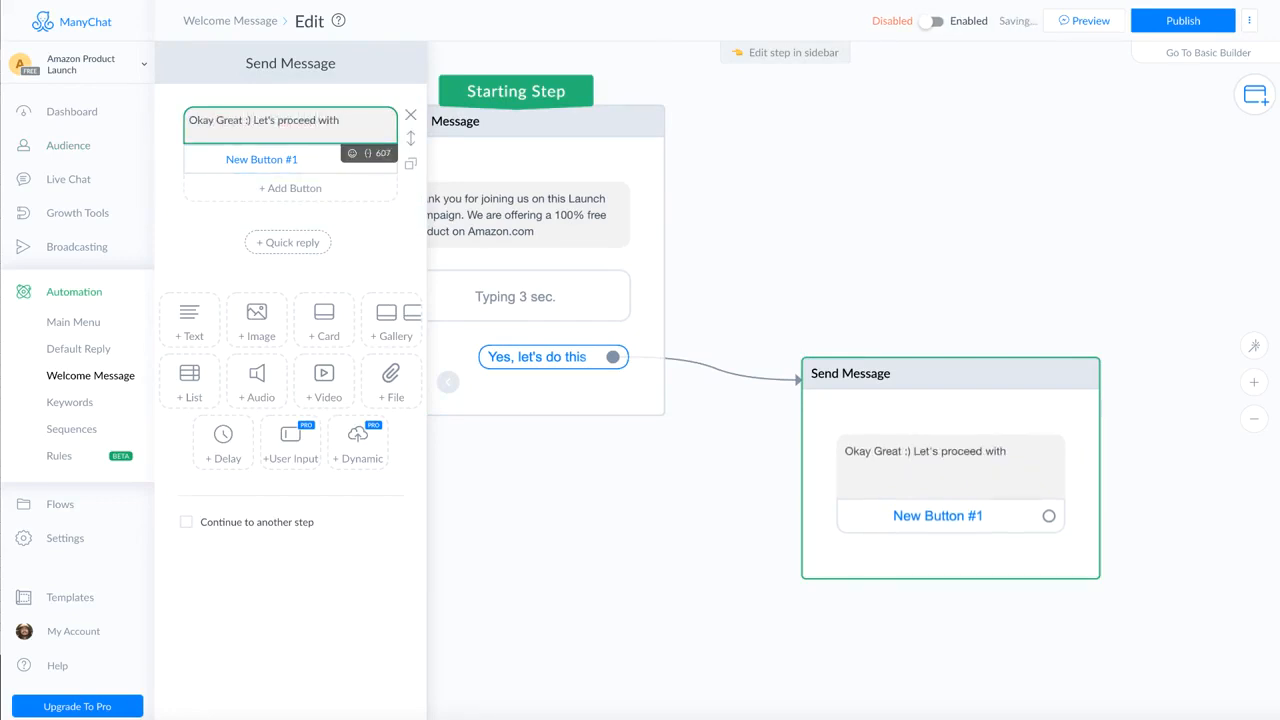
pyautogui.write(' the purchase.')
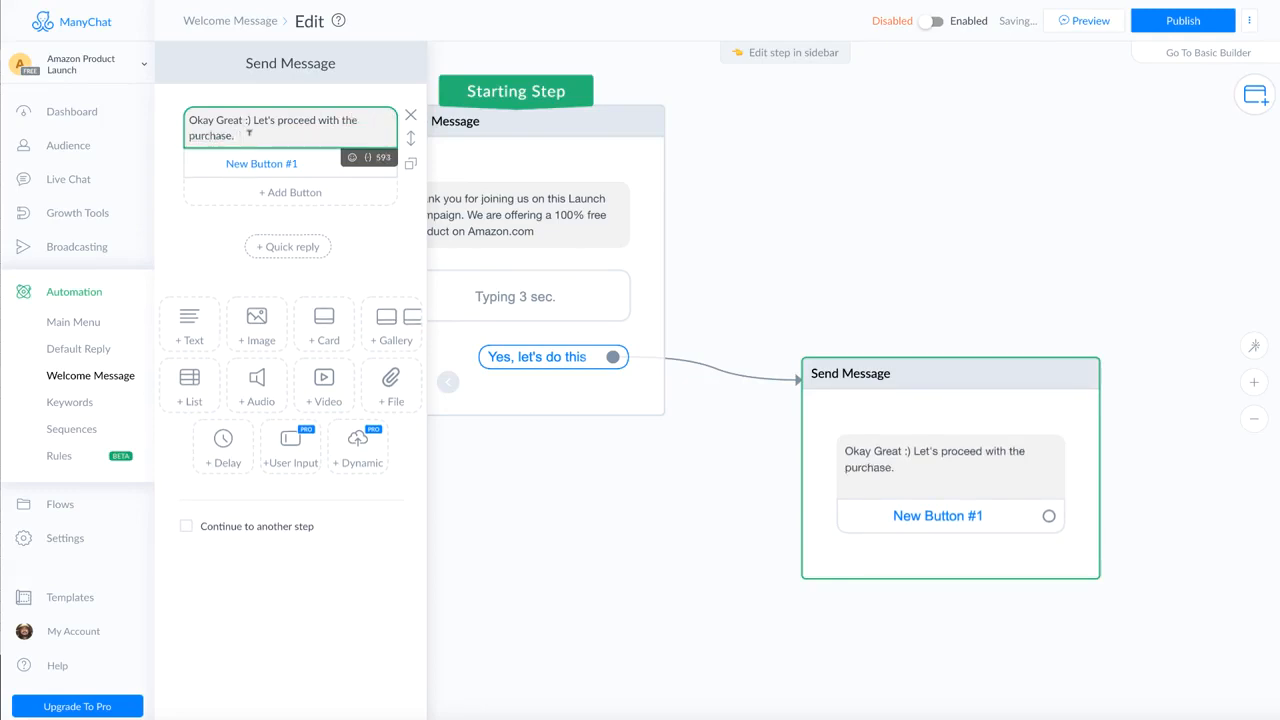
pyautogui.write(' {{')
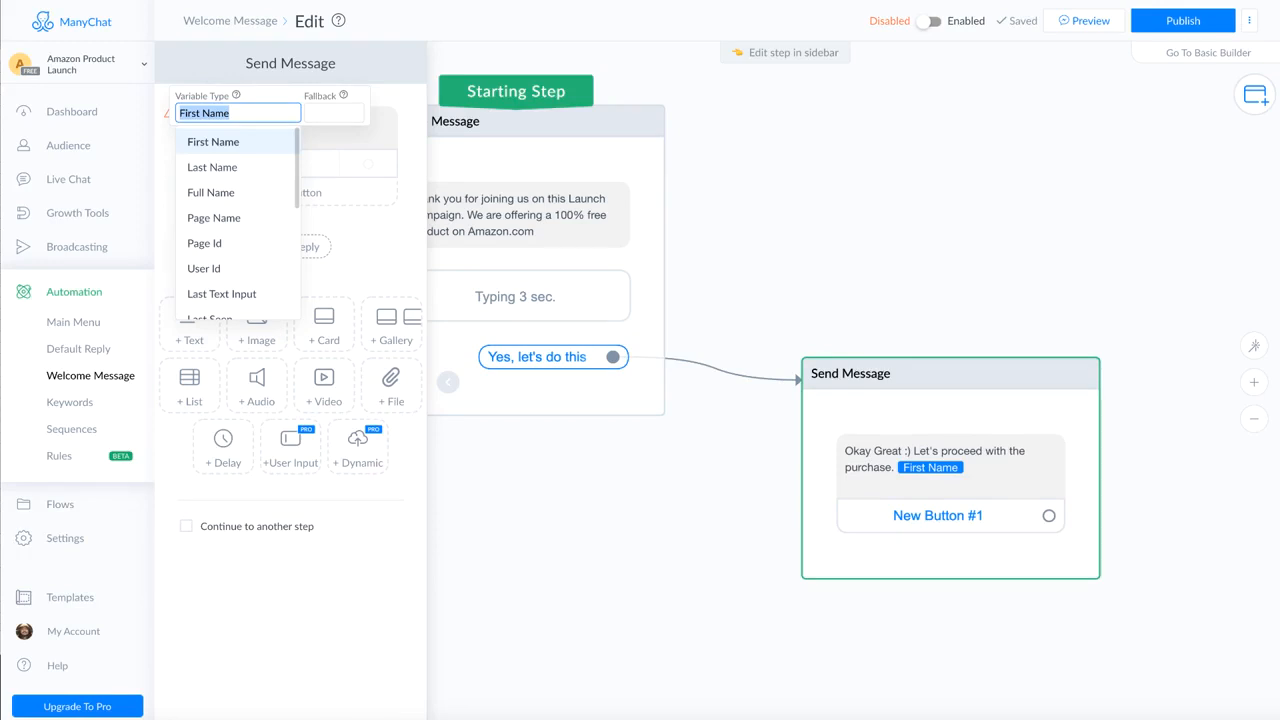
pyautogui.click(334, 113)
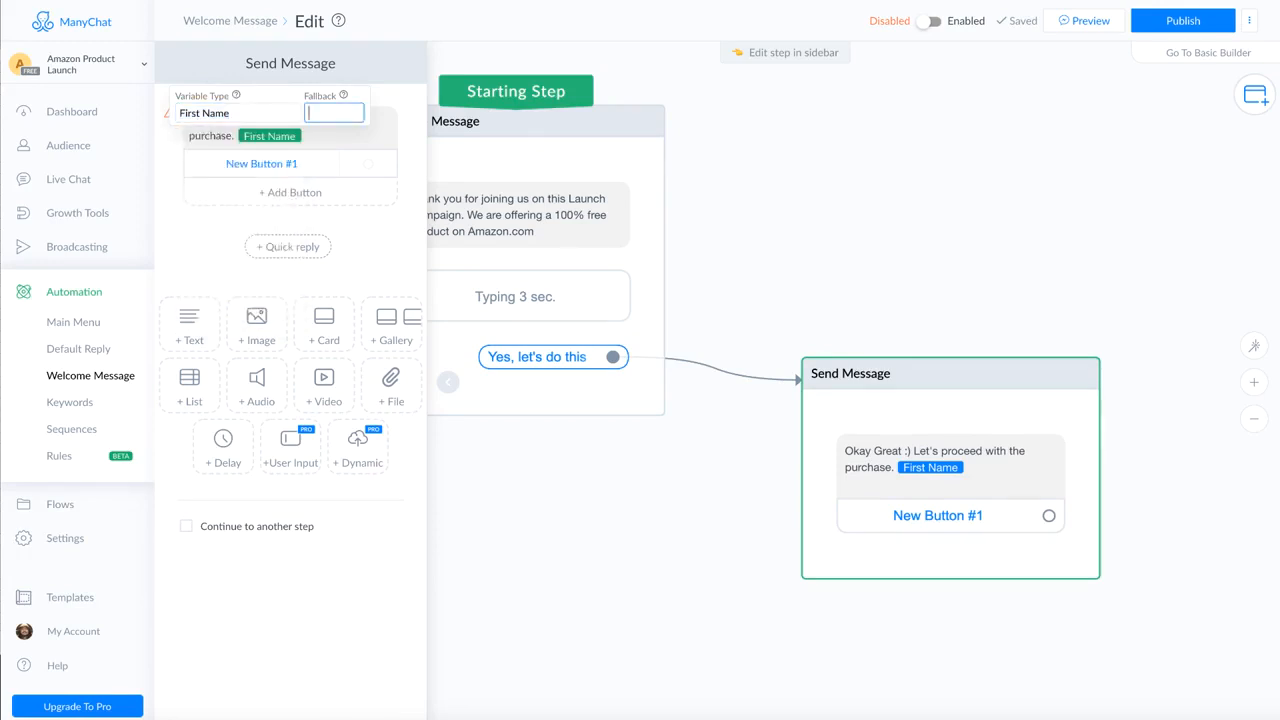
pyautogui.click(255, 153)
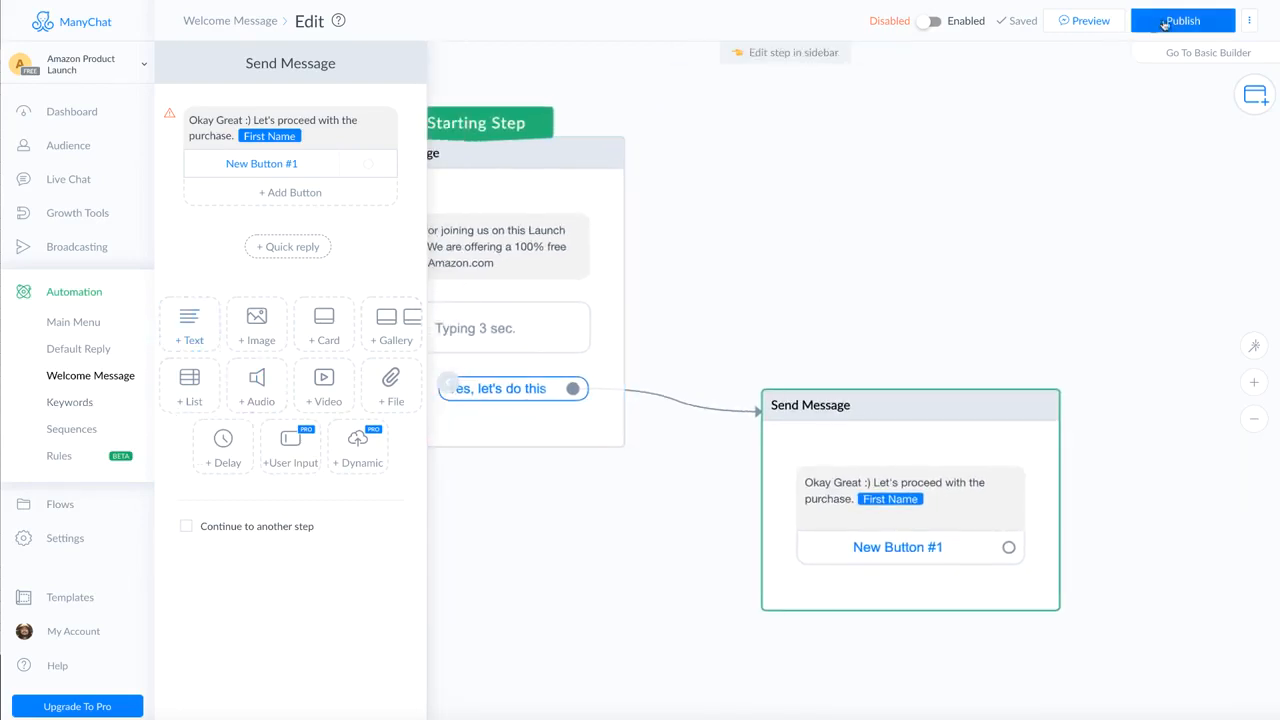
# Step: Try to publish the flow, and delete the text block with its button from the Send Message step
pyautogui.click(1183, 20)
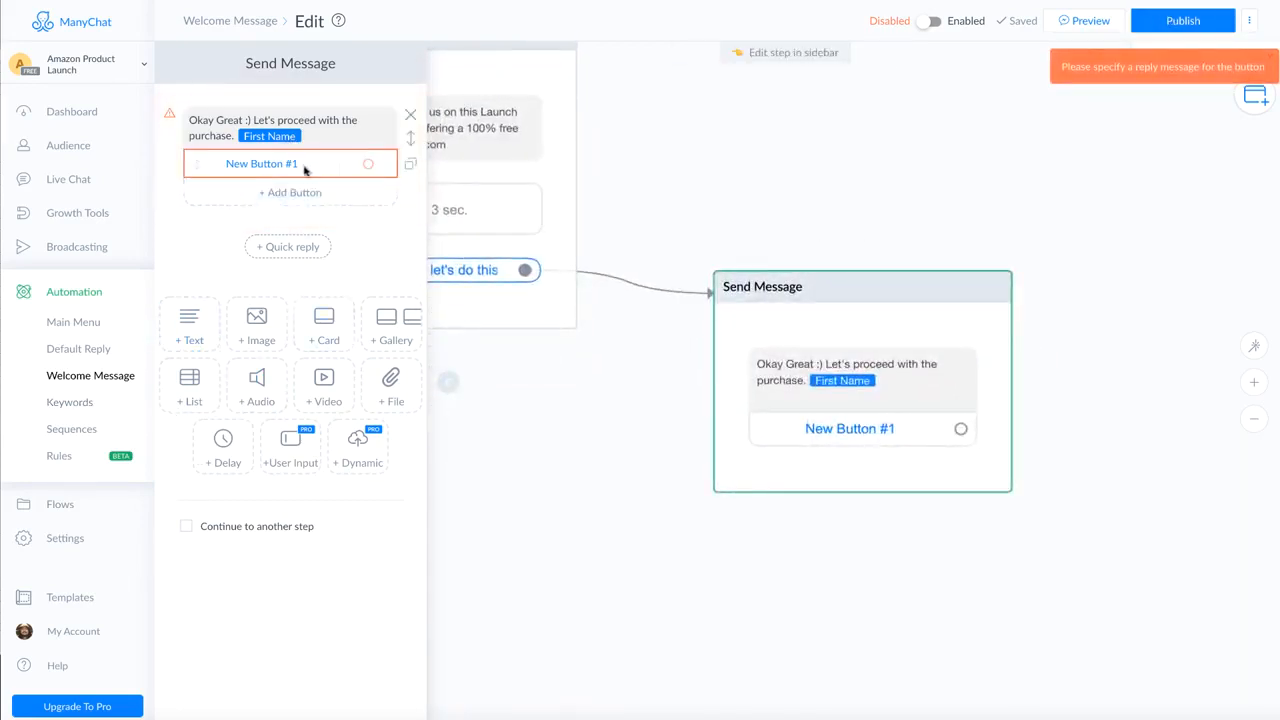
pyautogui.click(411, 115)
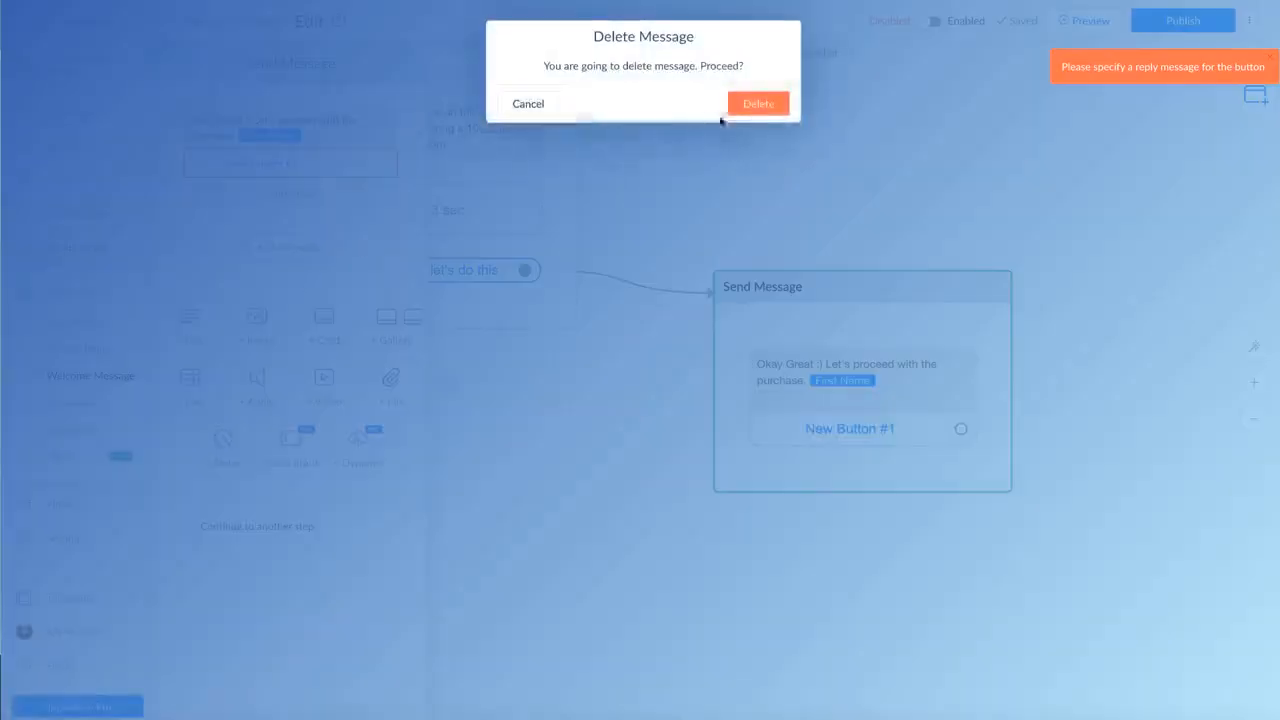
pyautogui.click(762, 101)
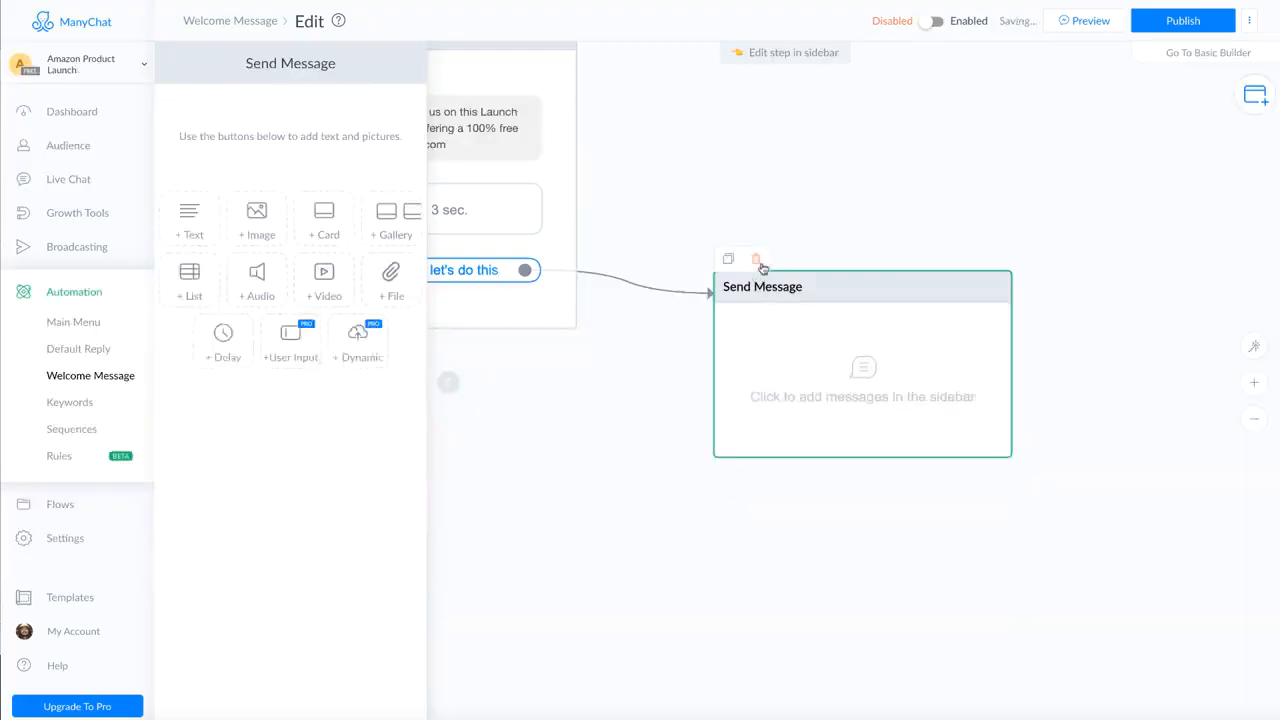
# Step: Delete the Send Message step and remove the "Yes, let's do this" quick reply from the Welcome Message step
pyautogui.click(756, 259)
pyautogui.moveTo(520, 300); pyautogui.dragTo(717, 397)
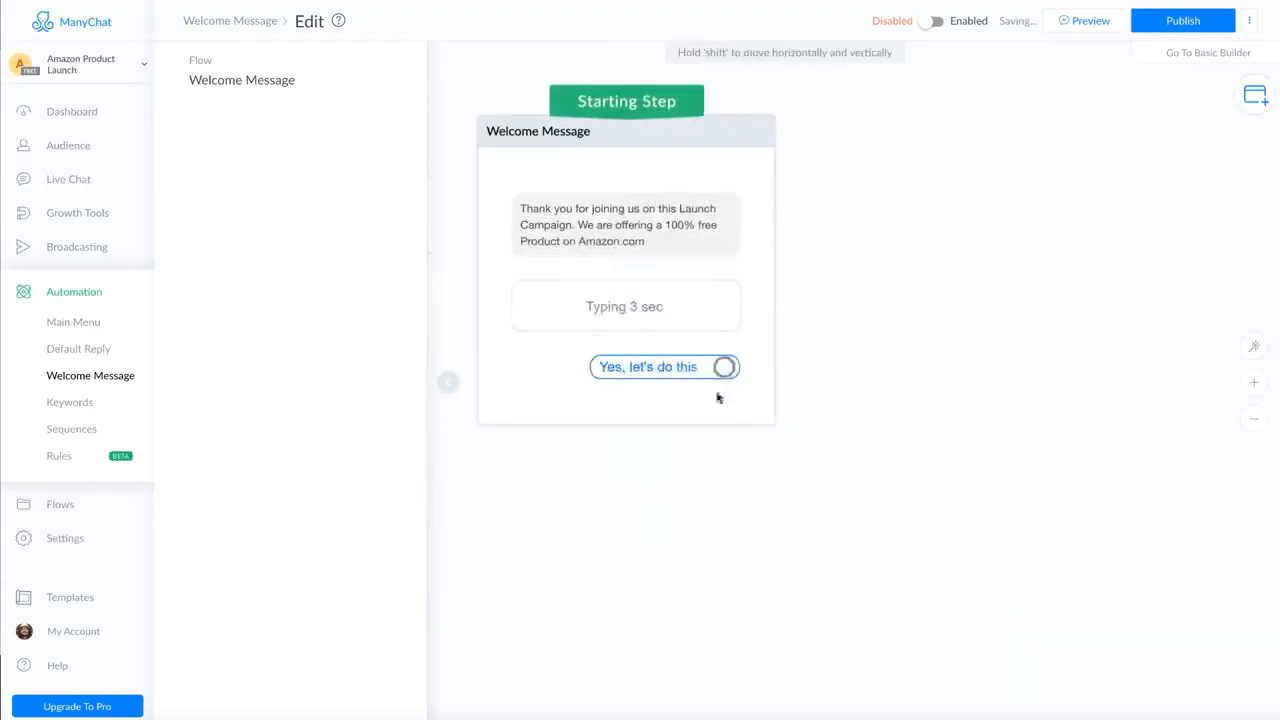
pyautogui.click(623, 368)
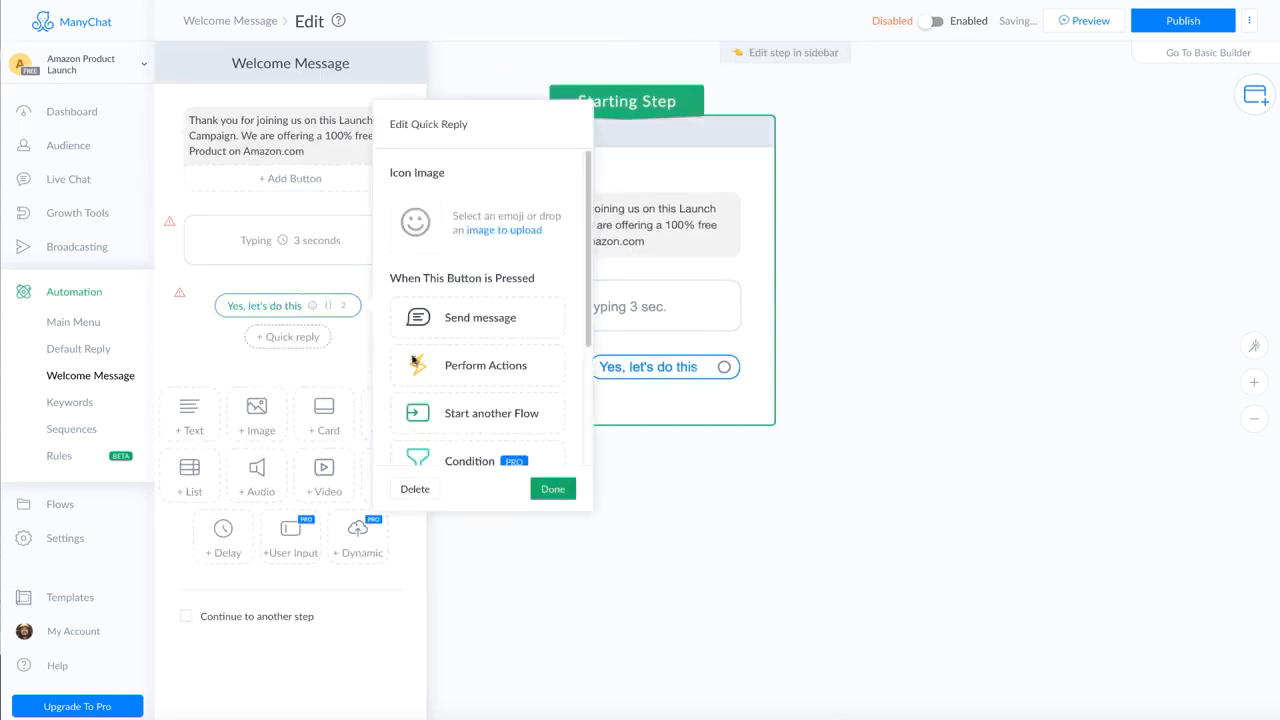
pyautogui.click(413, 489)
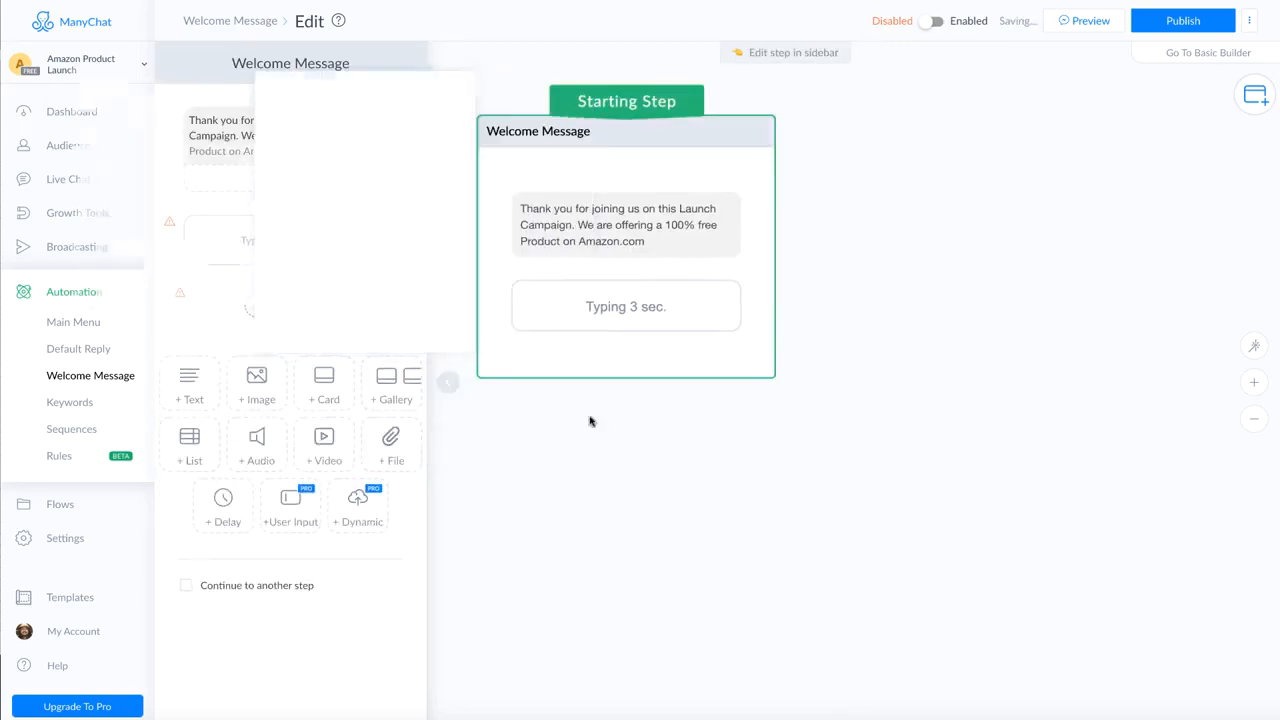
# Step: Delete the 3-second typing delay from the Welcome Message step and publish the flow
pyautogui.click(846, 254)
pyautogui.click(1159, 24)
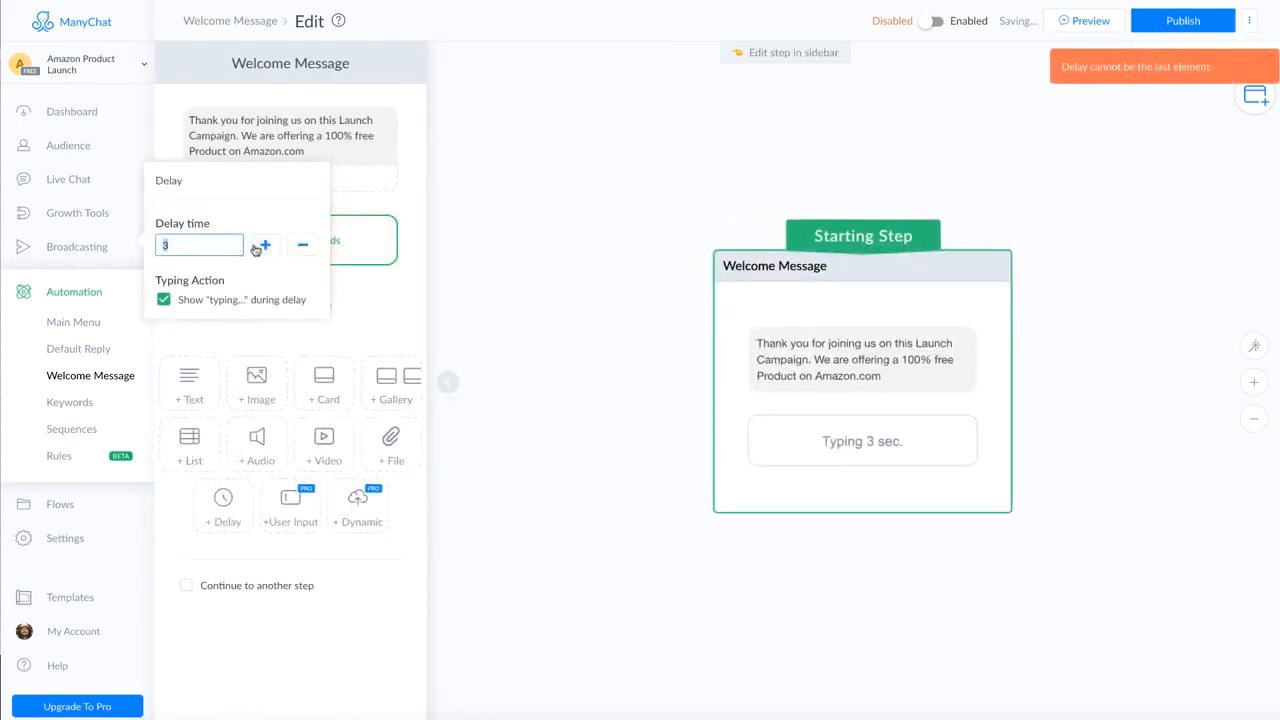
pyautogui.click(372, 258)
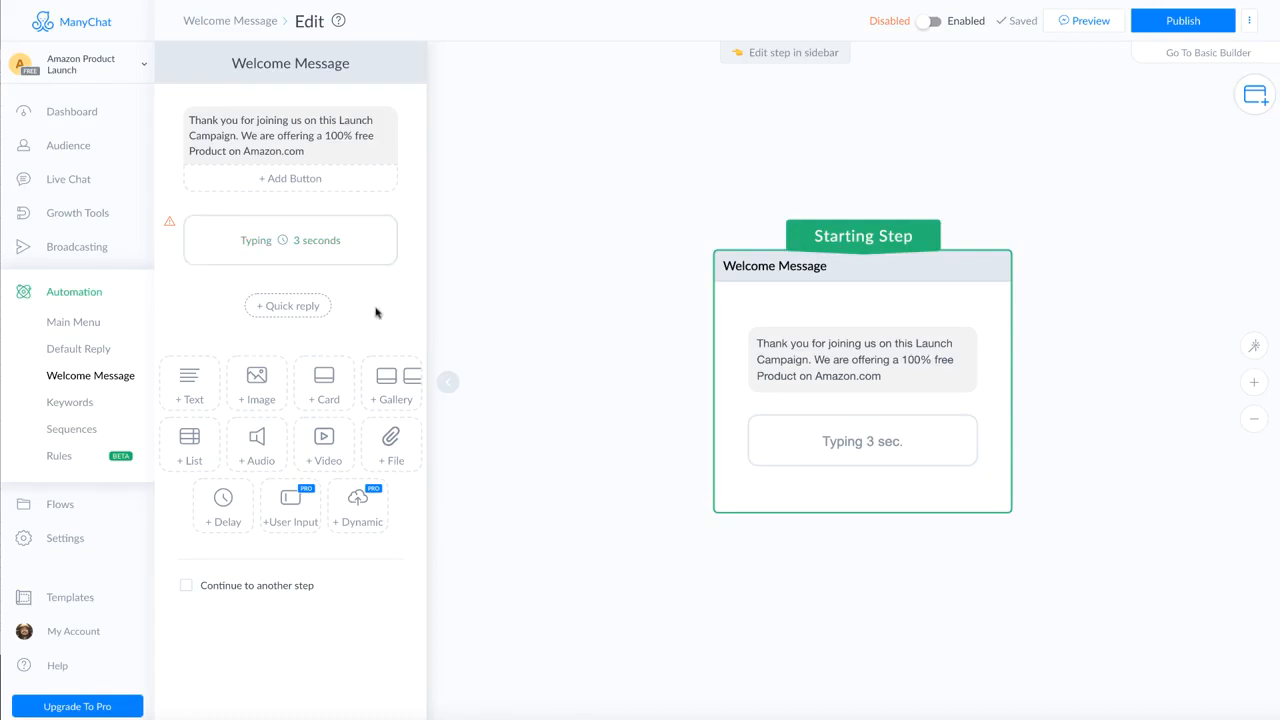
pyautogui.click(409, 225)
pyautogui.click(758, 104)
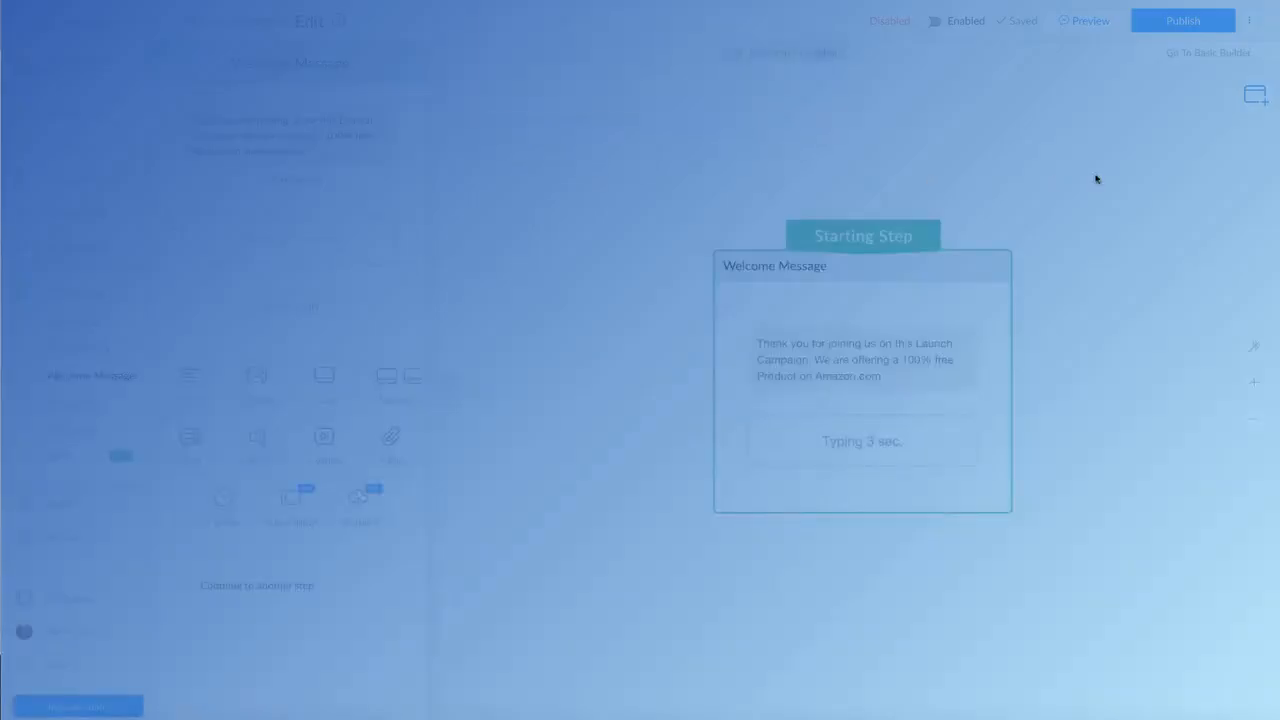
pyautogui.click(1158, 27)
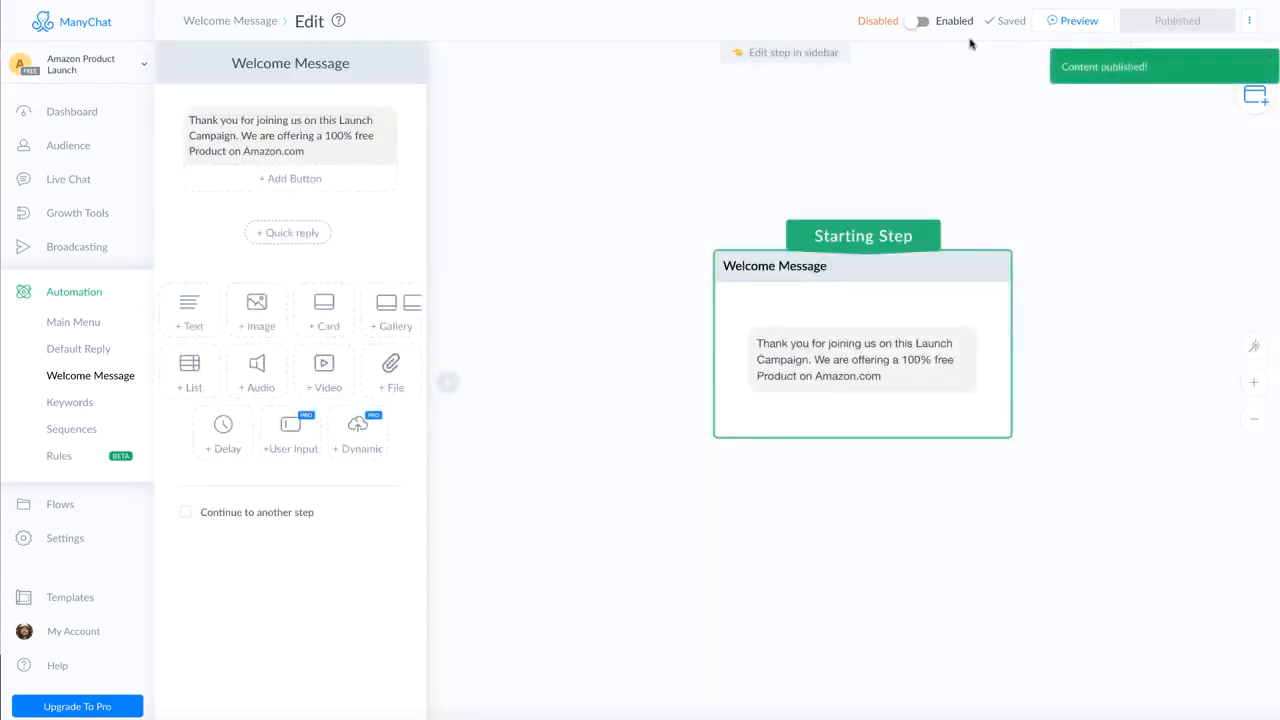
# Step: Enable the welcome message and send its preview to Messenger, opting in with the signed-in Facebook account
pyautogui.click(920, 21)
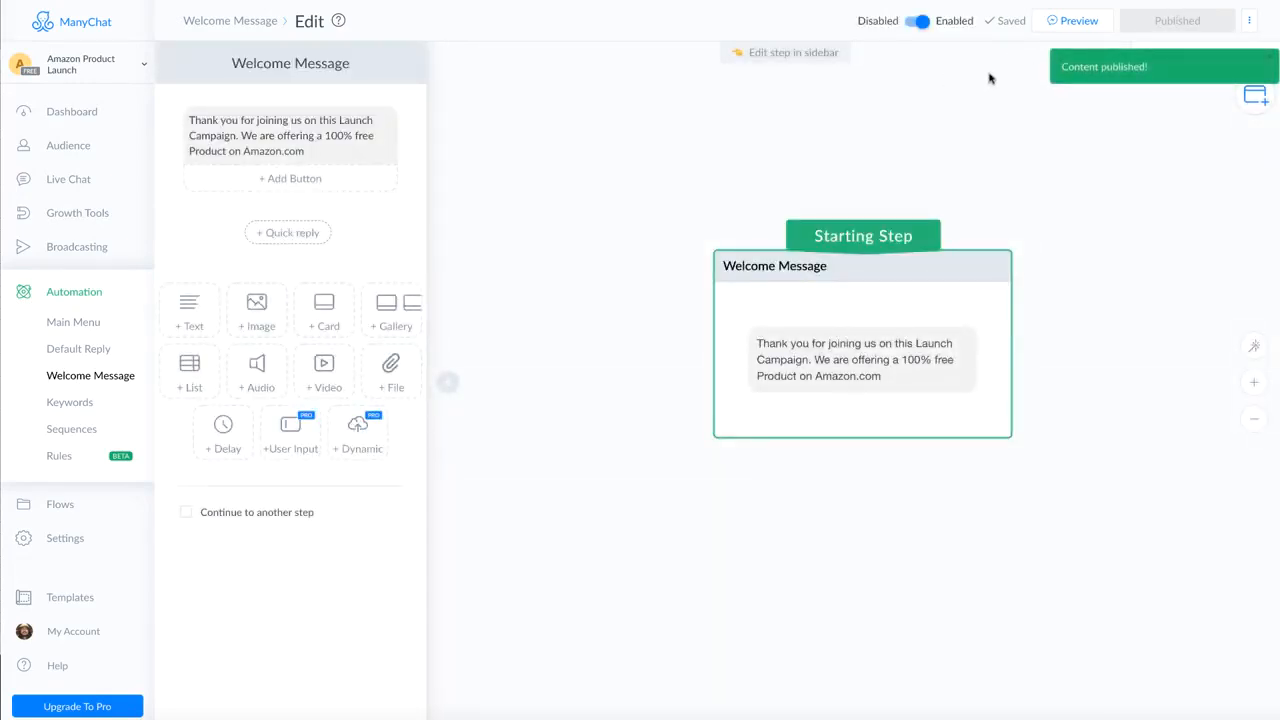
pyautogui.click(1052, 23)
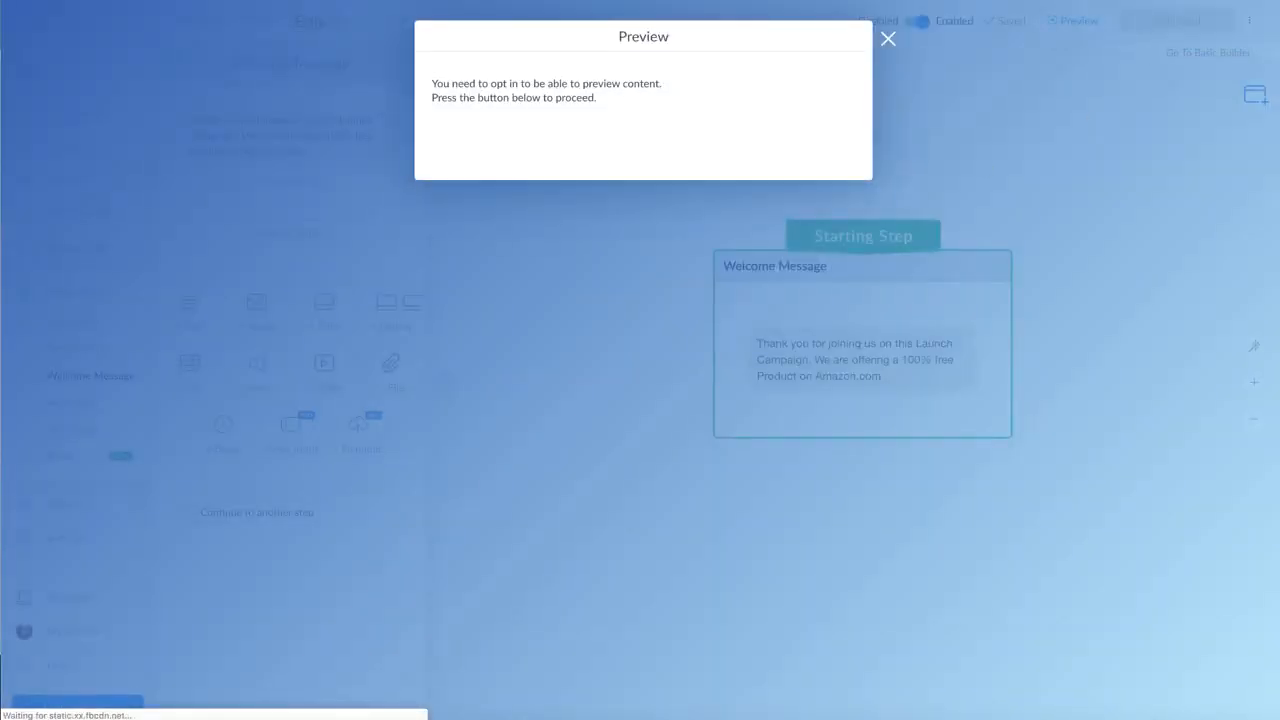
pyautogui.click(522, 140)
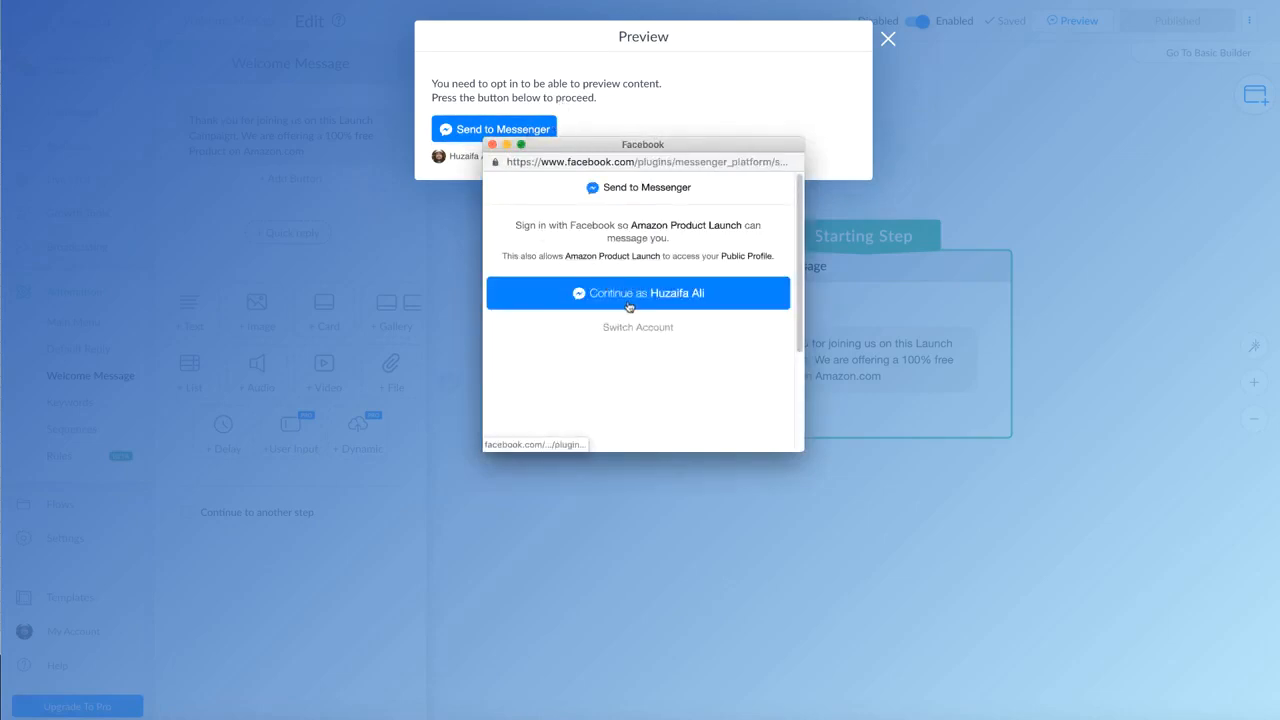
pyautogui.click(629, 304)
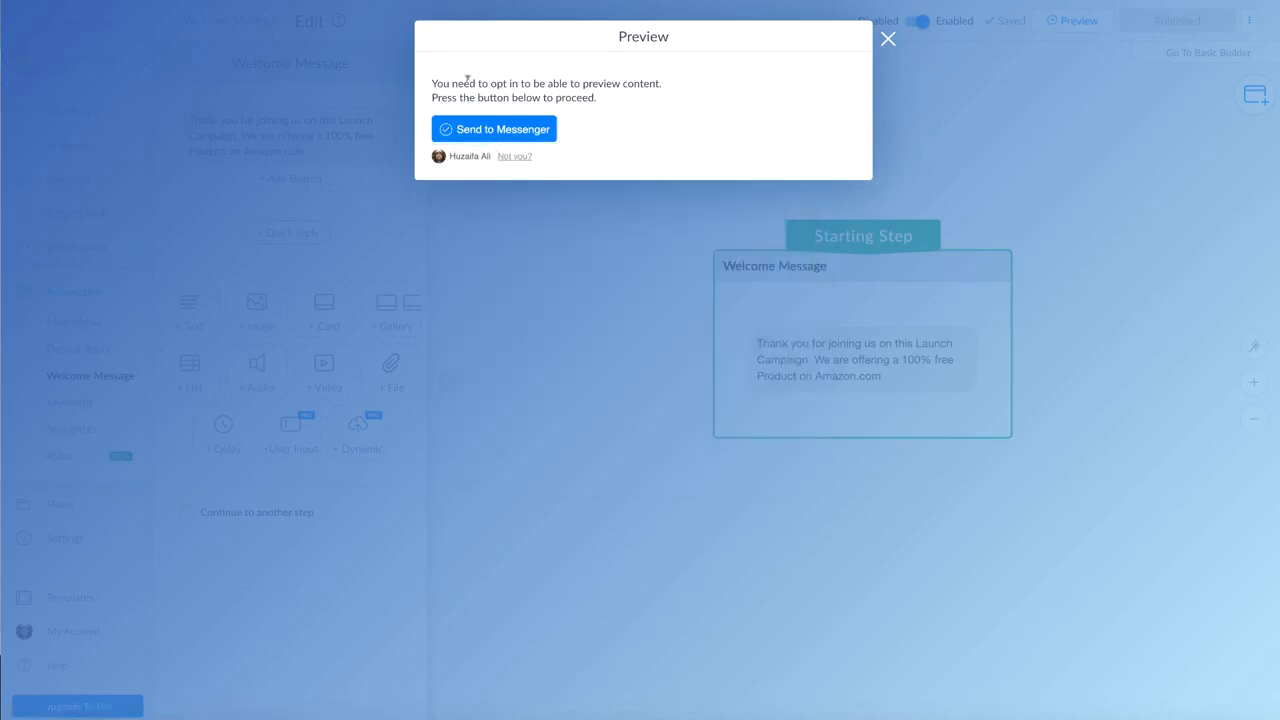
pyautogui.click(518, 140)
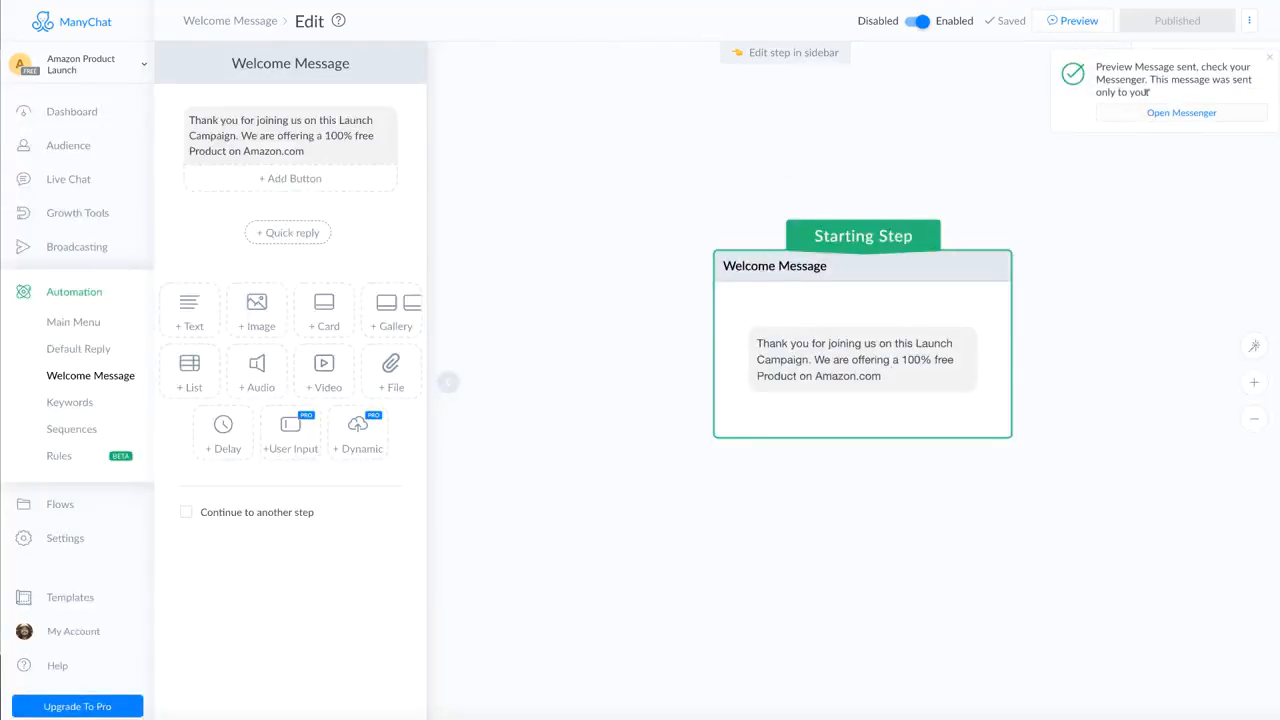
pyautogui.moveTo(1172, 62); pyautogui.dragTo(1202, 66)
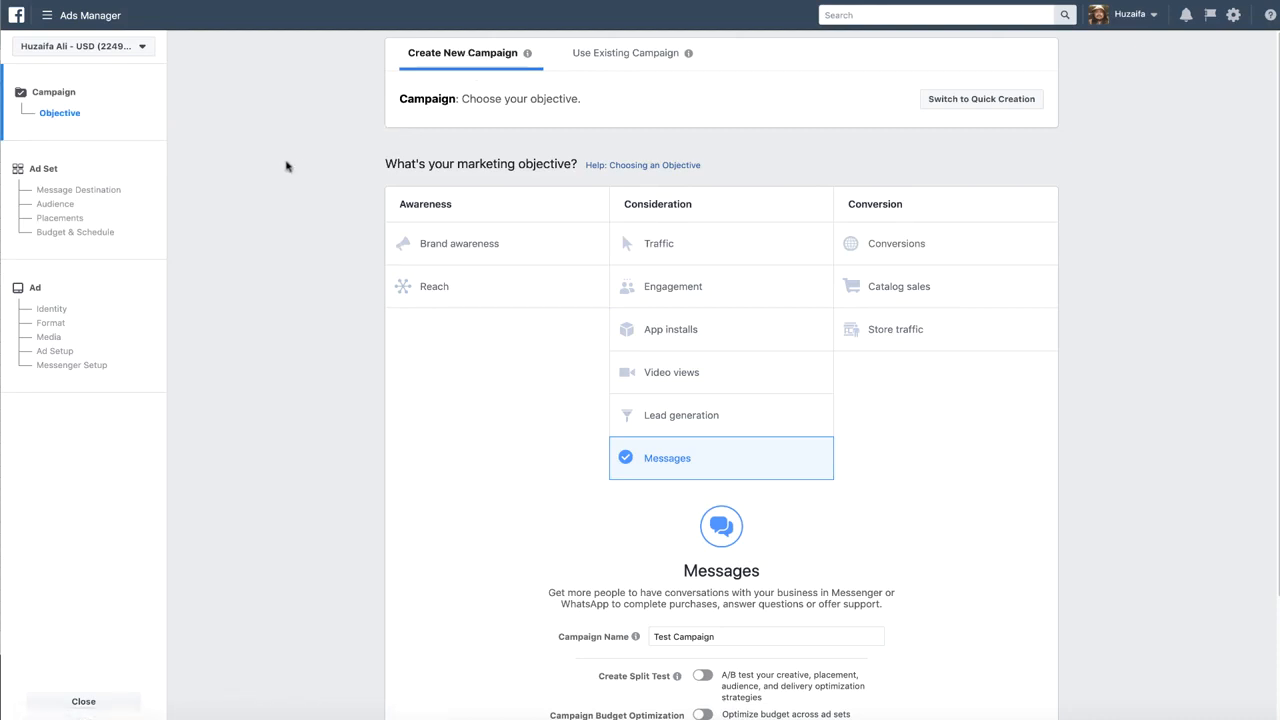
# Step: In Facebook Ads Manager, choose the Messages objective and name the campaign "Amz Product Launch Campaign - Test 1"
pyautogui.click(662, 247)
pyautogui.scroll(-1, 662, 252)
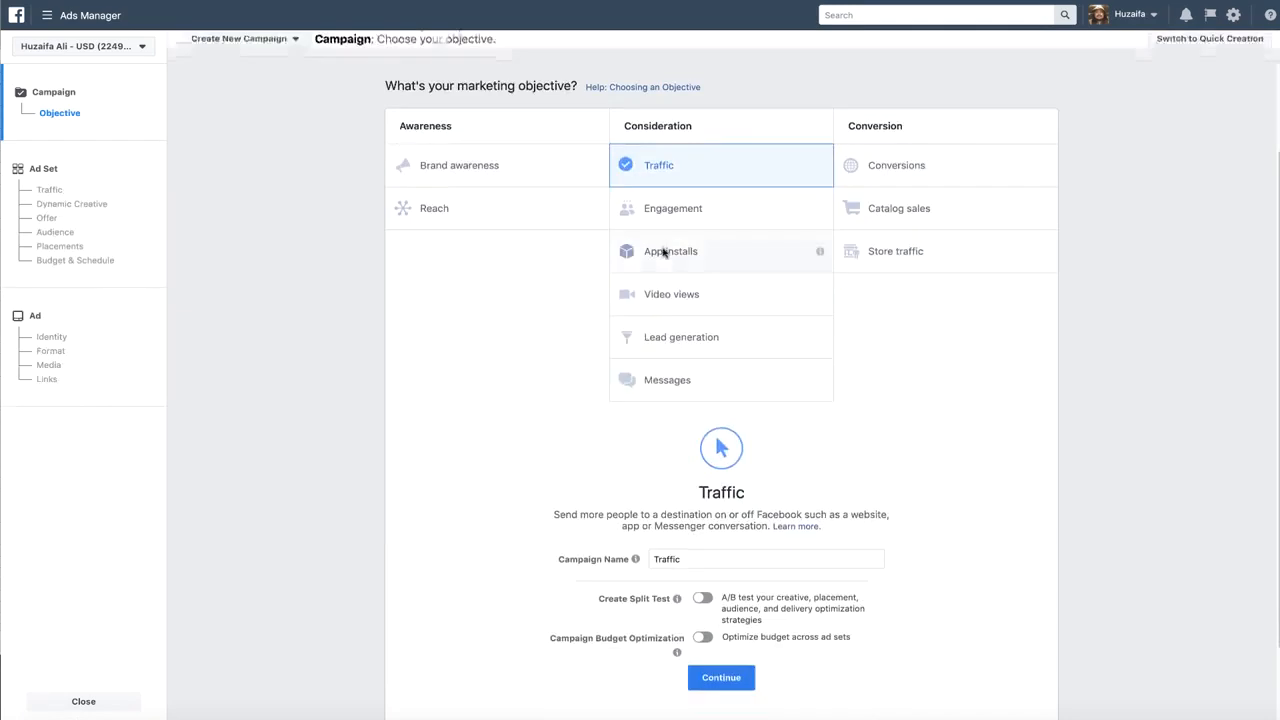
pyautogui.click(656, 380)
pyautogui.scroll(-1, 656, 380)
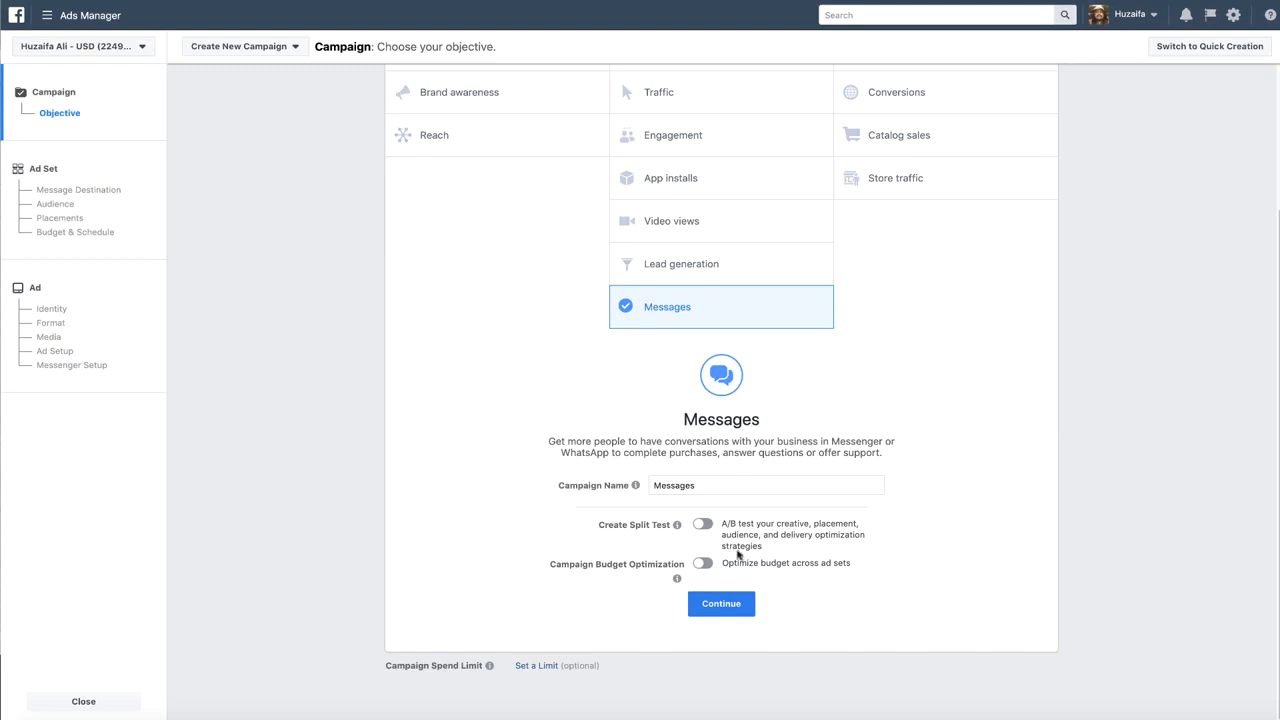
pyautogui.doubleClick(713, 477)
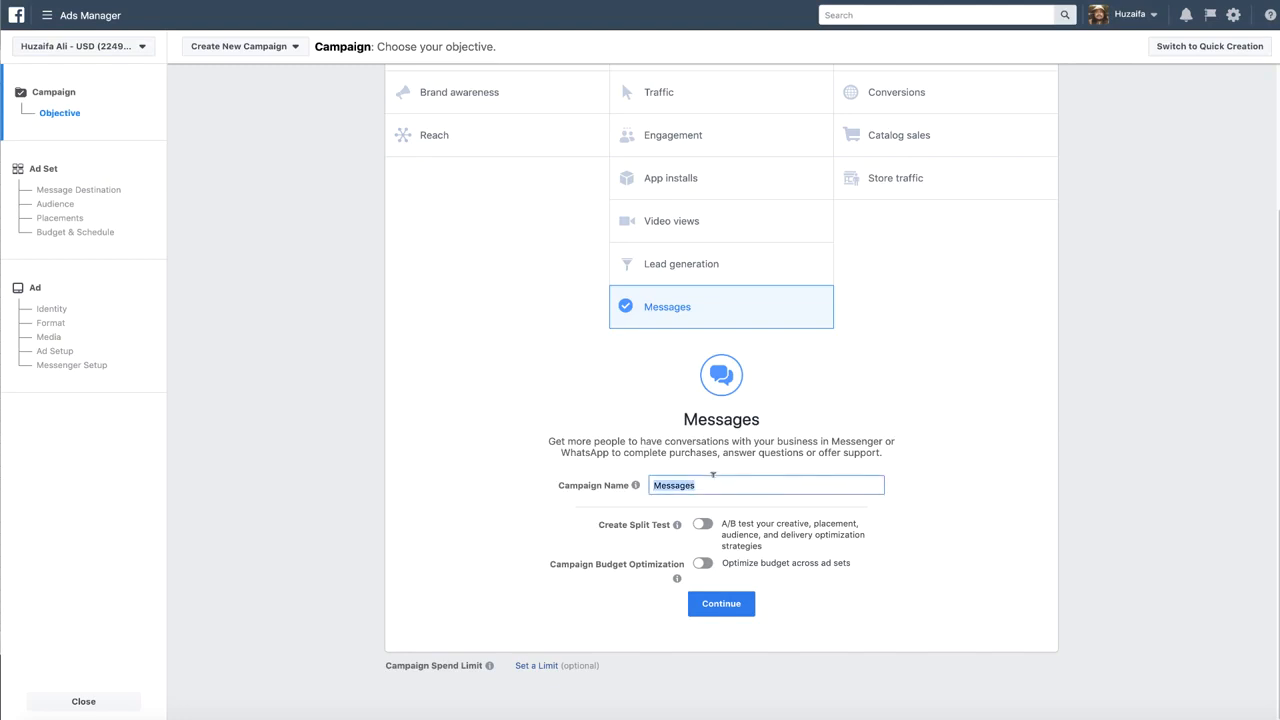
pyautogui.write('Amz Product Launch Campaign - Test 1')
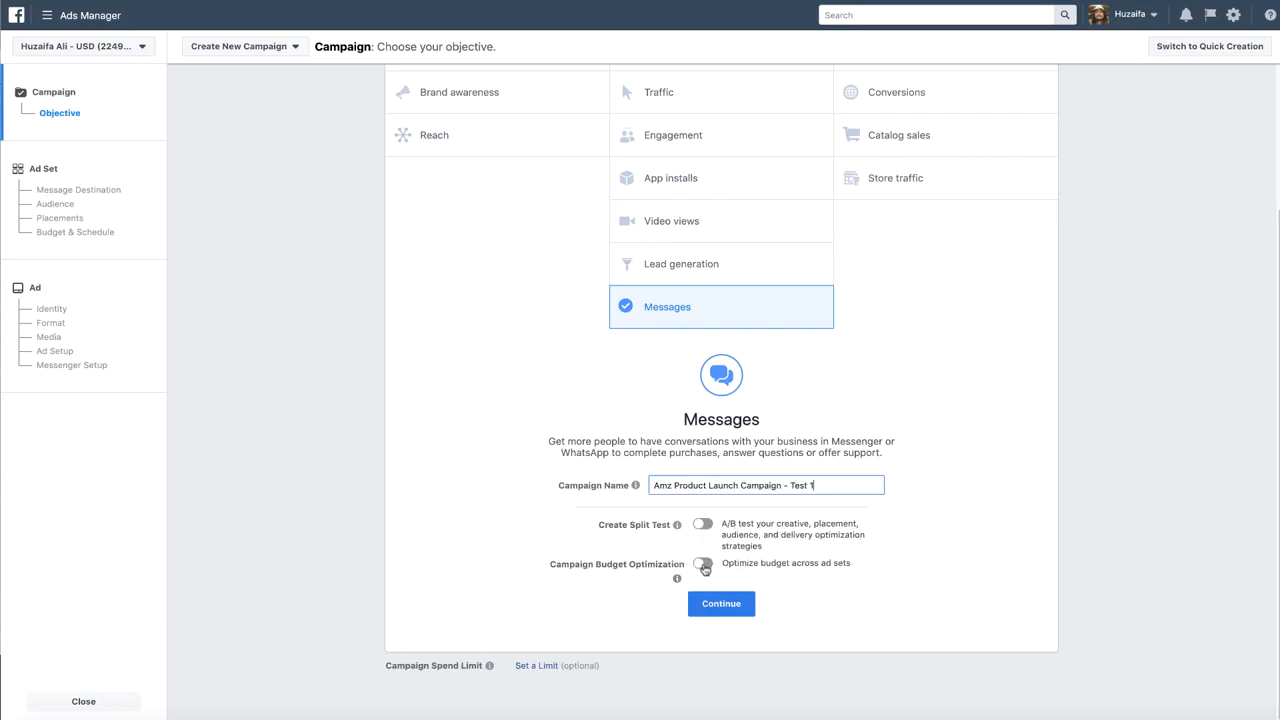
# Step: Enable Campaign Budget Optimization and set the daily campaign budget to $10
pyautogui.click(703, 563)
pyautogui.scroll(-2, 1007, 364)
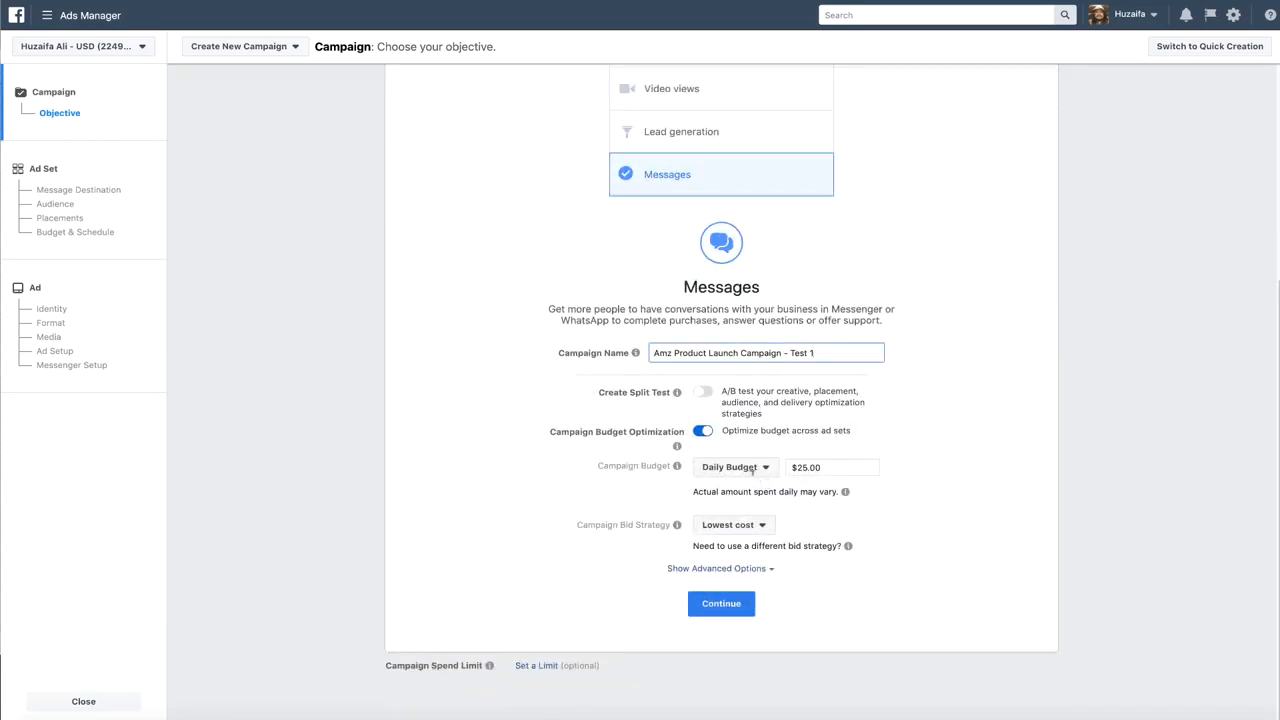
pyautogui.click(826, 467)
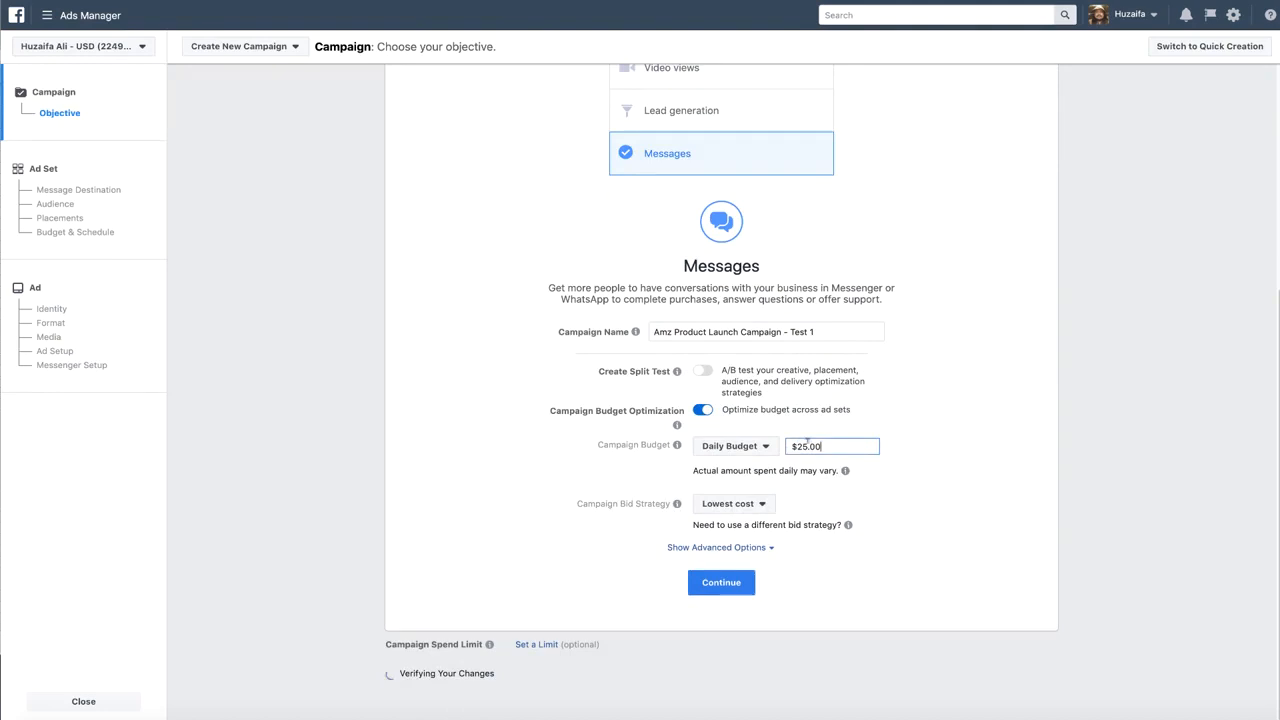
pyautogui.doubleClick(809, 444)
pyautogui.write('10')
pyautogui.click(627, 528)
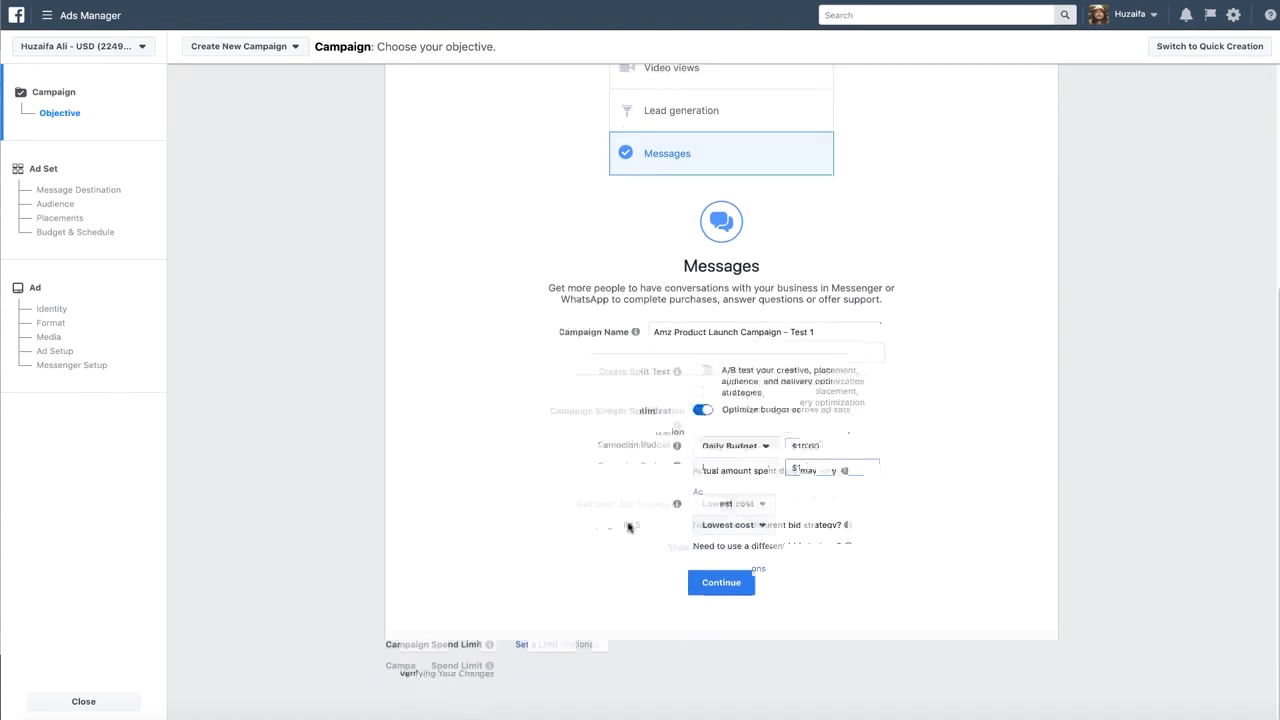
# Step: Choose Lowest cost as the campaign bid strategy and continue to the ad set setup
pyautogui.doubleClick(644, 518)
pyautogui.click(757, 508)
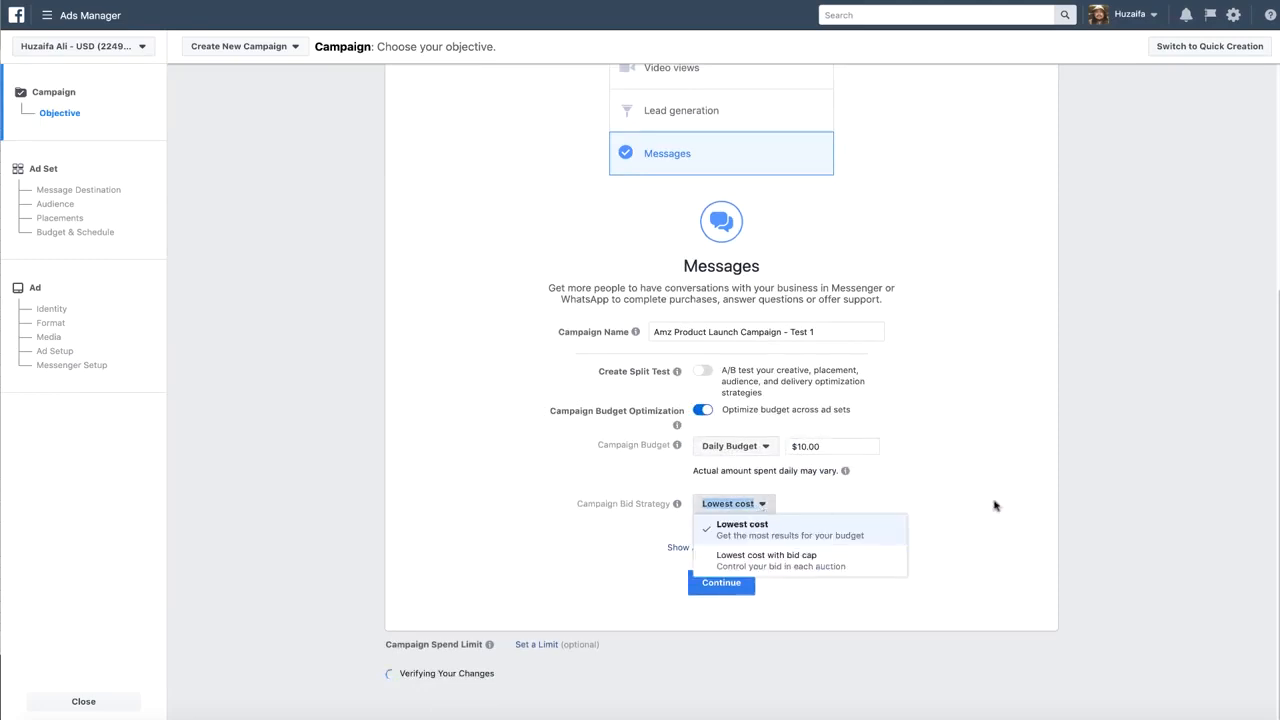
pyautogui.click(850, 530)
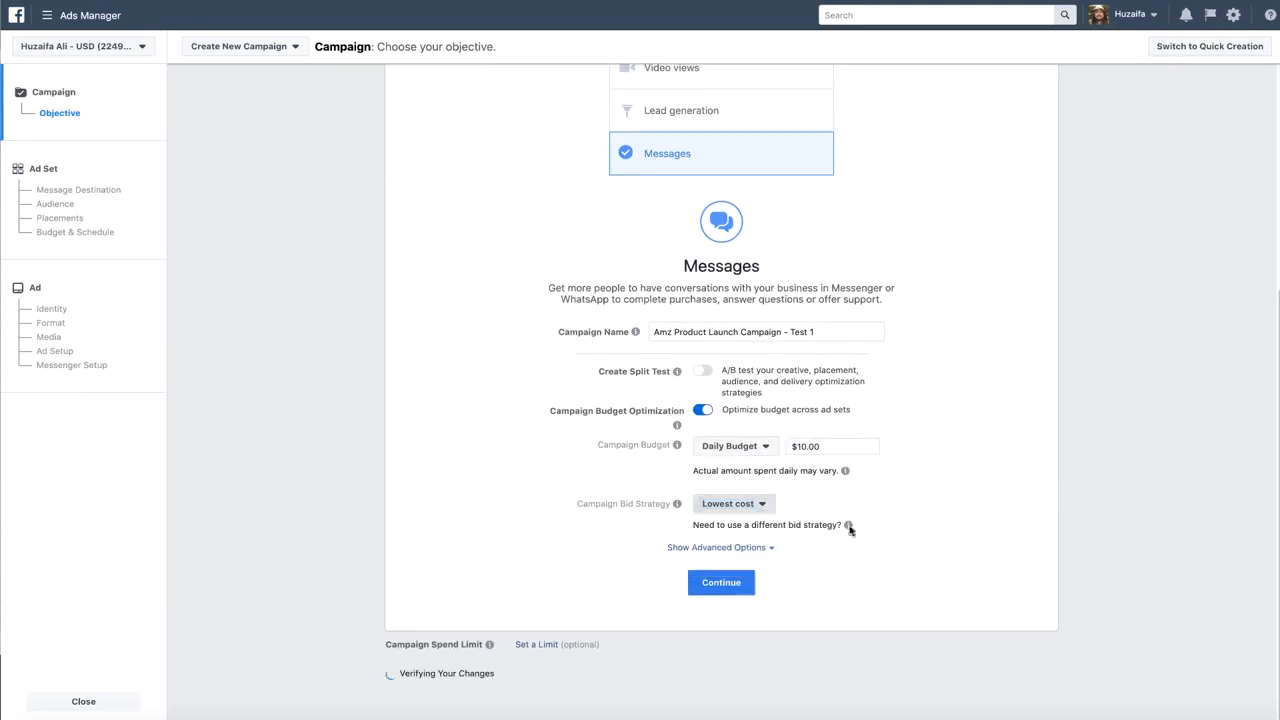
pyautogui.click(721, 582)
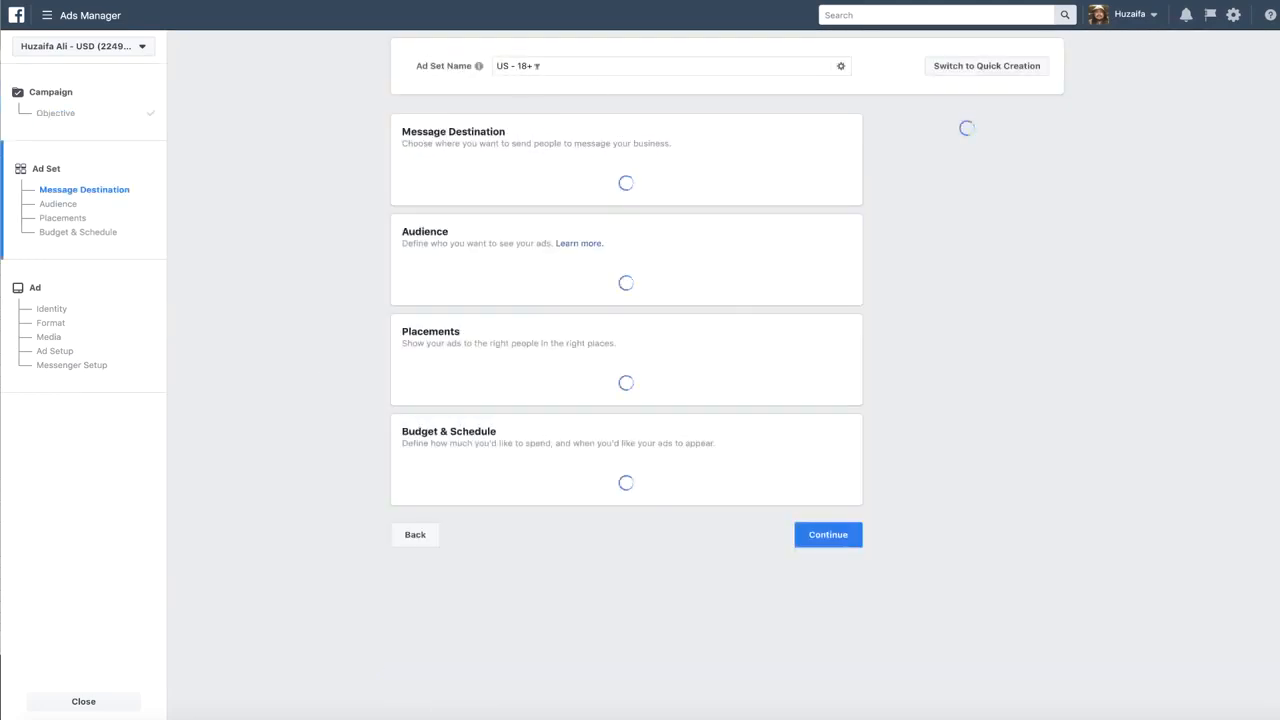
# Step: Rename the ad set as "Campaign - Test 1"
pyautogui.moveTo(543, 66); pyautogui.dragTo(379, 73)
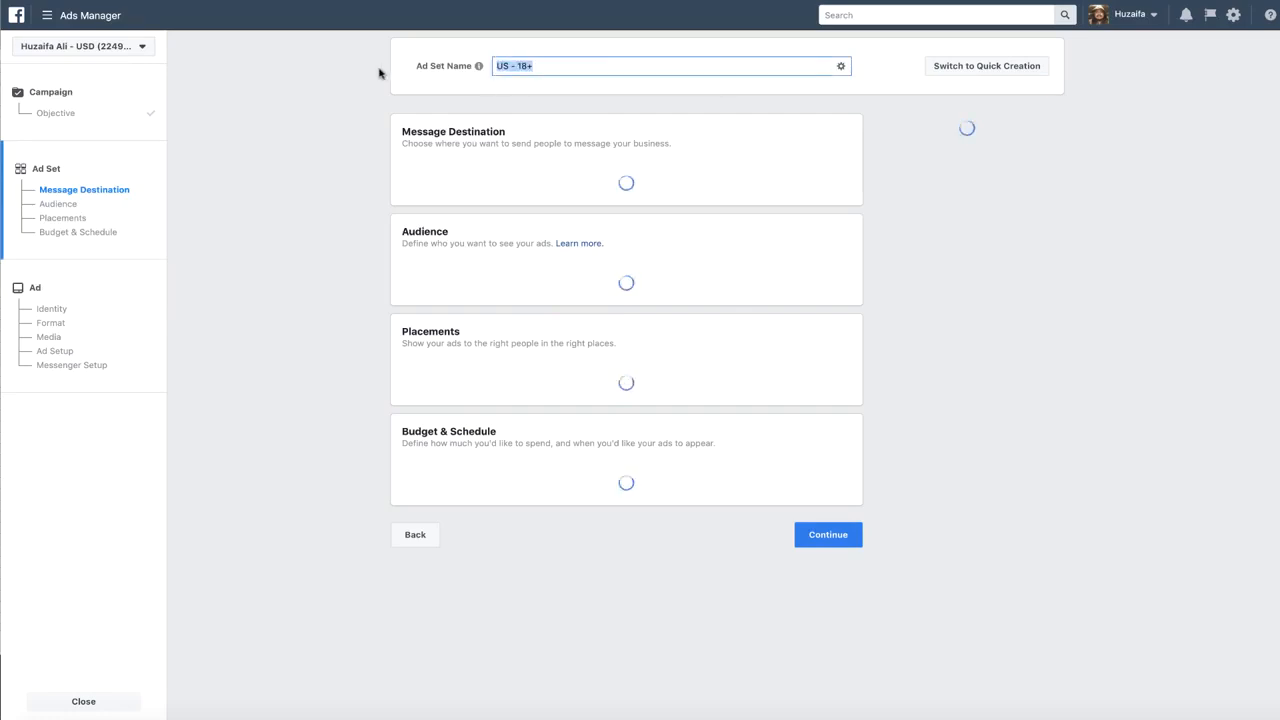
pyautogui.write('Aa')
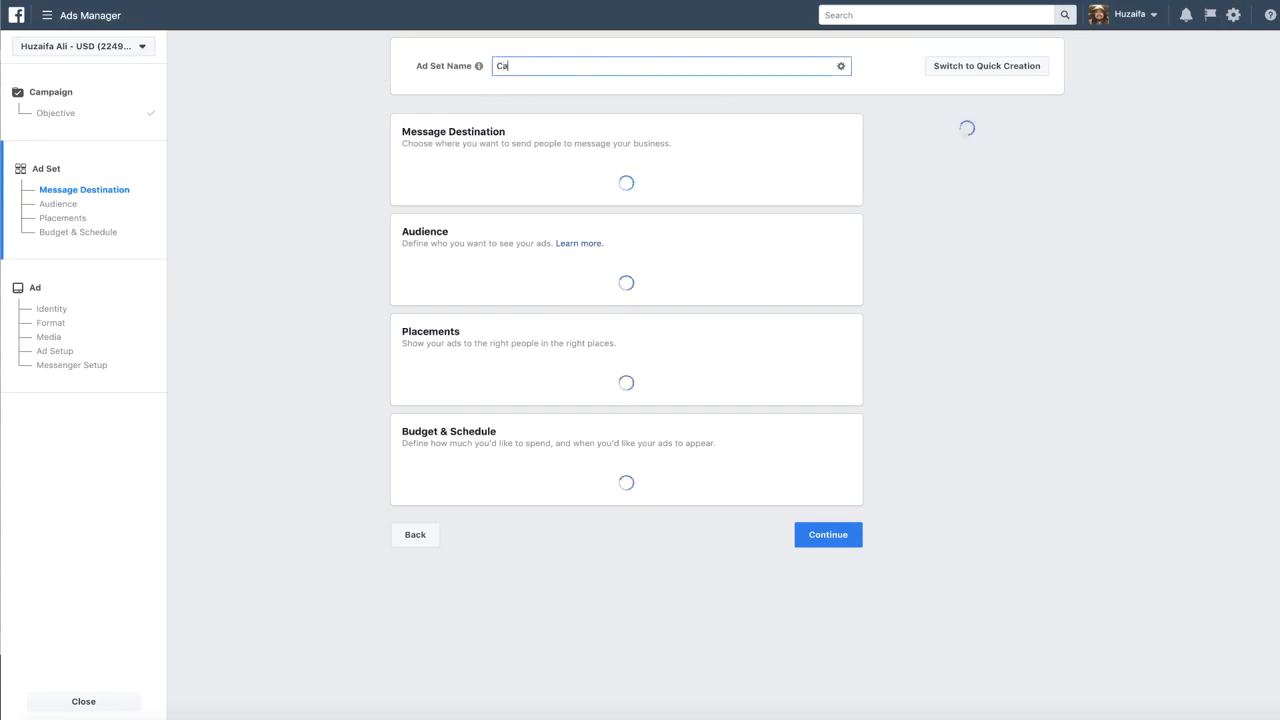
pyautogui.write('mpaign - Test 1')
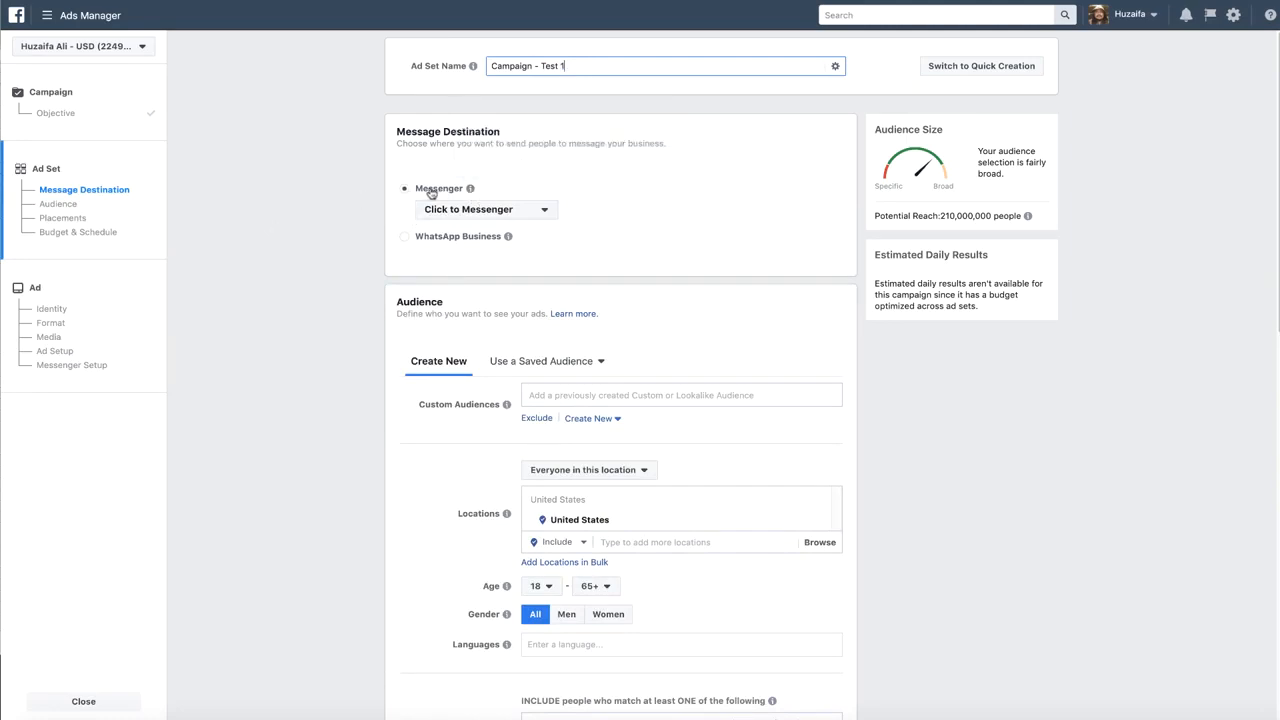
# Step: Review the Messenger message destination options, keeping Click to Messenger selected
pyautogui.click(508, 212)
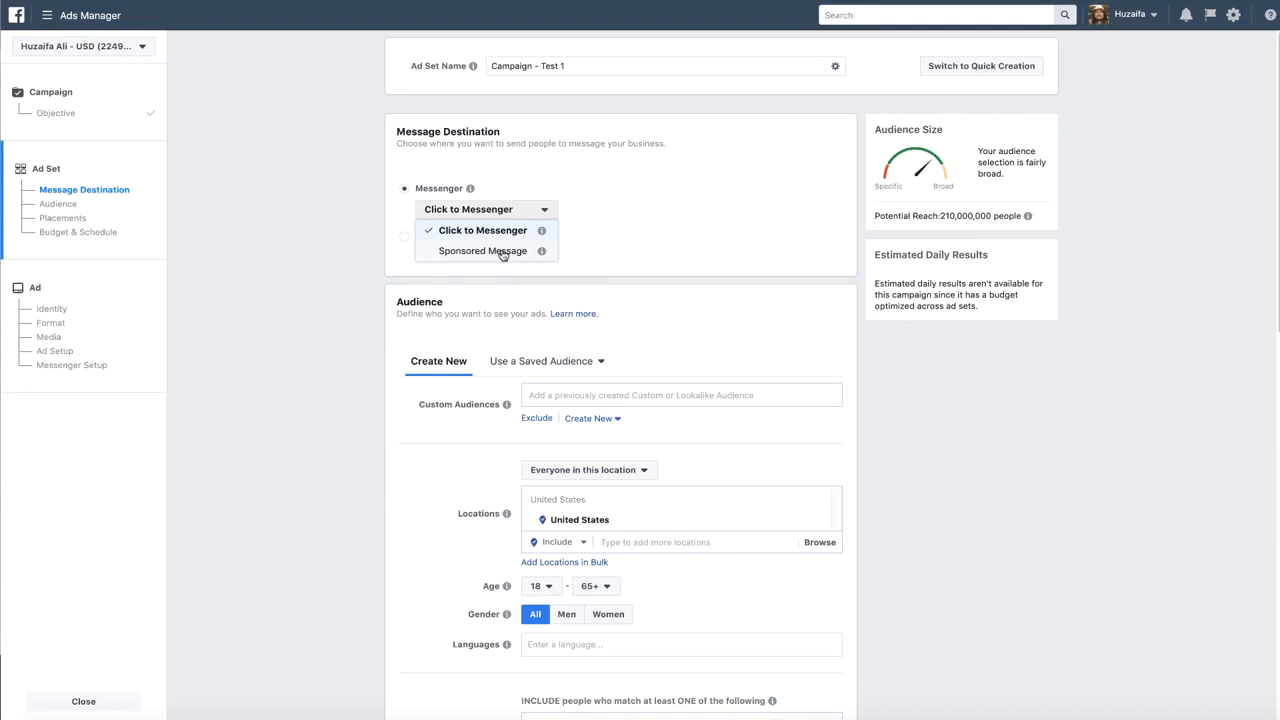
pyautogui.click(288, 248)
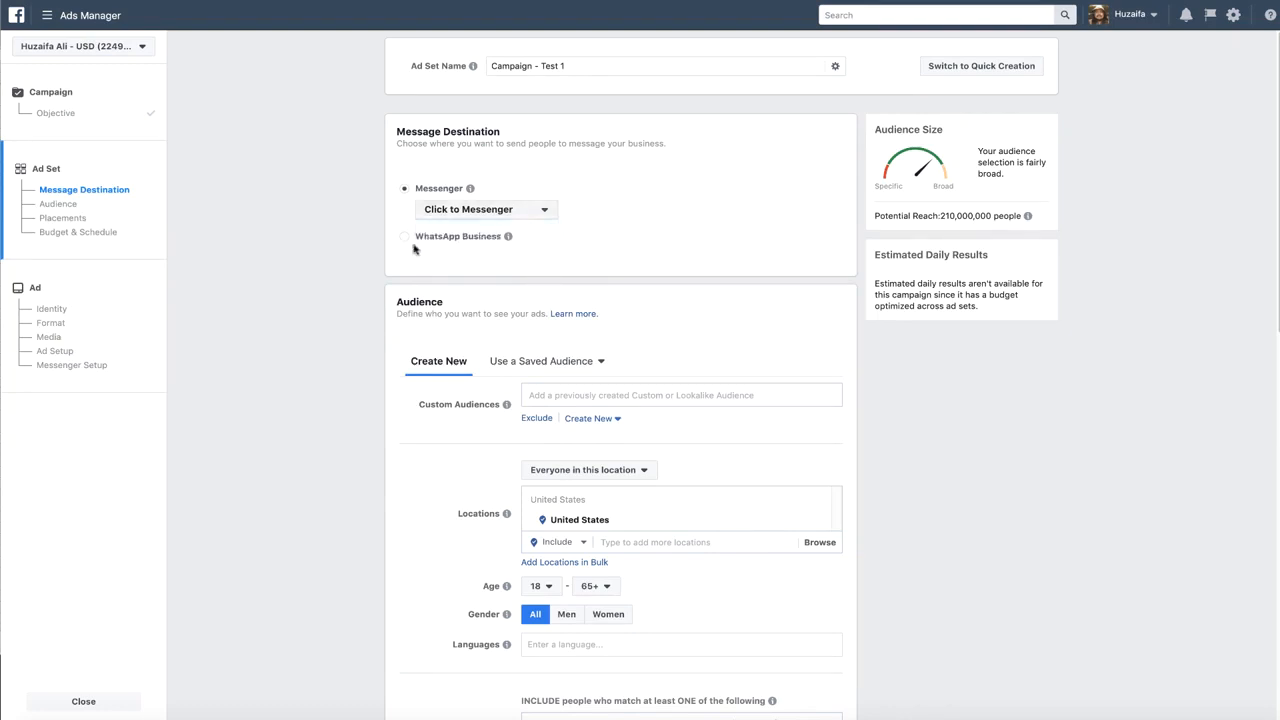
pyautogui.click(451, 214)
pyautogui.click(314, 271)
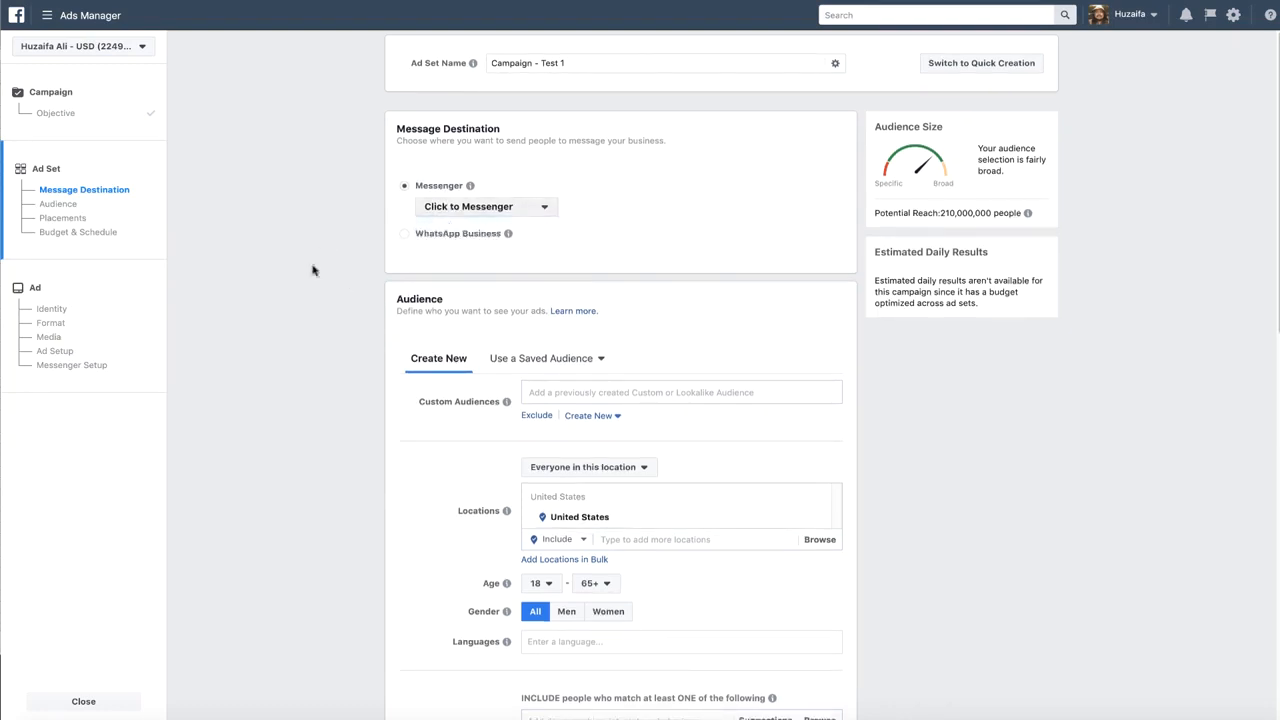
# Step: Switch the ad set to Edit Placements and exclude Marketplace from the Facebook placements
pyautogui.scroll(-3, 386, 251)
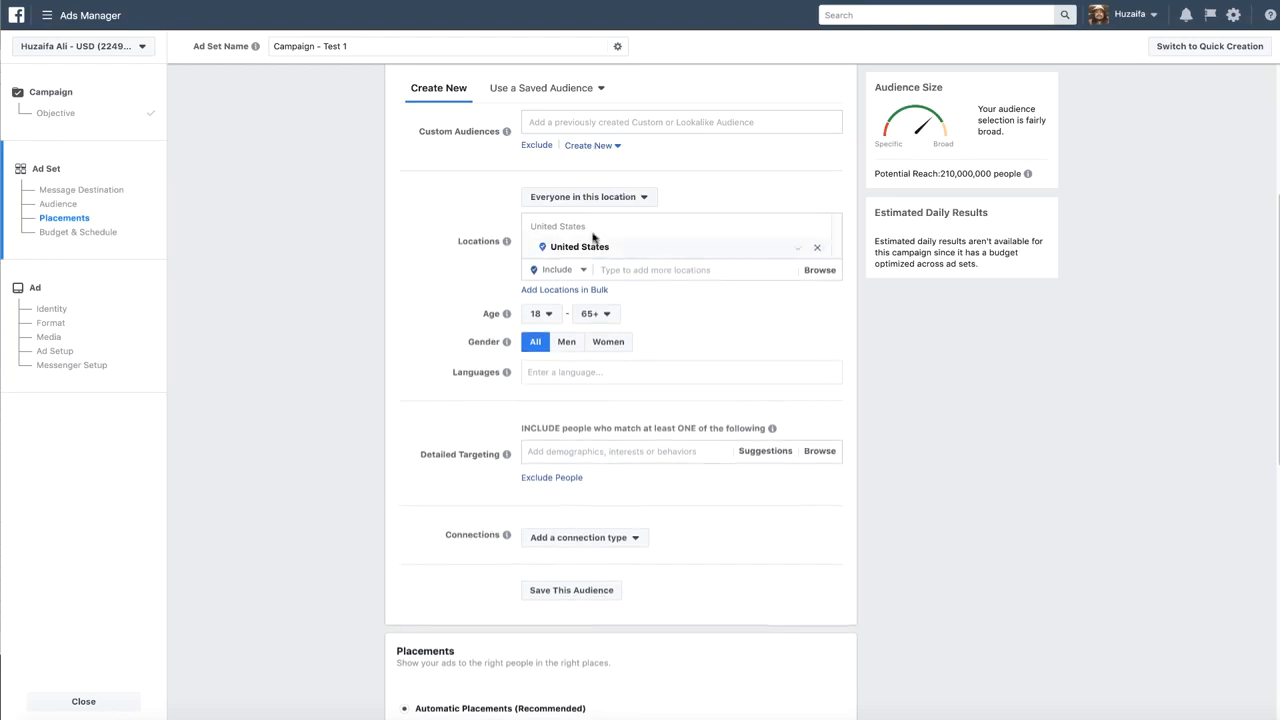
pyautogui.scroll(-6, 607, 272)
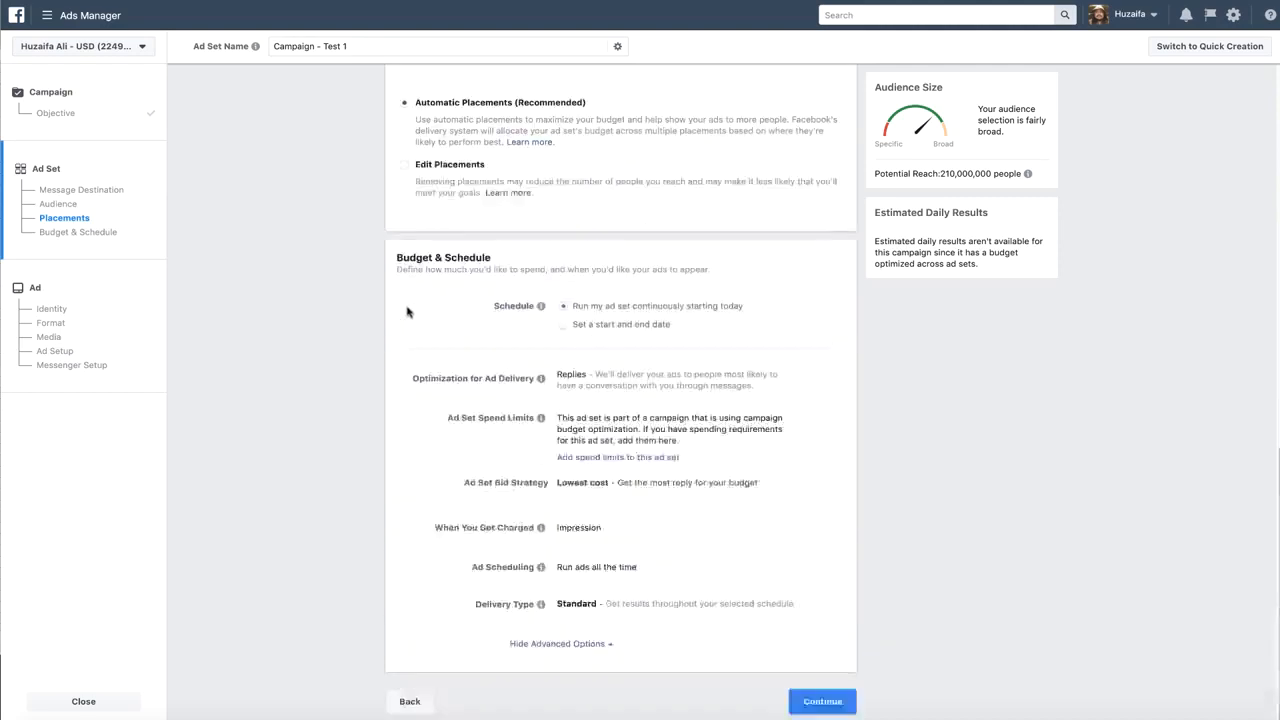
pyautogui.scroll(2, 277, 265)
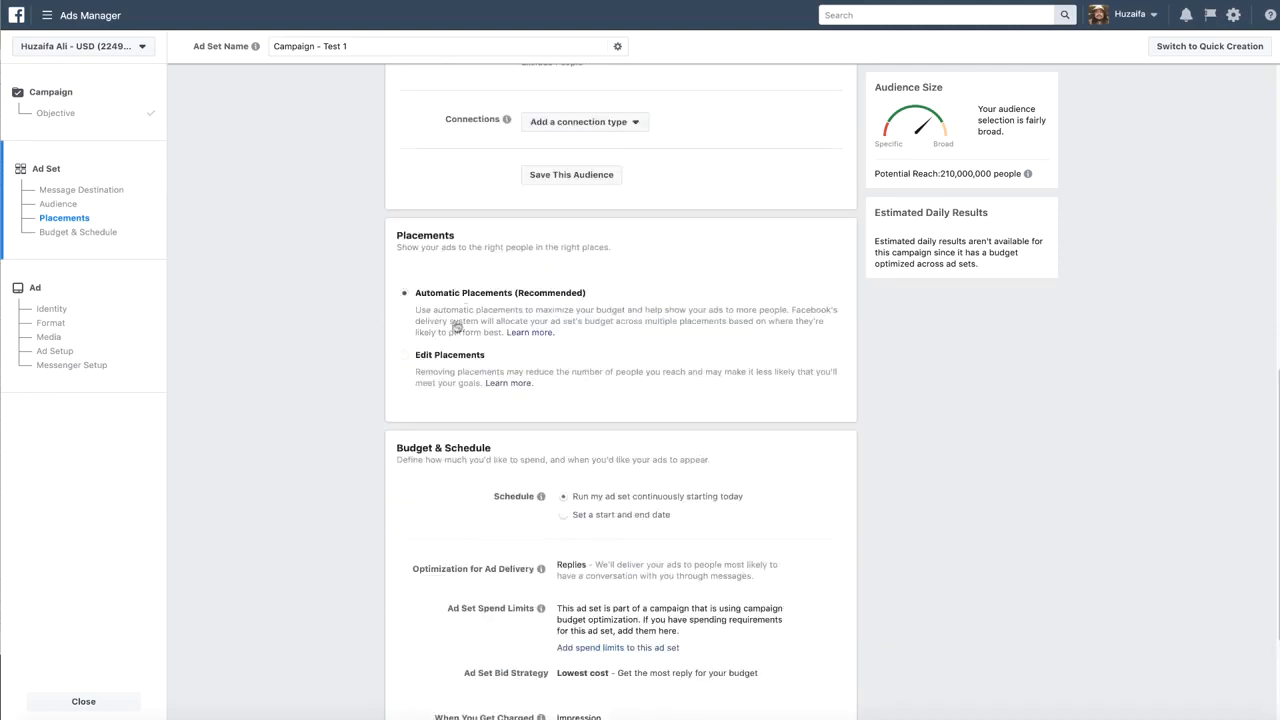
pyautogui.click(405, 357)
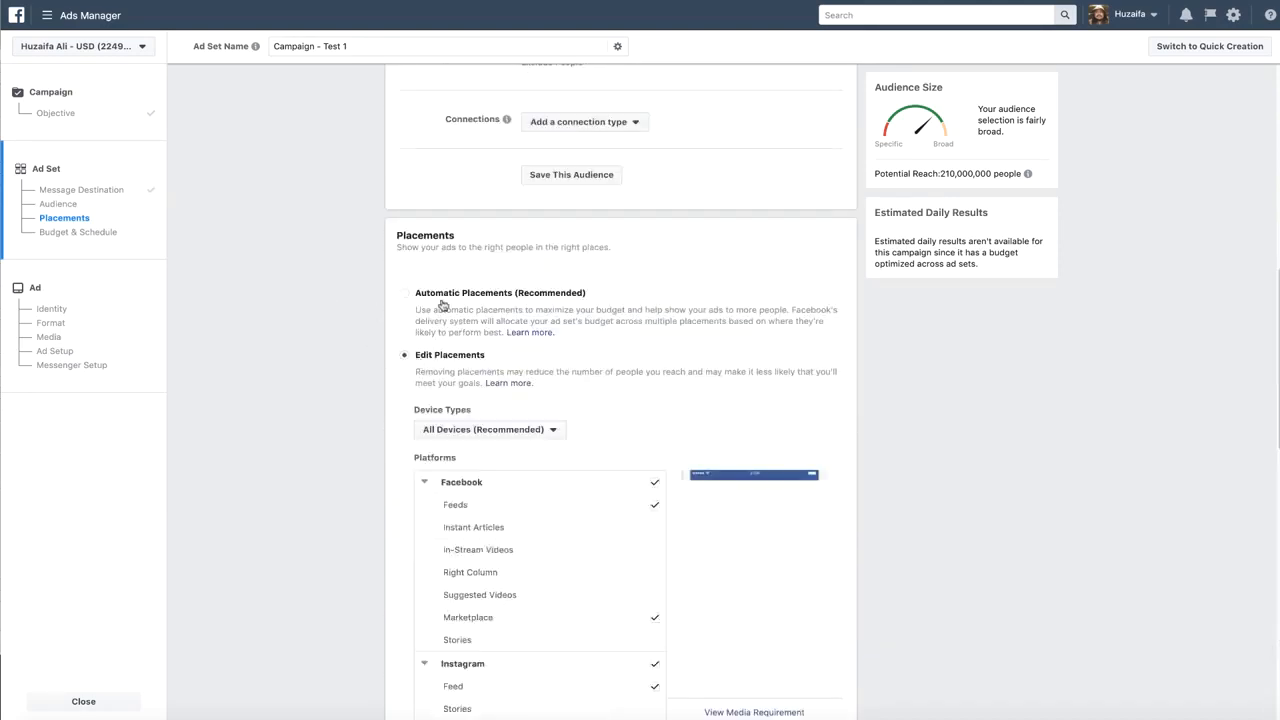
pyautogui.scroll(-3, 277, 286)
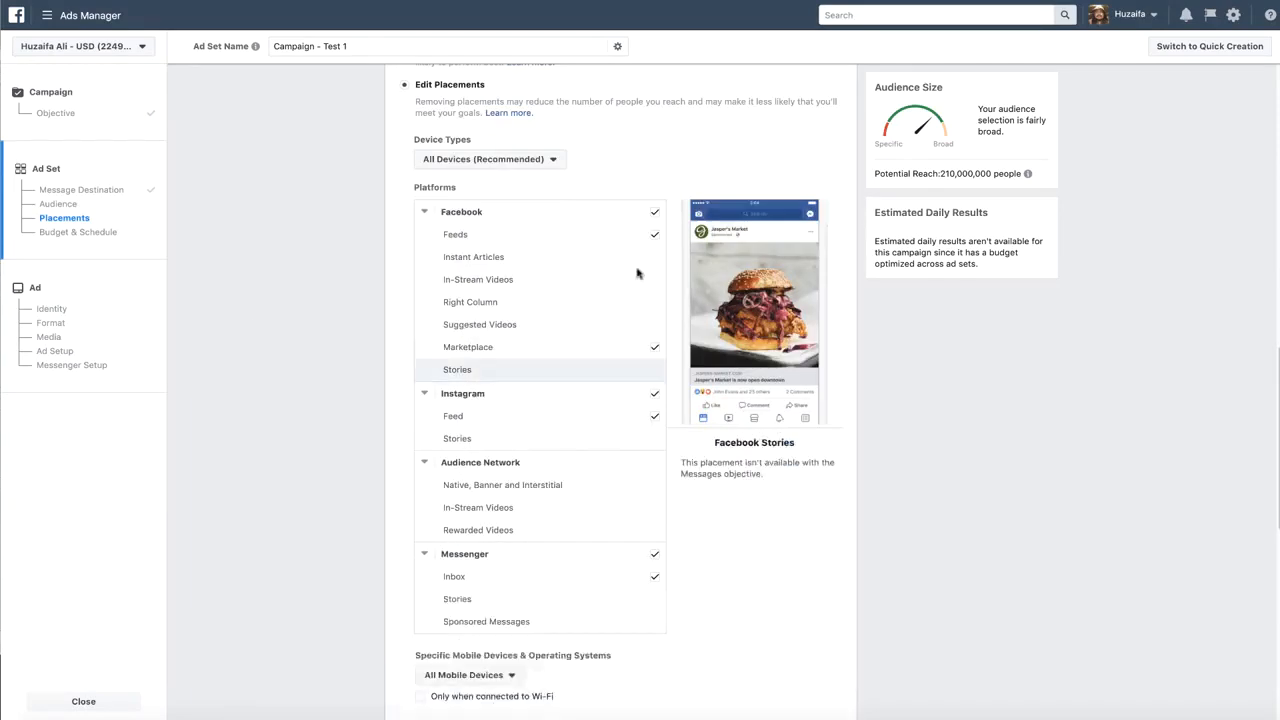
pyautogui.click(655, 349)
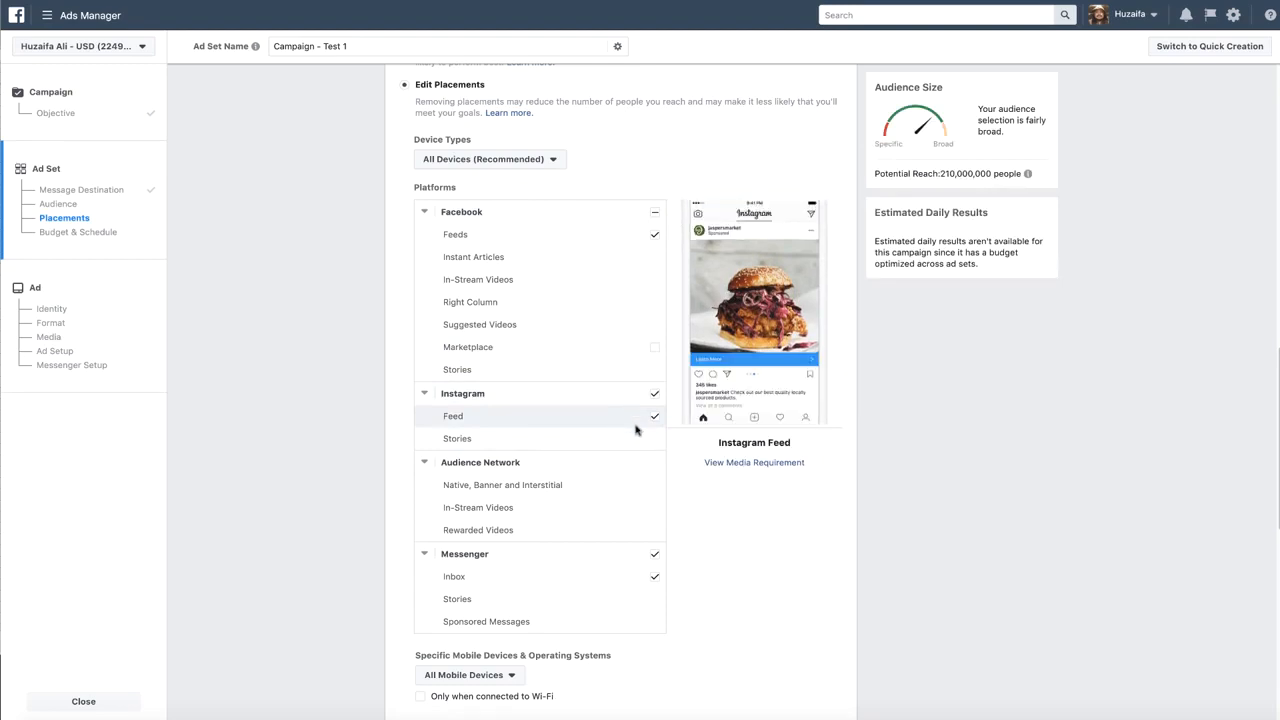
# Step: Exclude all Instagram placements, leaving Facebook Feeds and Messenger Inbox, and continue with the ad set running continuously from today
pyautogui.click(656, 395)
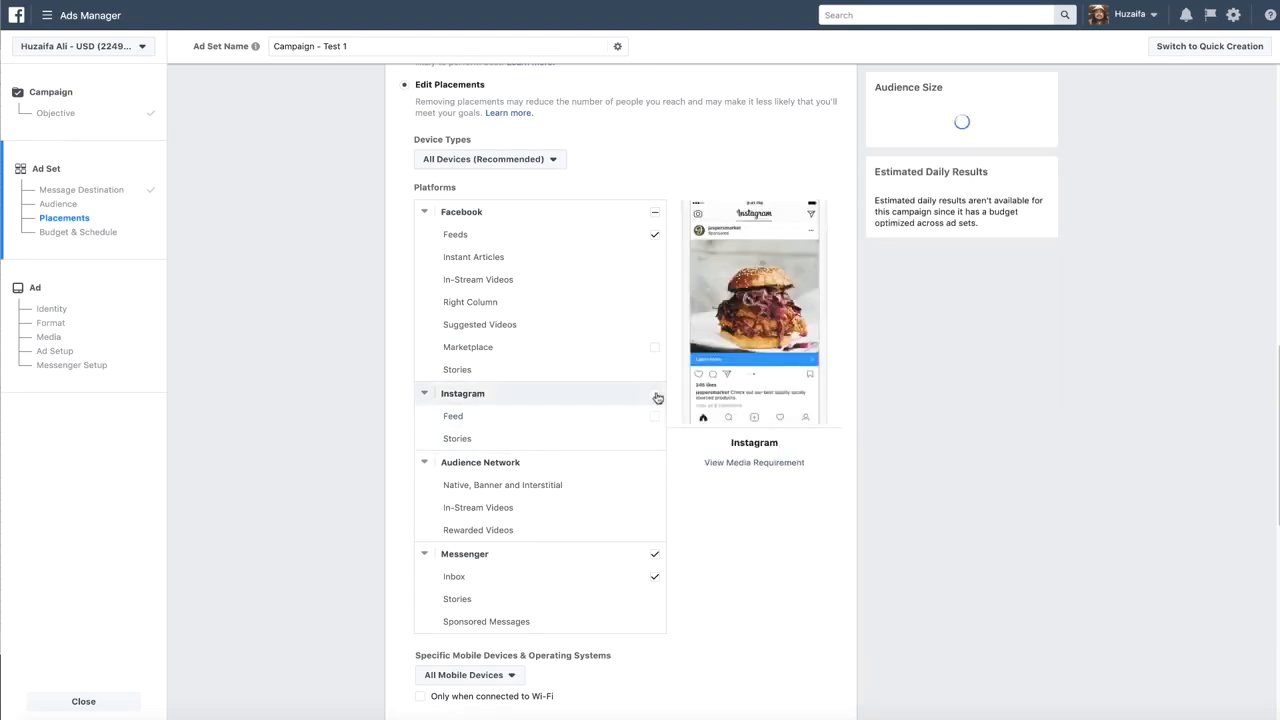
pyautogui.scroll(-1, 656, 530)
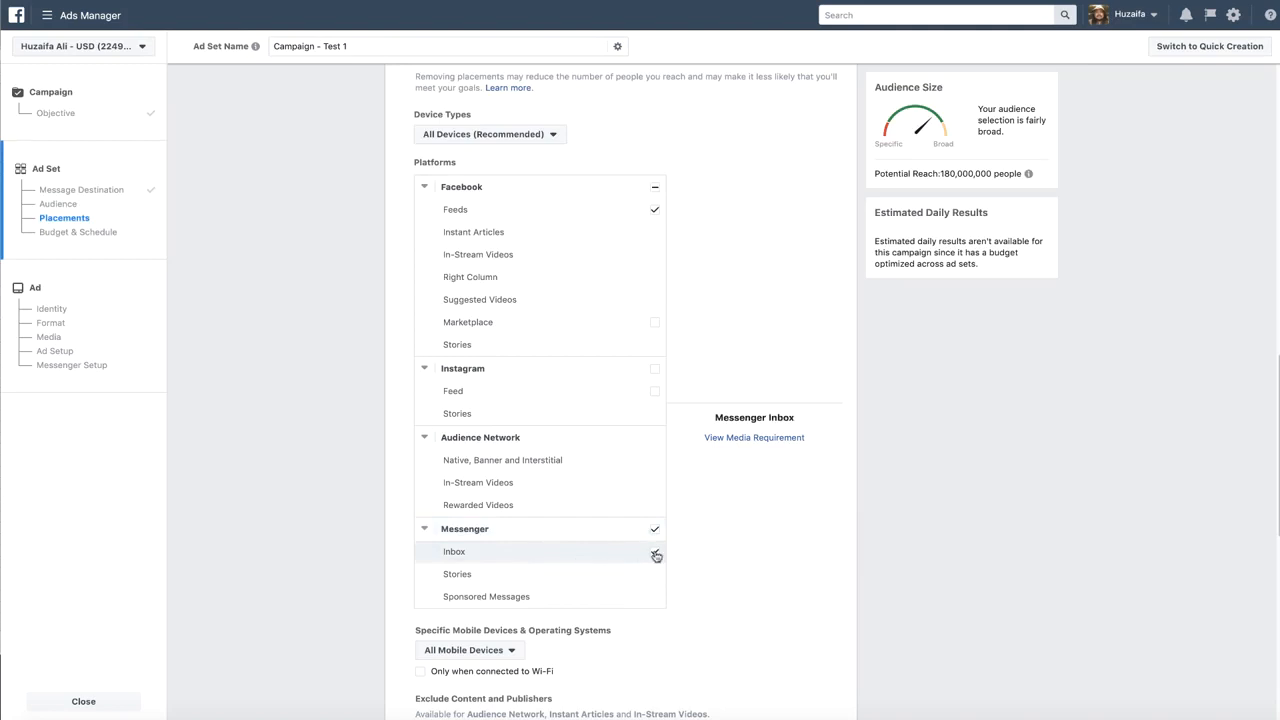
pyautogui.scroll(-3, 295, 460)
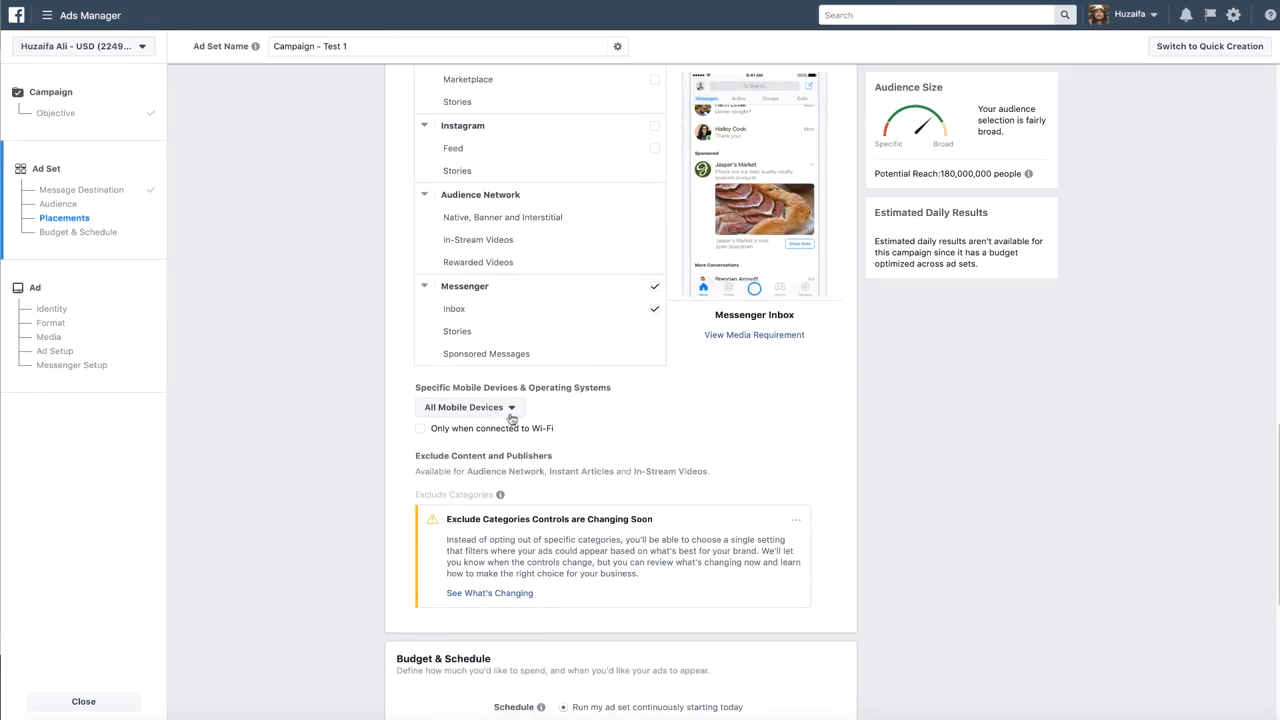
pyautogui.scroll(-5, 511, 418)
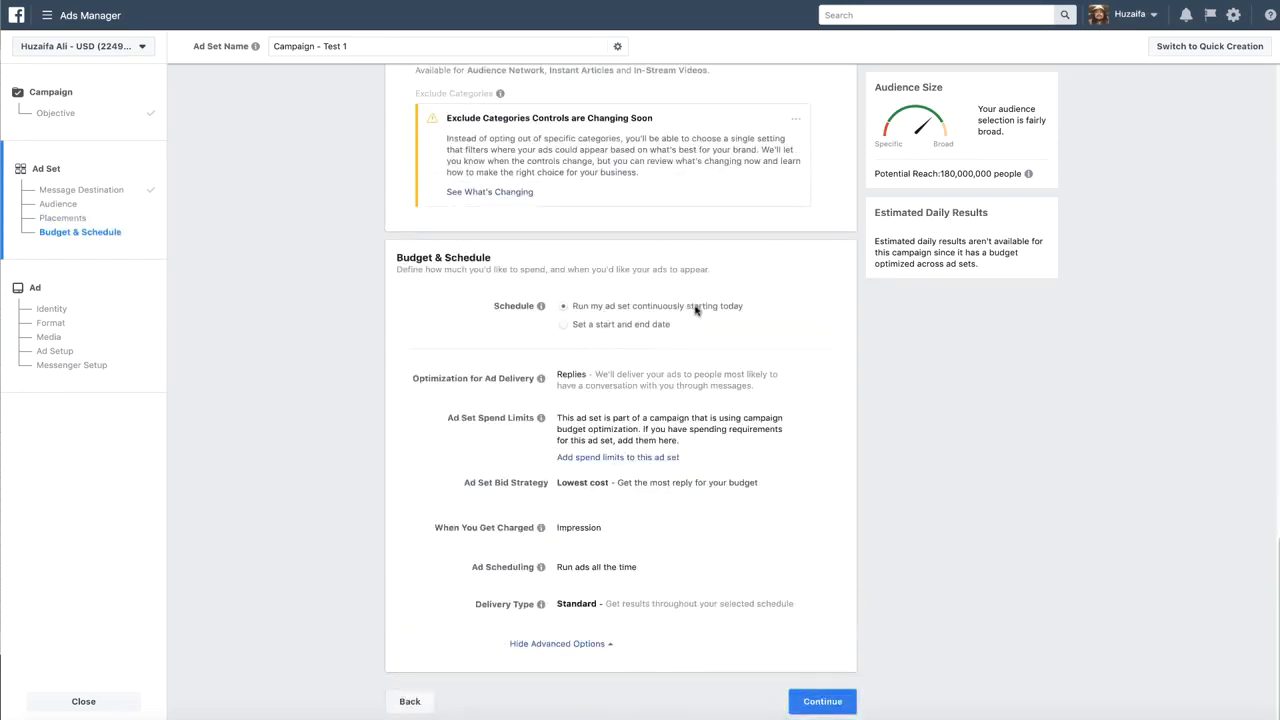
pyautogui.click(815, 700)
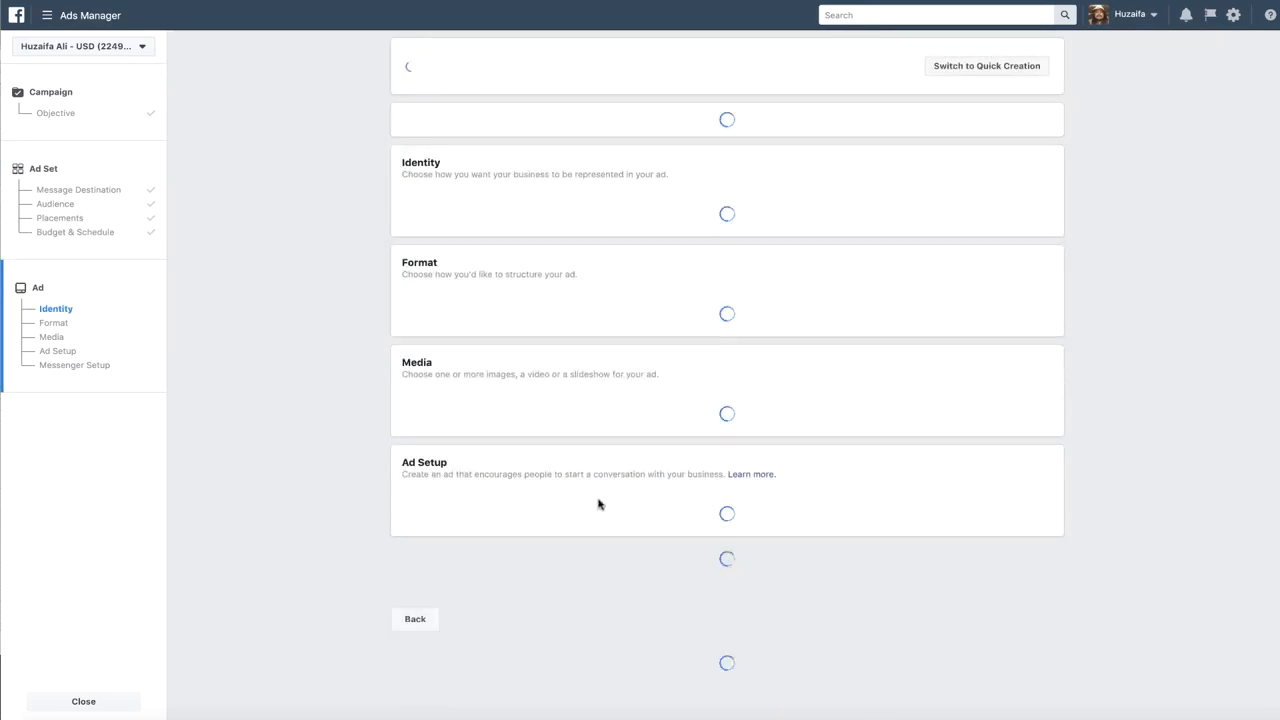
# Step: Add the free stock image of a person writing on a clipboard to the ad media and compare the Ad 1 and Ad 2 images
pyautogui.click(553, 578)
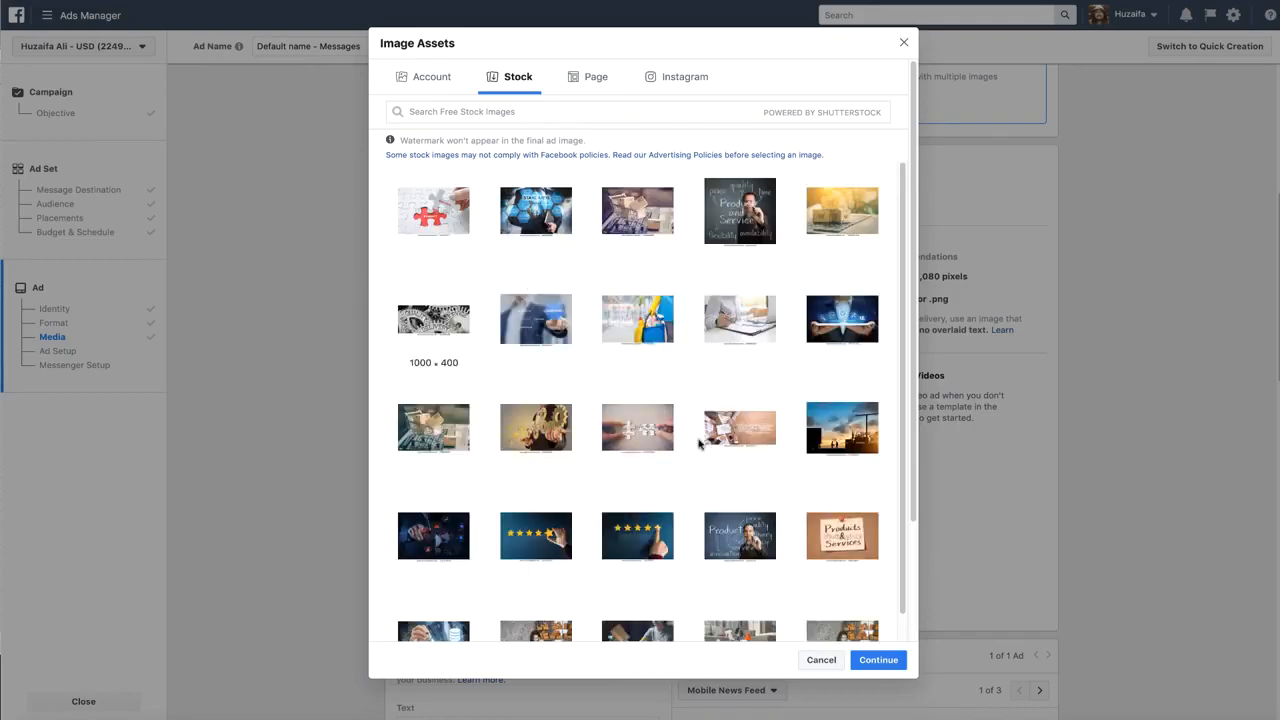
pyautogui.click(741, 327)
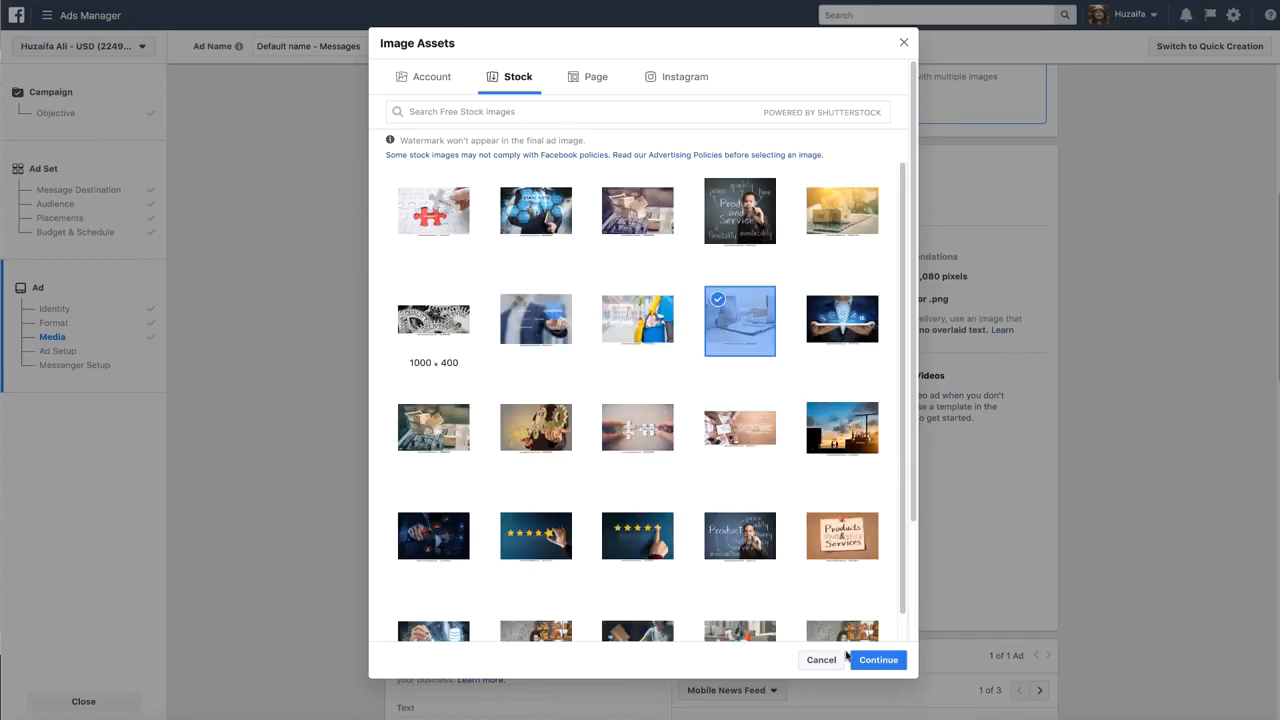
pyautogui.click(872, 660)
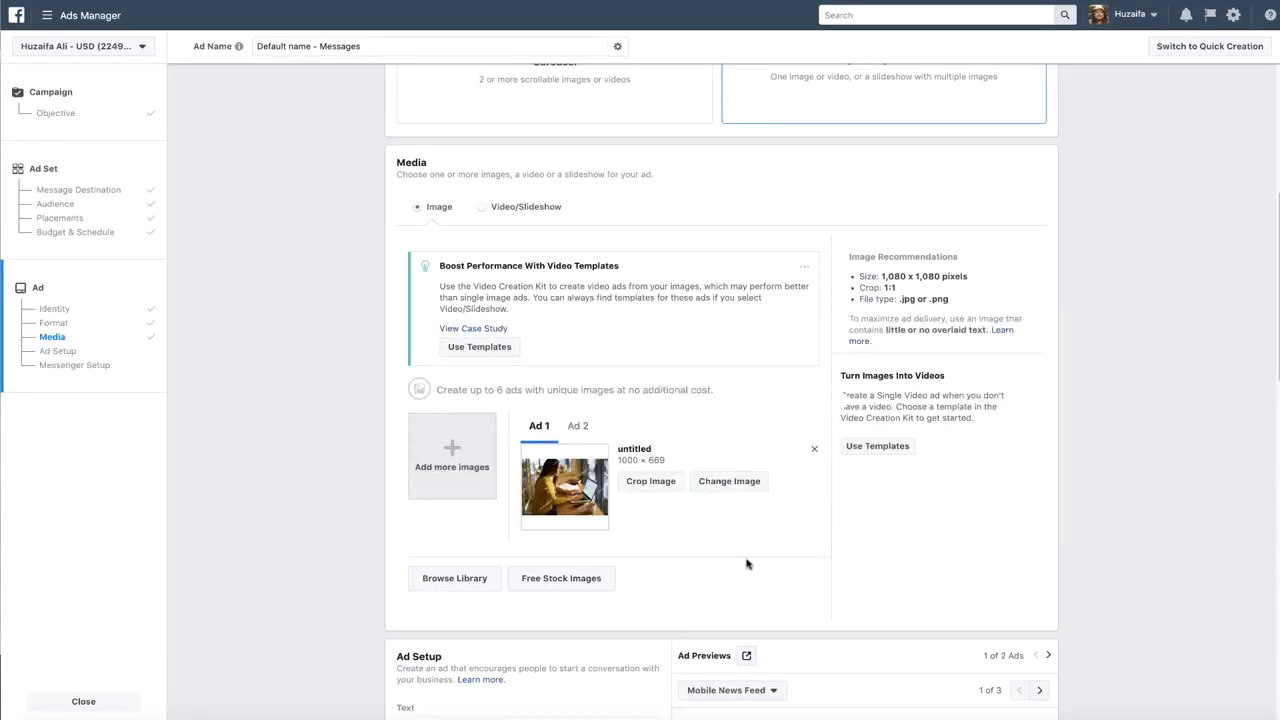
pyautogui.click(576, 431)
pyautogui.click(540, 433)
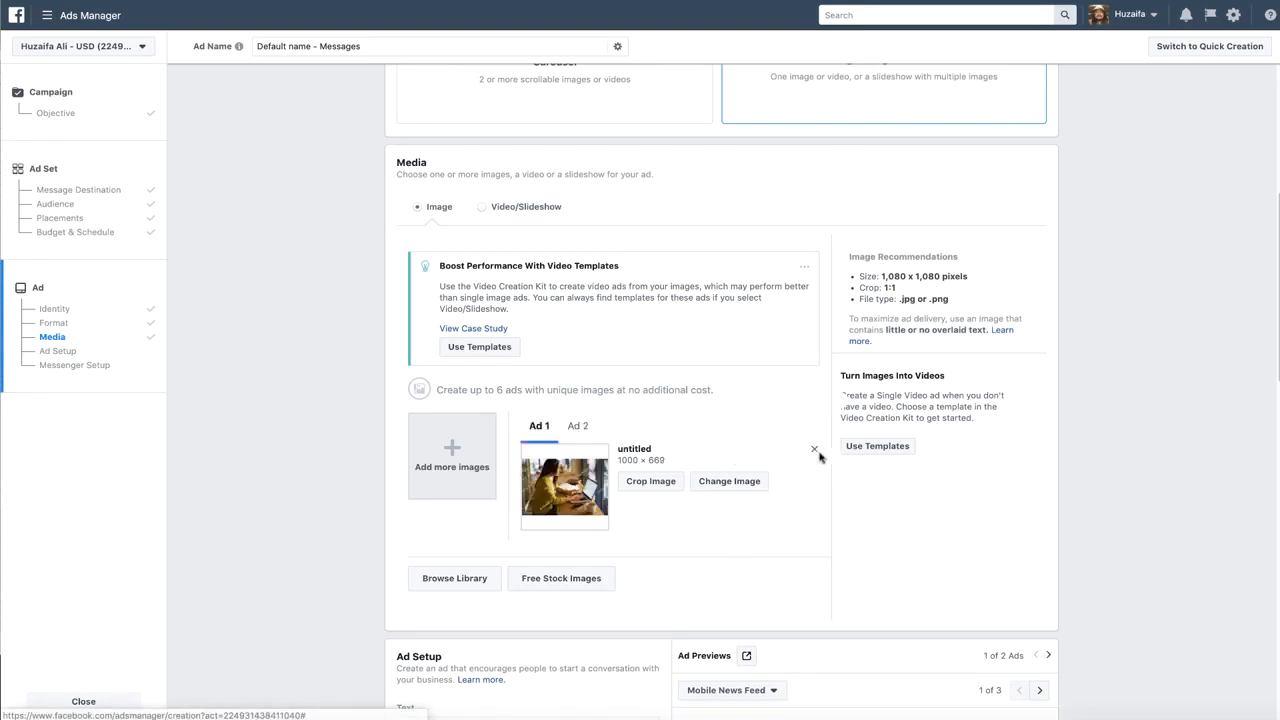
pyautogui.click(577, 435)
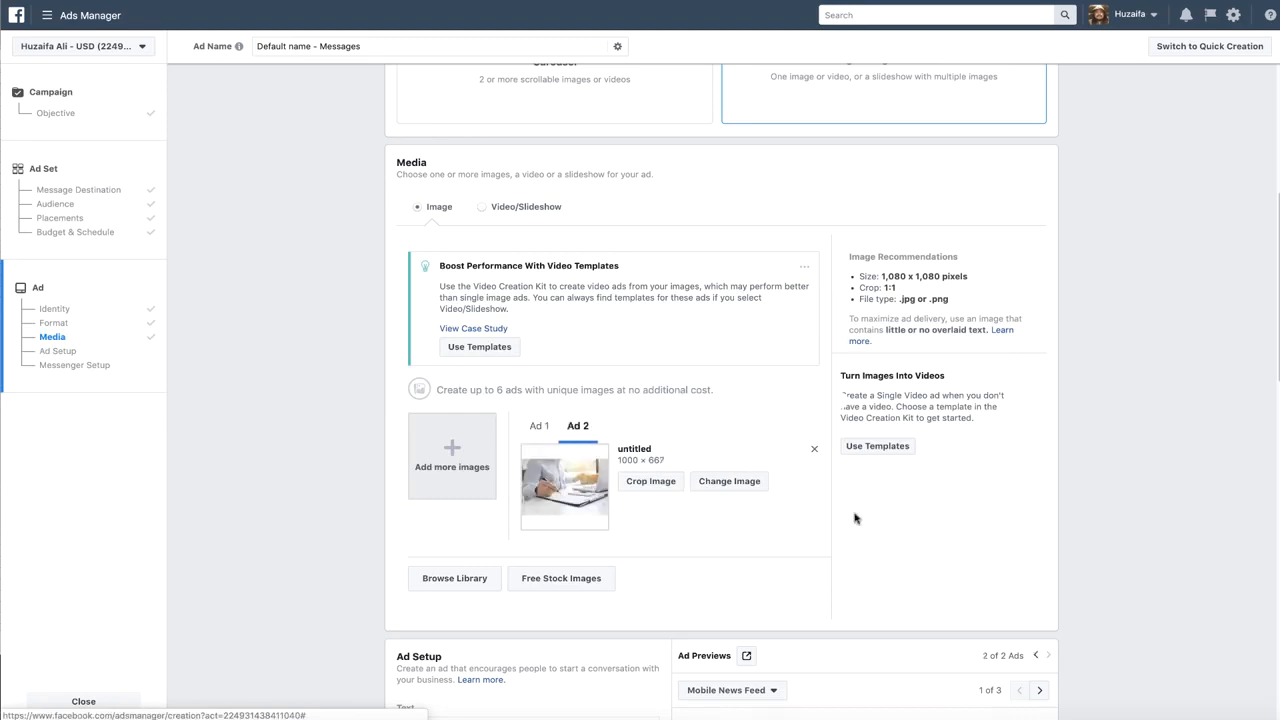
# Step: Check the ad preview against the selected Facebook Page, ad format and media sections
pyautogui.scroll(-4, 857, 519)
pyautogui.scroll(-1, 900, 400)
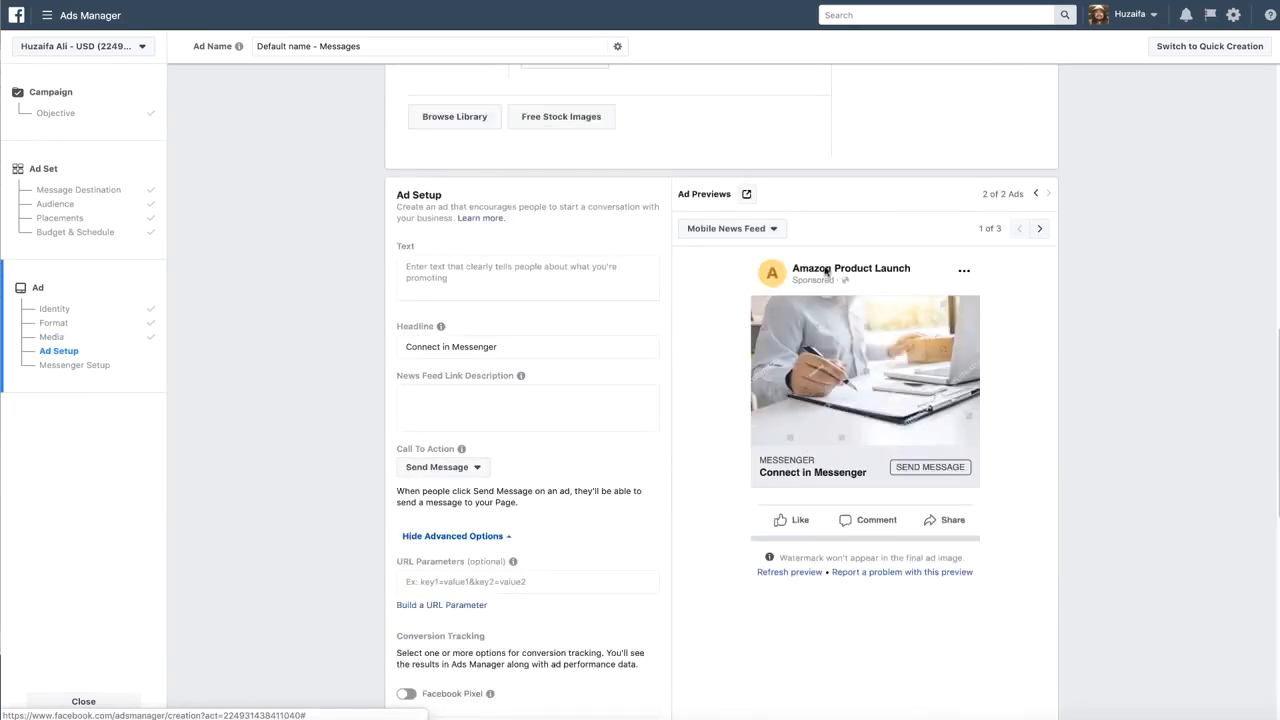
pyautogui.scroll(15, 309, 185)
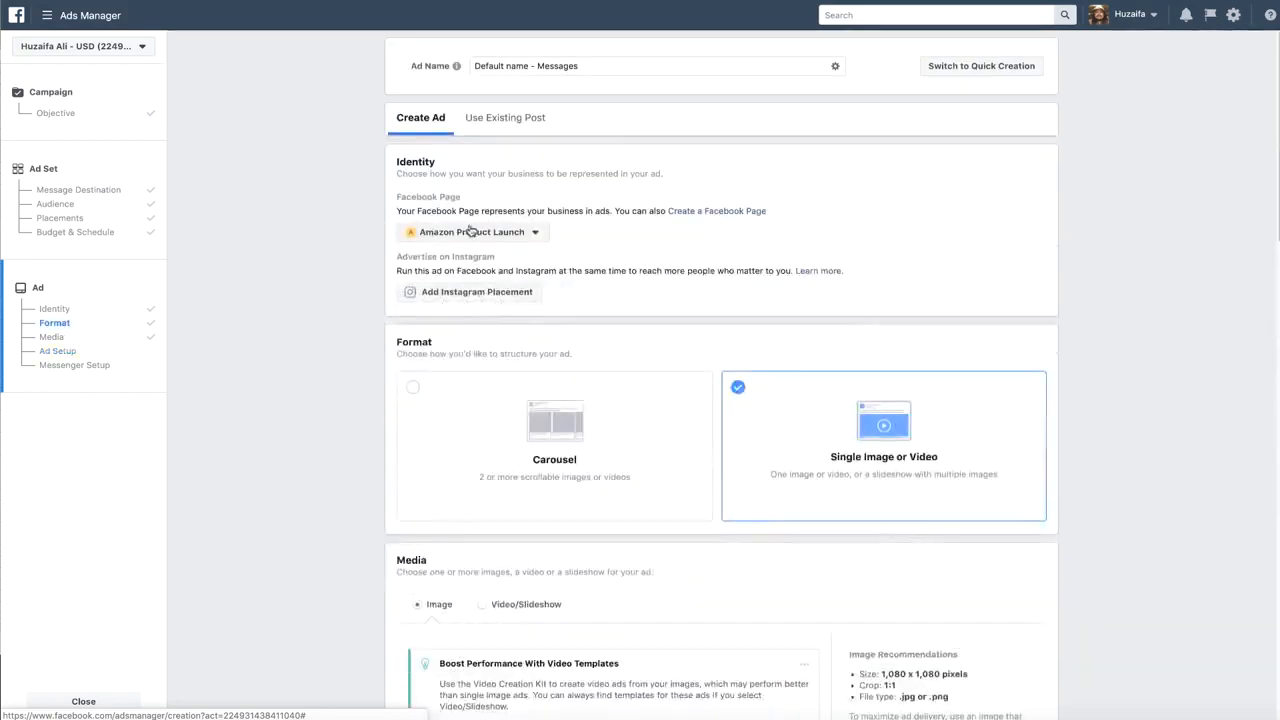
pyautogui.moveTo(448, 208); pyautogui.dragTo(548, 211)
pyautogui.click(345, 258)
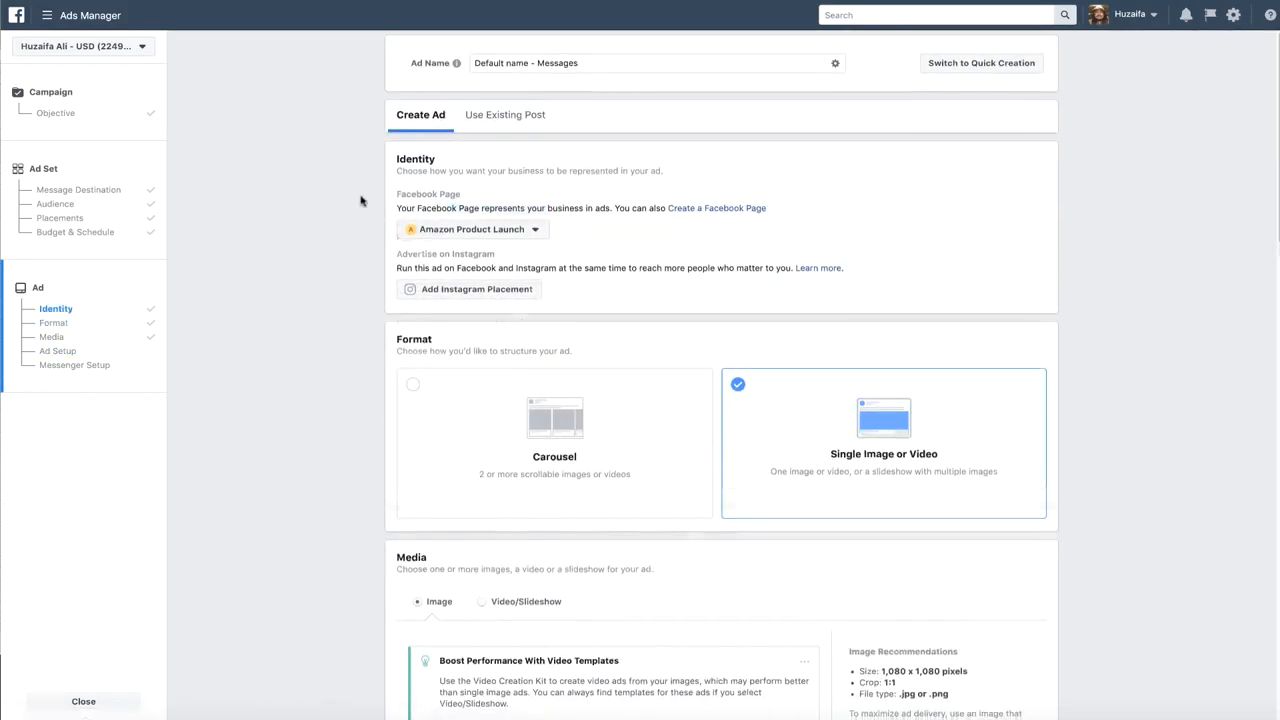
pyautogui.scroll(-3, 331, 234)
pyautogui.scroll(3, 351, 191)
pyautogui.scroll(-10, 349, 199)
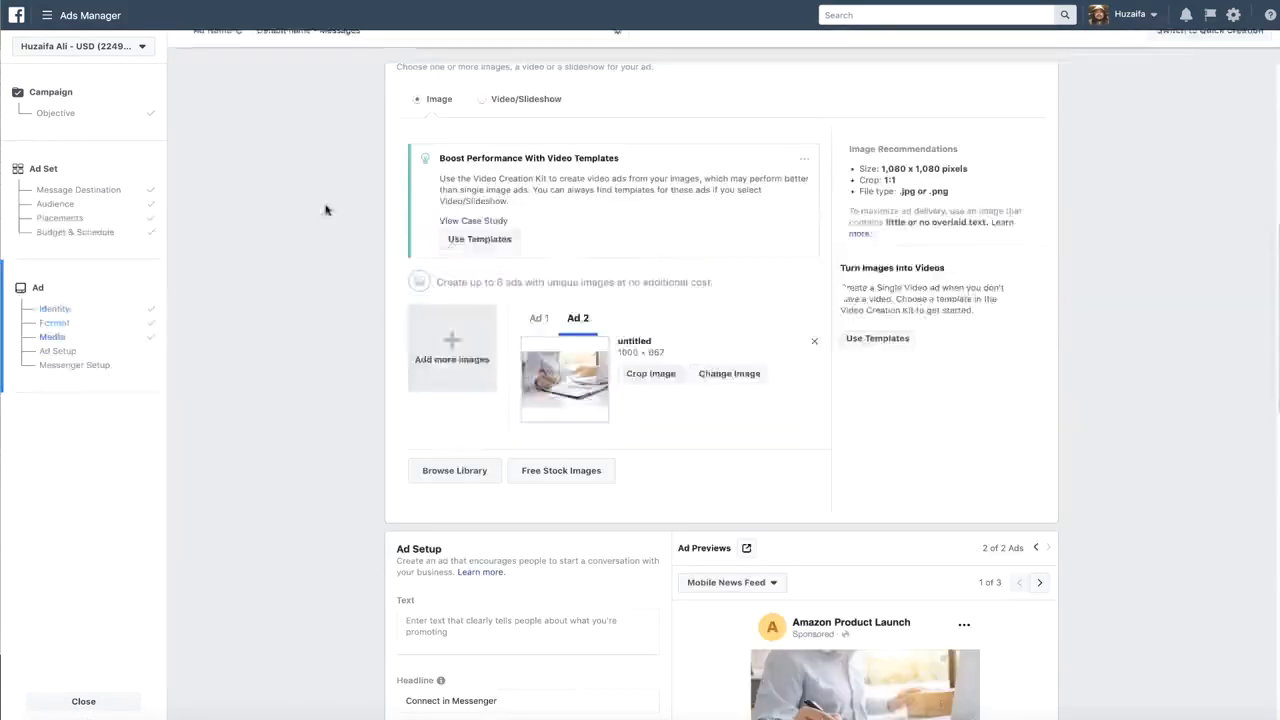
# Step: Enter the ad text "As part of our Amazon Launch Campaign, we are giving away 50 units of this Griddle for FREE!"
pyautogui.click(400, 310)
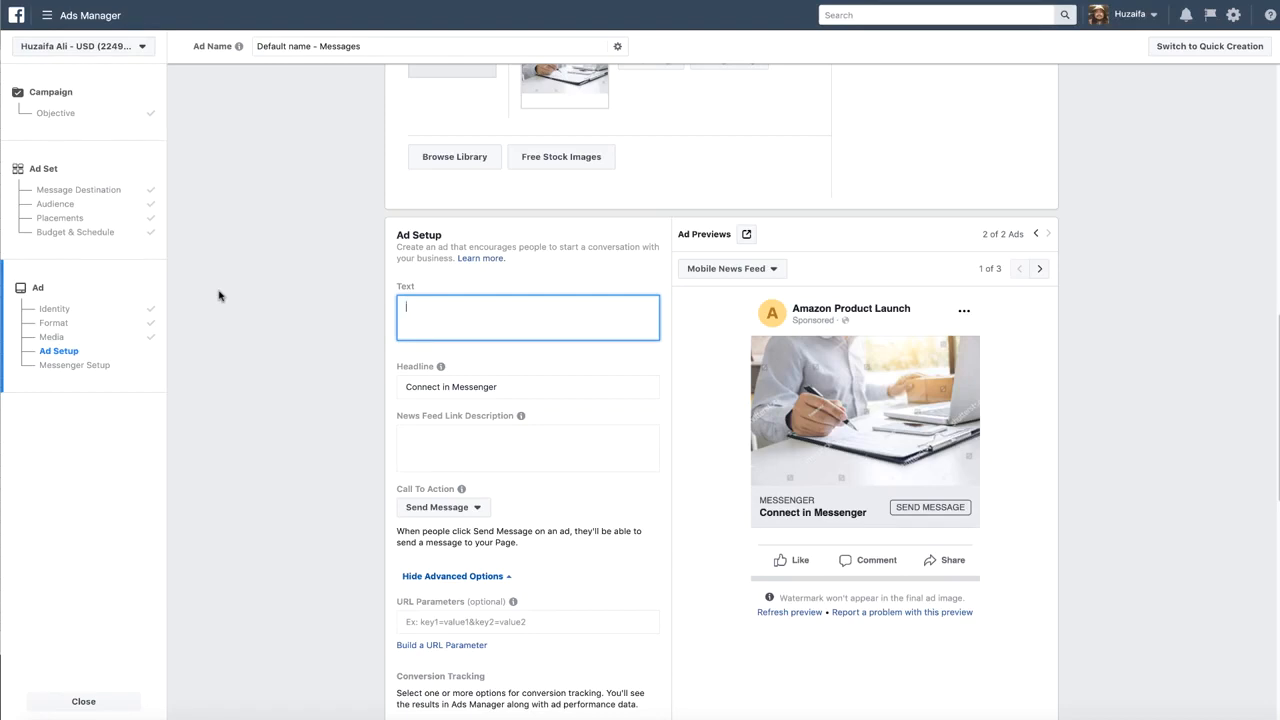
pyautogui.write('As part of our')
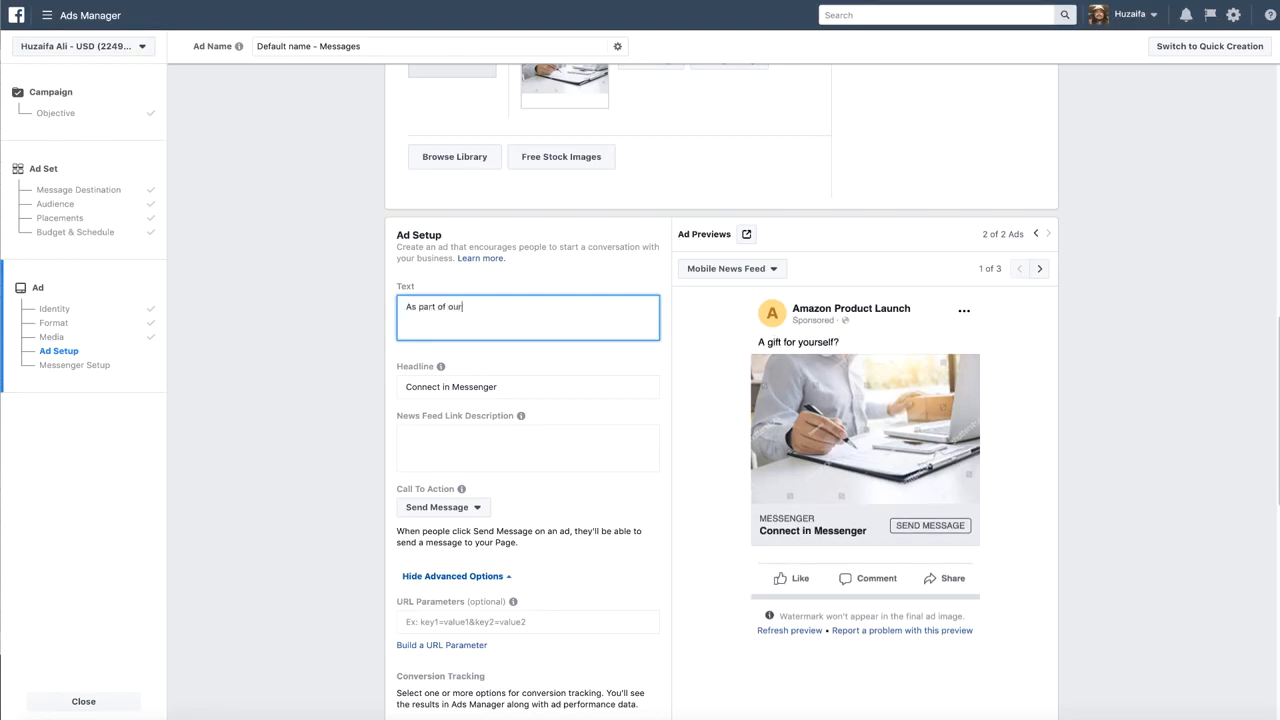
pyautogui.write(' Amazon C')
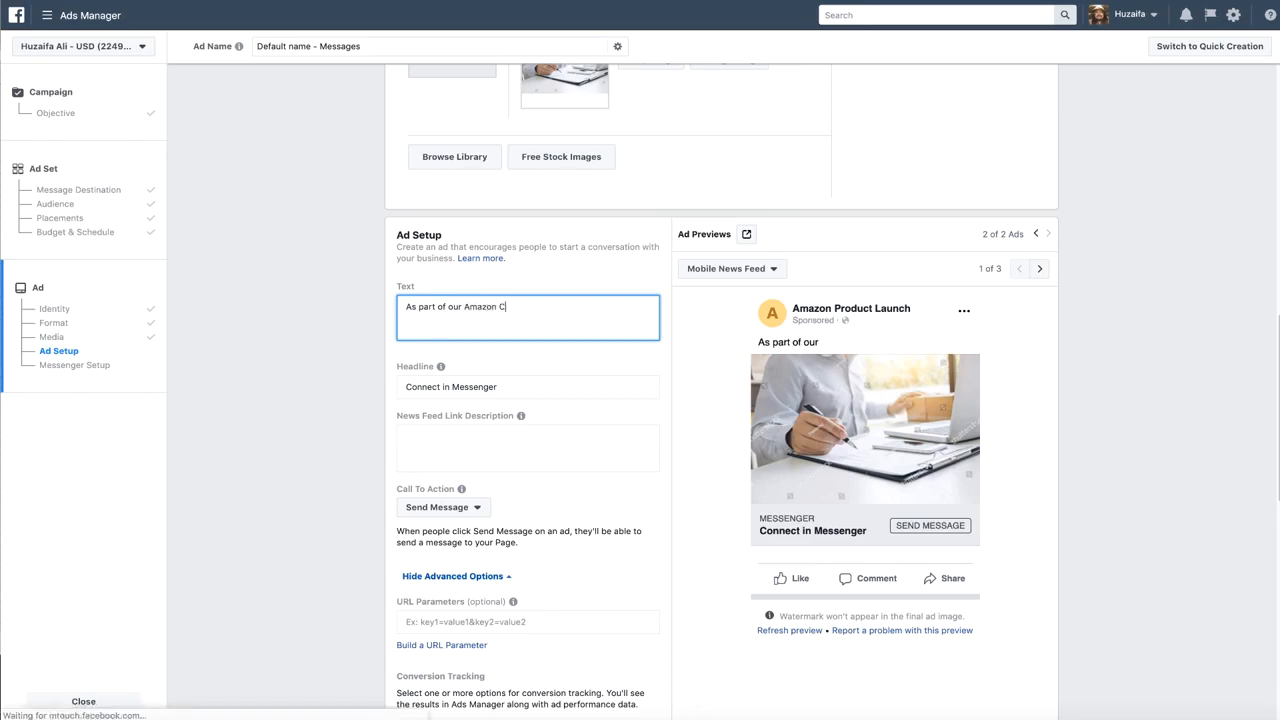
pyautogui.press('BackSpace')
pyautogui.press('BackSpace')
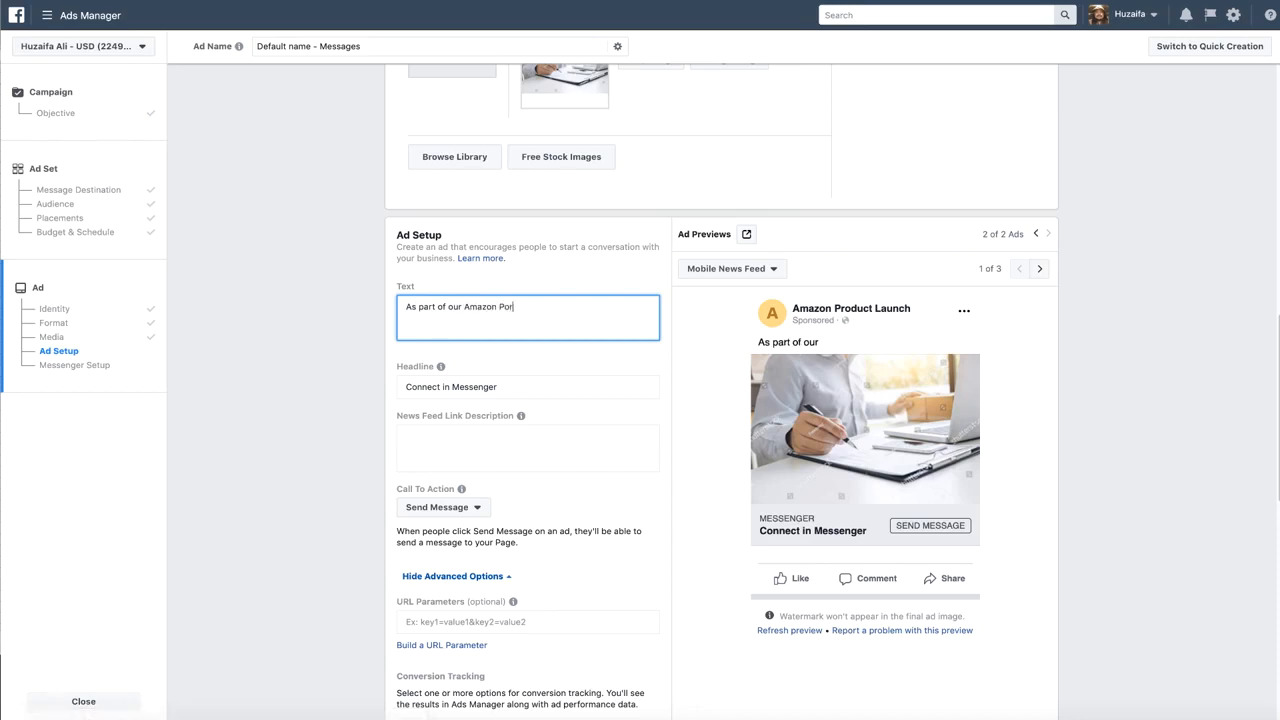
pyautogui.press('BackSpace')
pyautogui.press('BackSpace')
pyautogui.write('mpai')
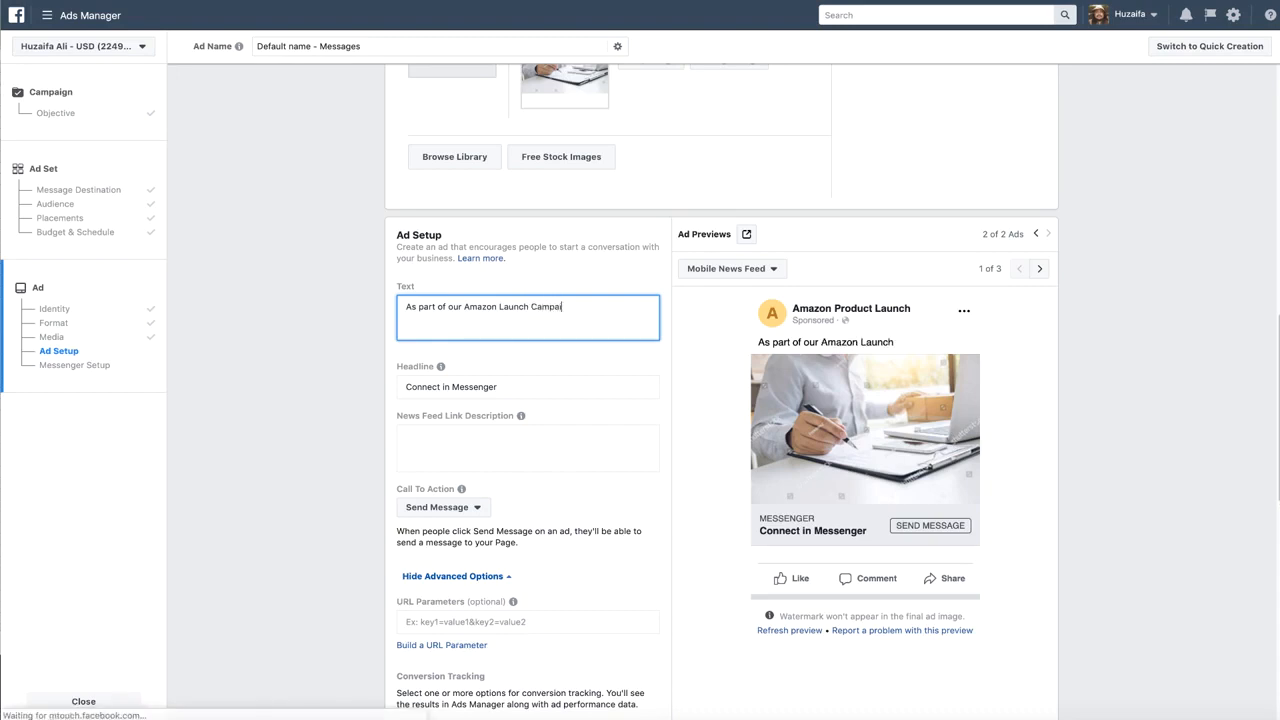
pyautogui.write('gn, we are offering')
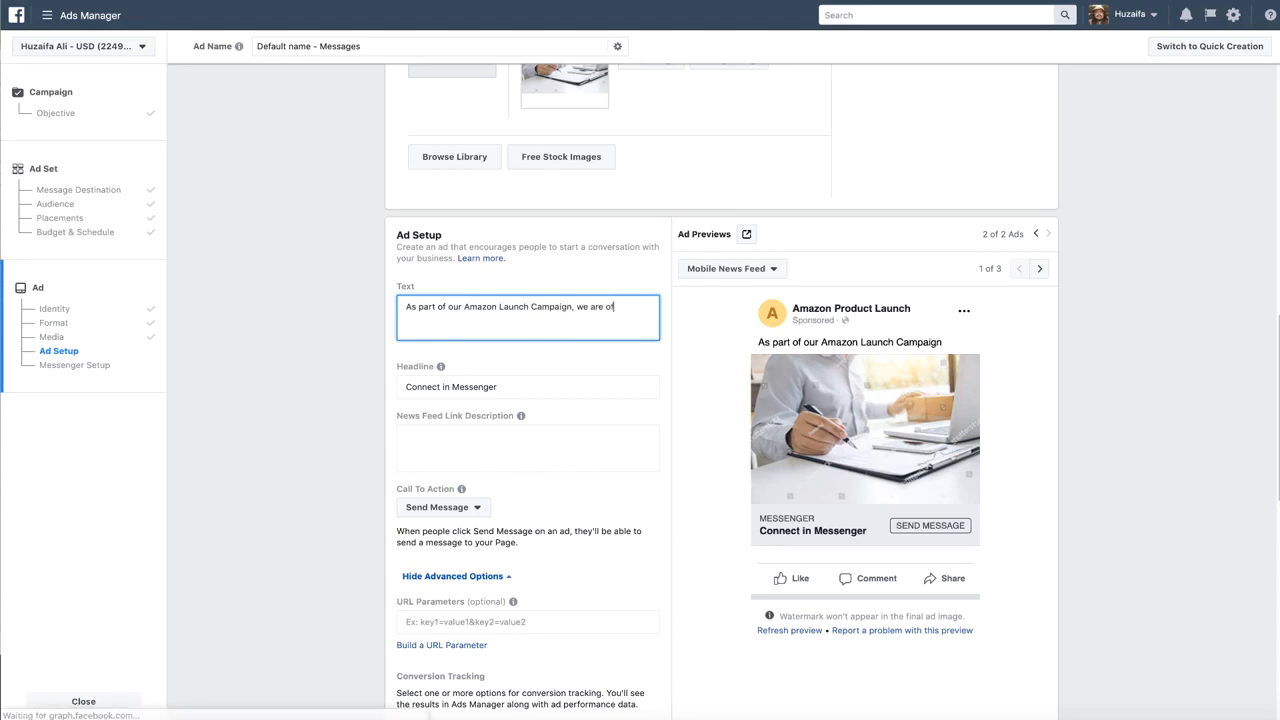
pyautogui.press('BackSpace')
pyautogui.press('BackSpace')
pyautogui.press('BackSpace')
pyautogui.press('BackSpace')
pyautogui.press('BackSpace')
pyautogui.press('BackSpace')
pyautogui.press('BackSpace')
pyautogui.press('BackSpace')
pyautogui.write('giv')
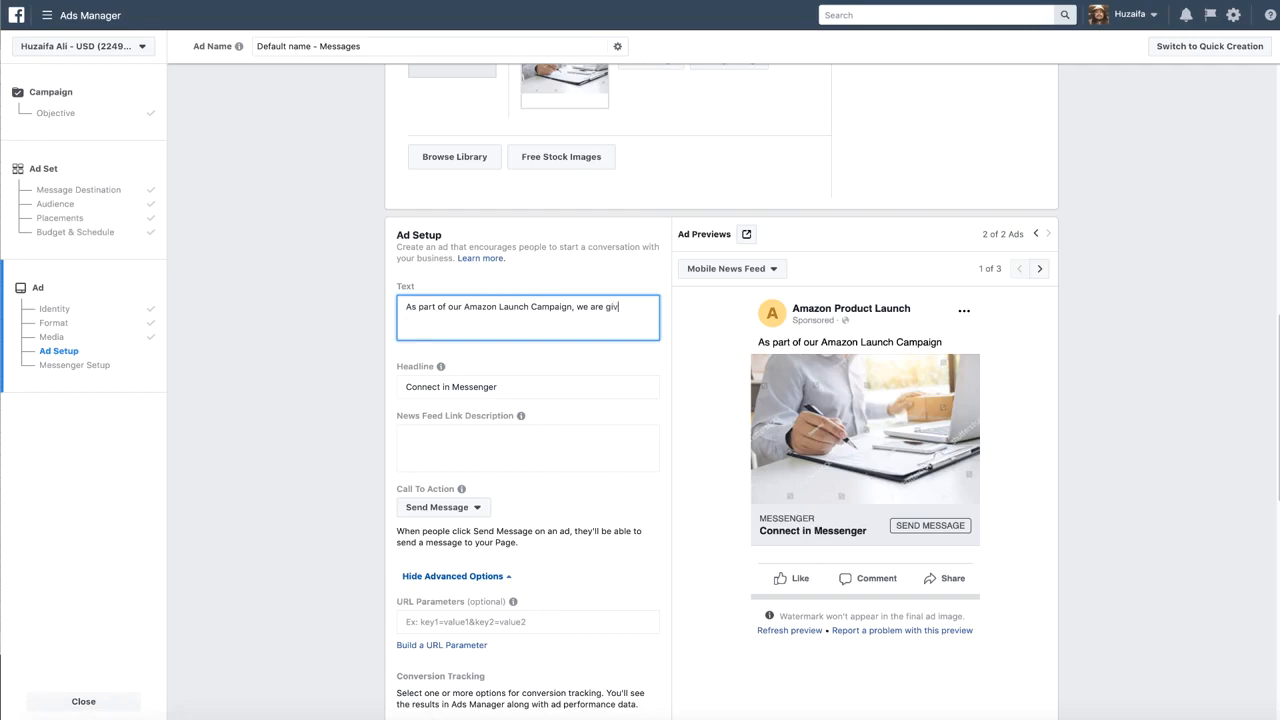
pyautogui.write('ein')
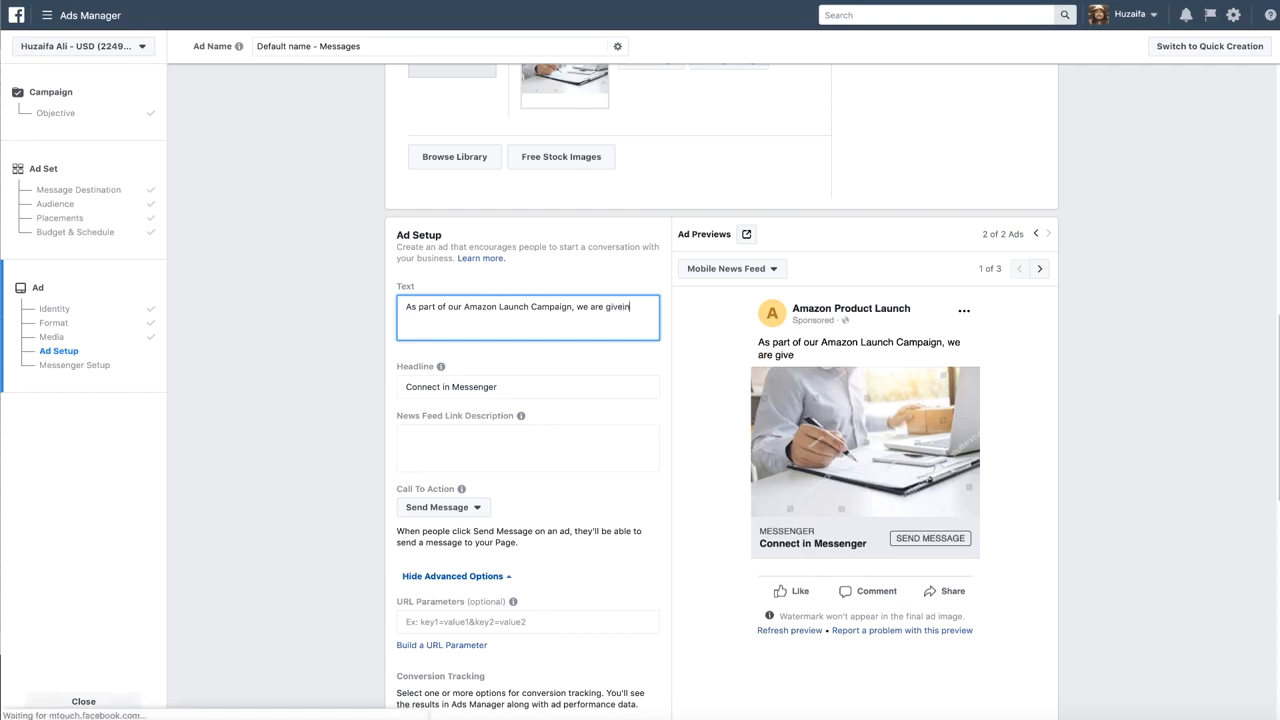
pyautogui.press('BackSpace')
pyautogui.press('BackSpace')
pyautogui.press('BackSpace')
pyautogui.write('ing away ')
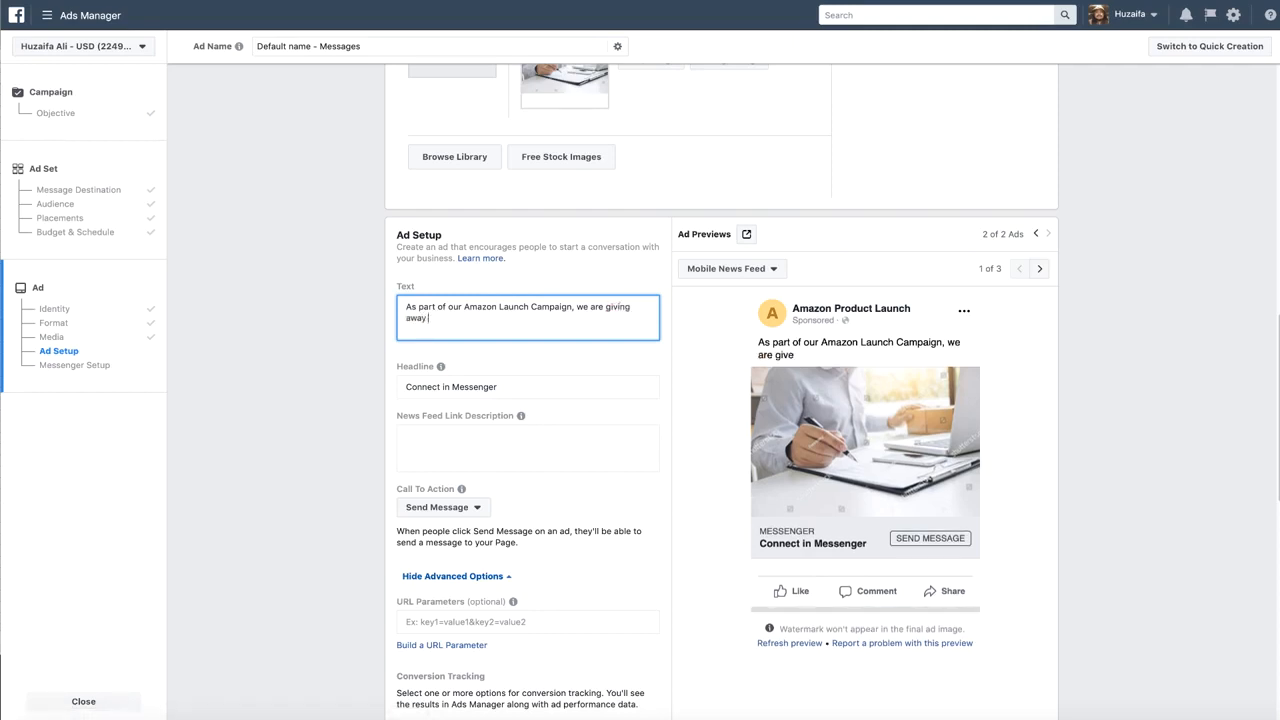
pyautogui.write('50 units')
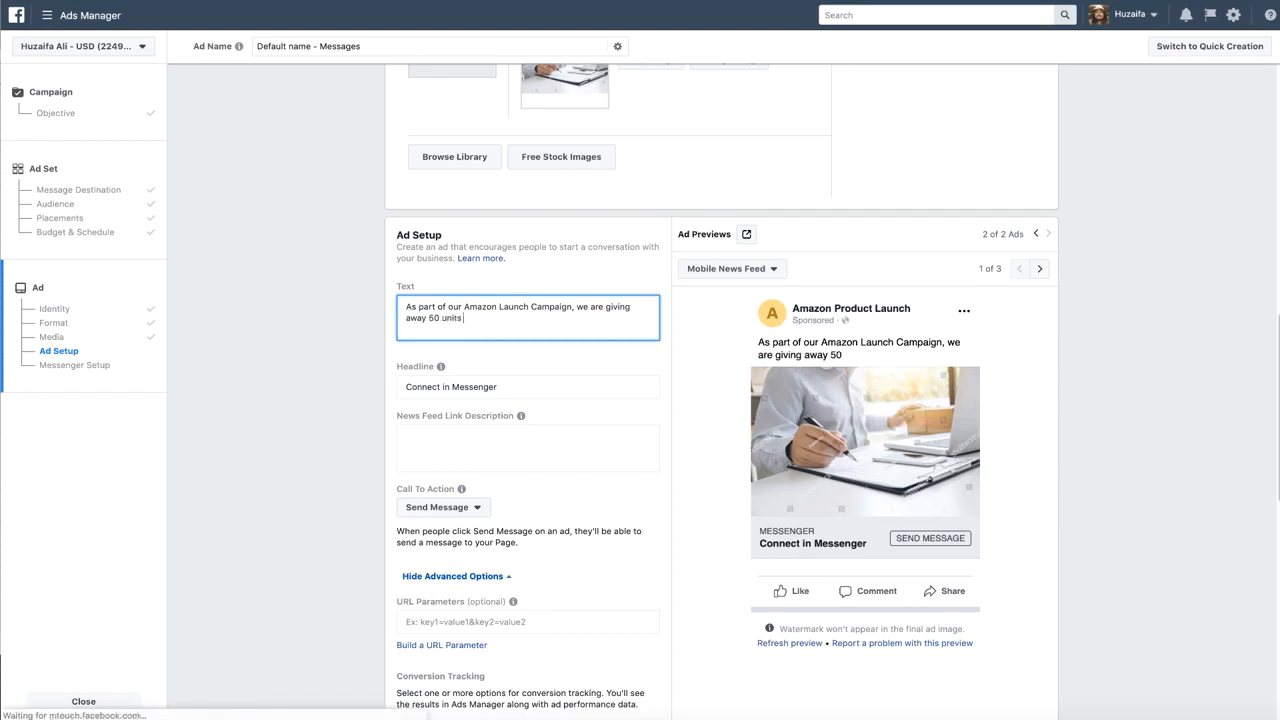
pyautogui.write(' of ')
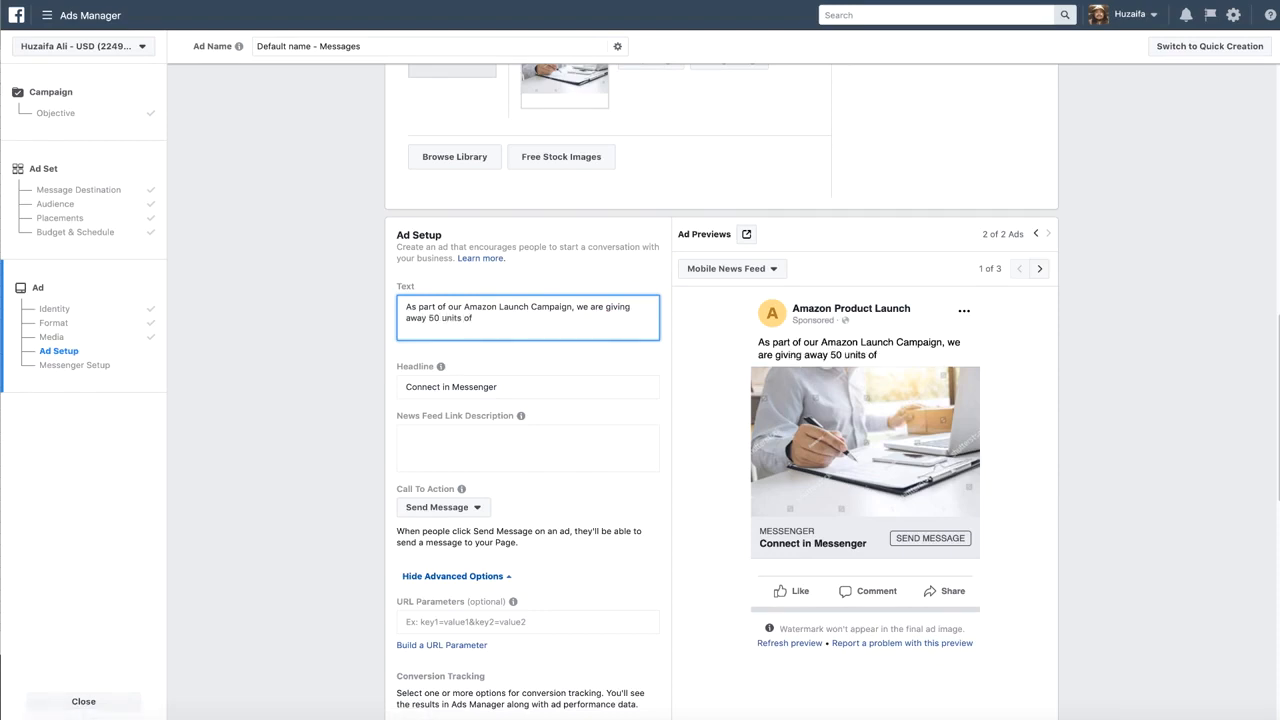
pyautogui.write('Grid')
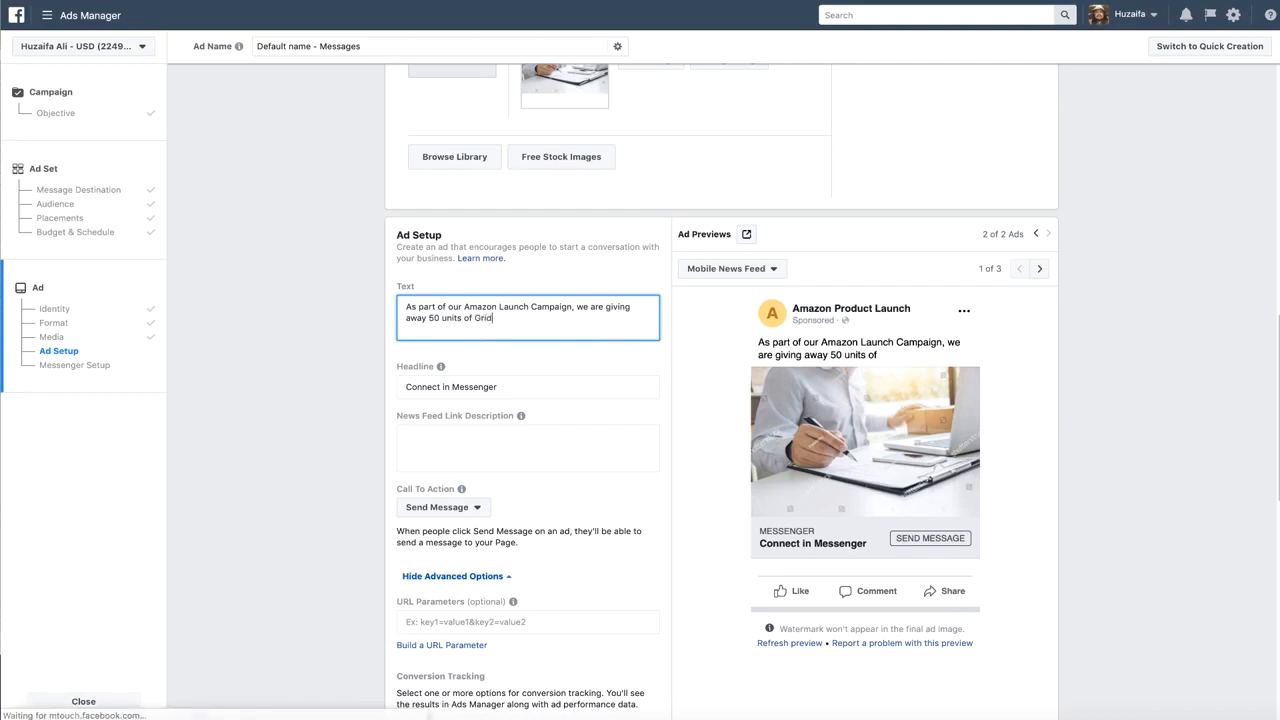
pyautogui.press('BackSpace')
pyautogui.press('BackSpace')
pyautogui.press('BackSpace')
pyautogui.press('BackSpace')
pyautogui.write('this Gr')
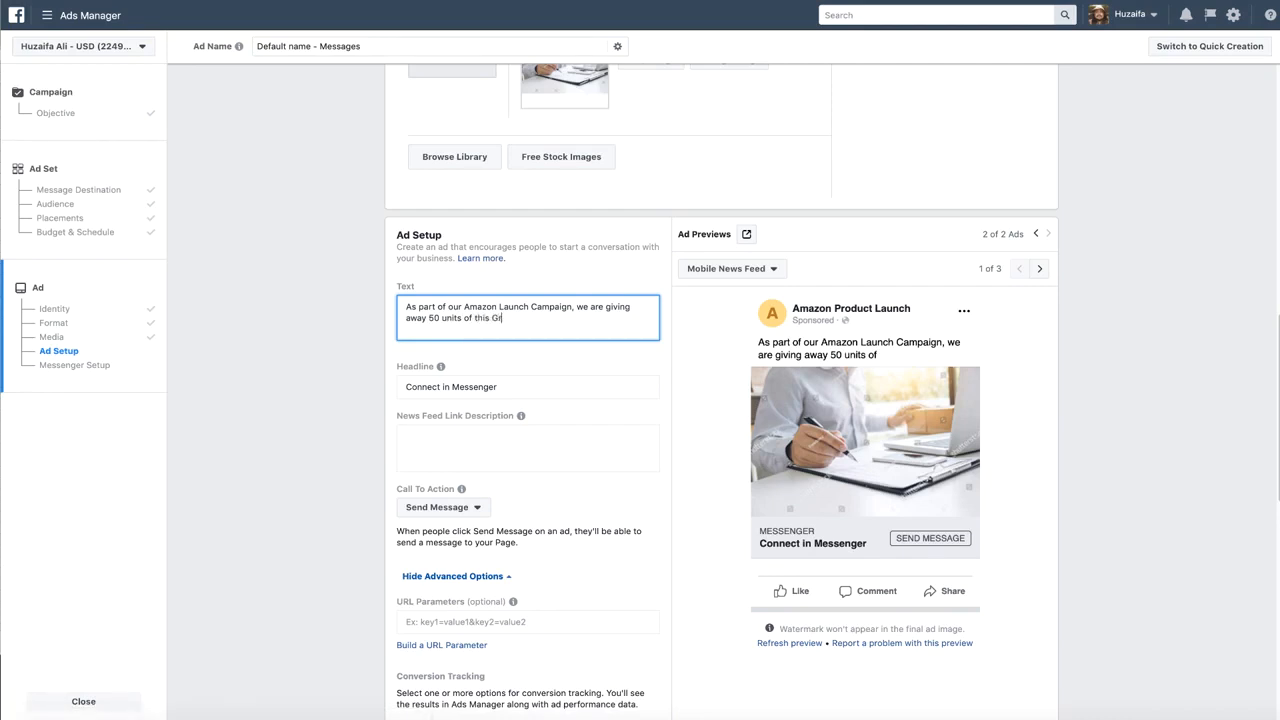
pyautogui.write('iddle for FREE!')
pyautogui.click(235, 303)
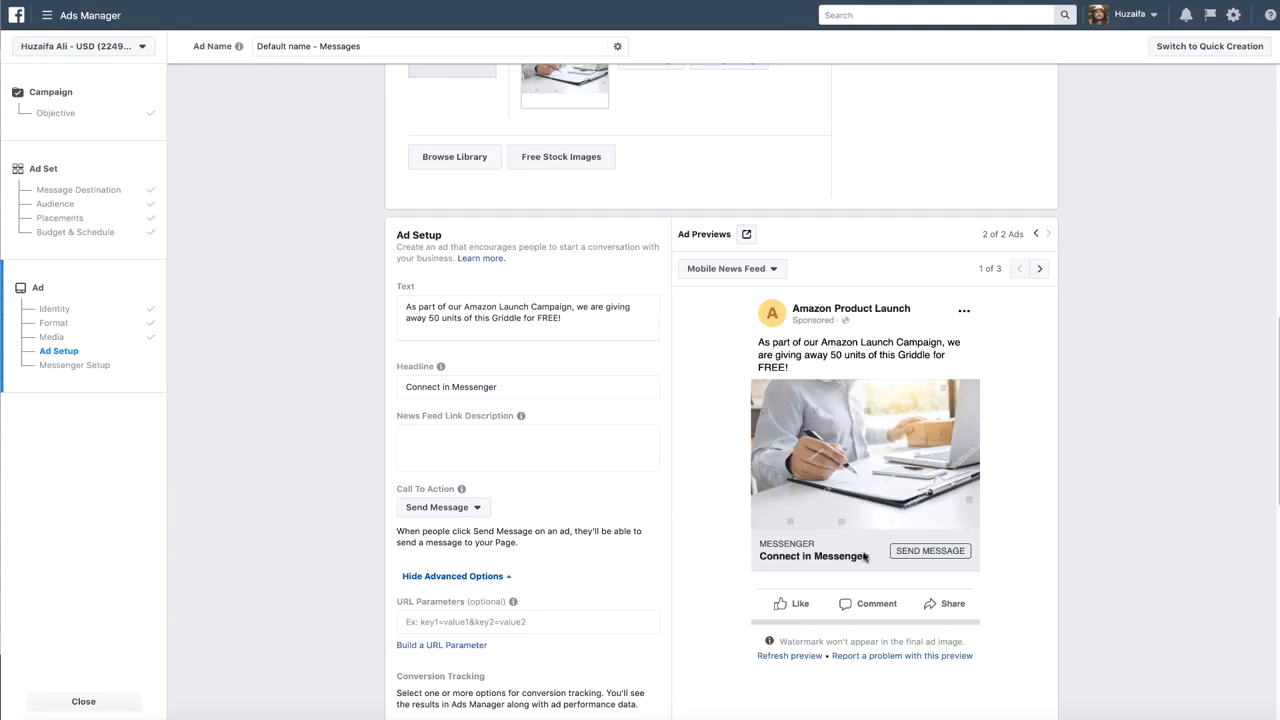
# Step: Replace the ad headline with "Order in Messenger Now!"
pyautogui.scroll(-1, 400, 437)
pyautogui.click(531, 323)
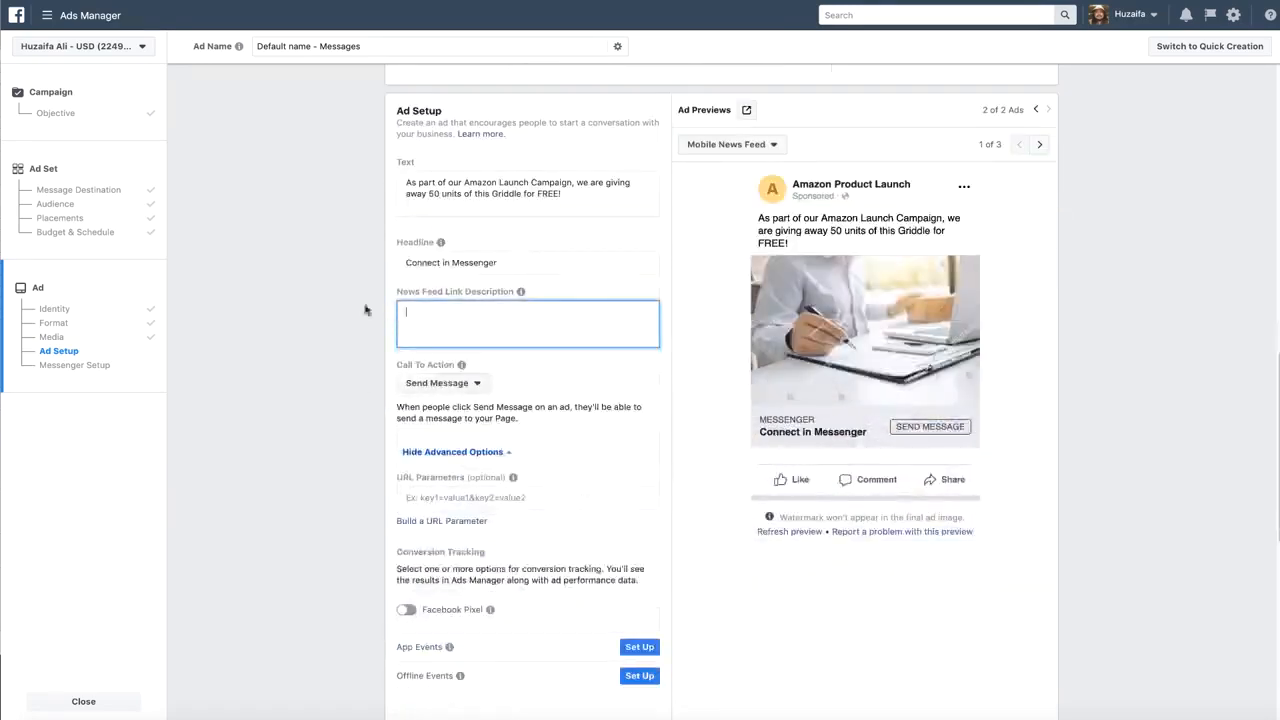
pyautogui.click(532, 262)
pyautogui.hotkey('ctrl', 'a')
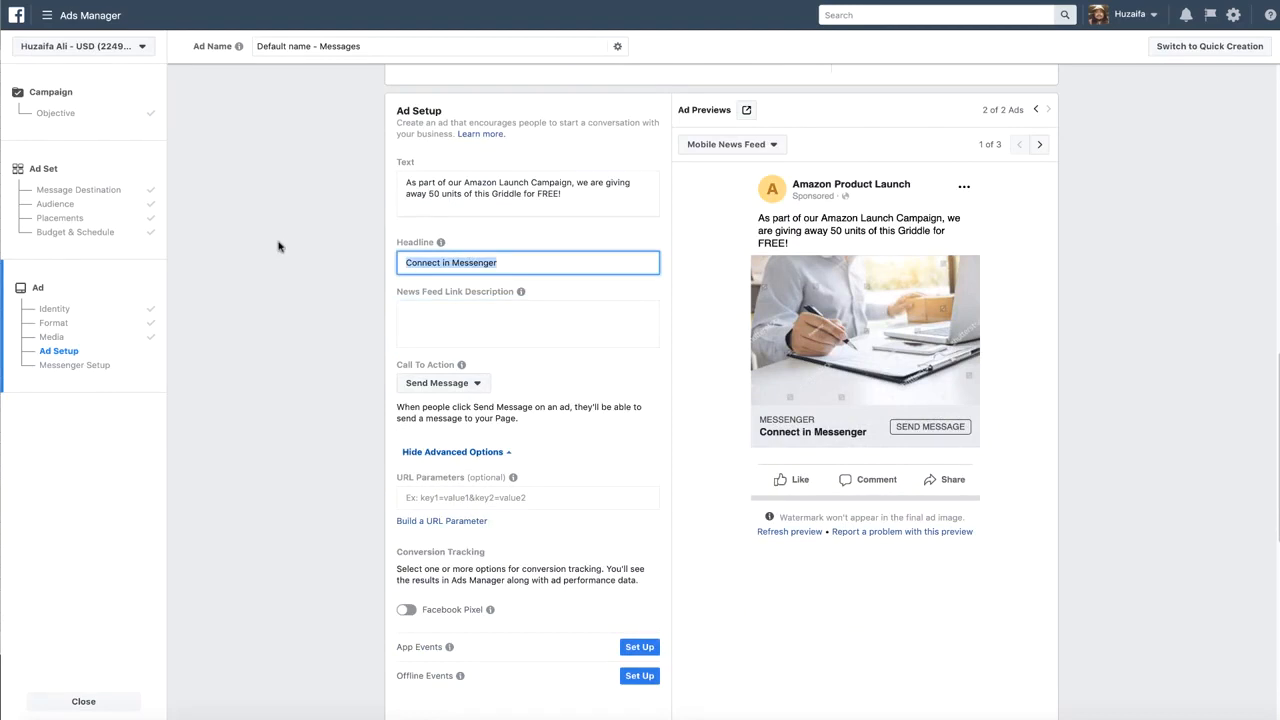
pyautogui.write('Orde')
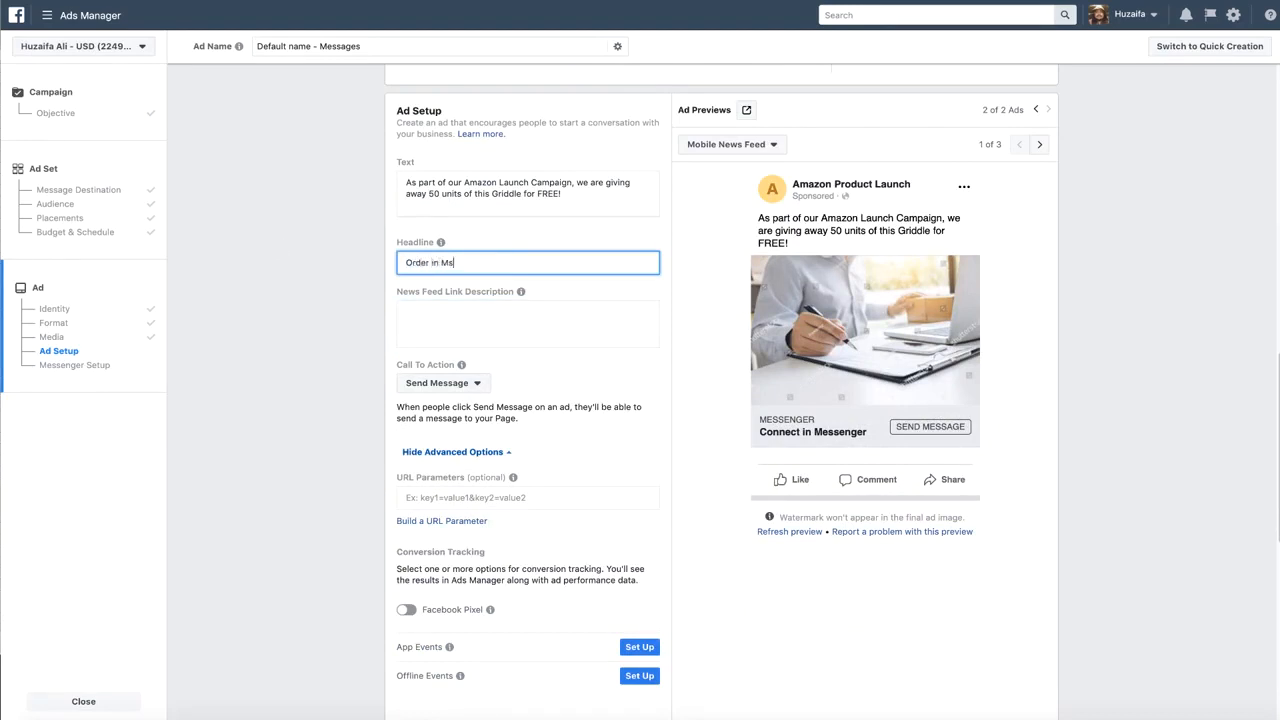
pyautogui.write('r in Messanger Now!')
pyautogui.click(240, 277)
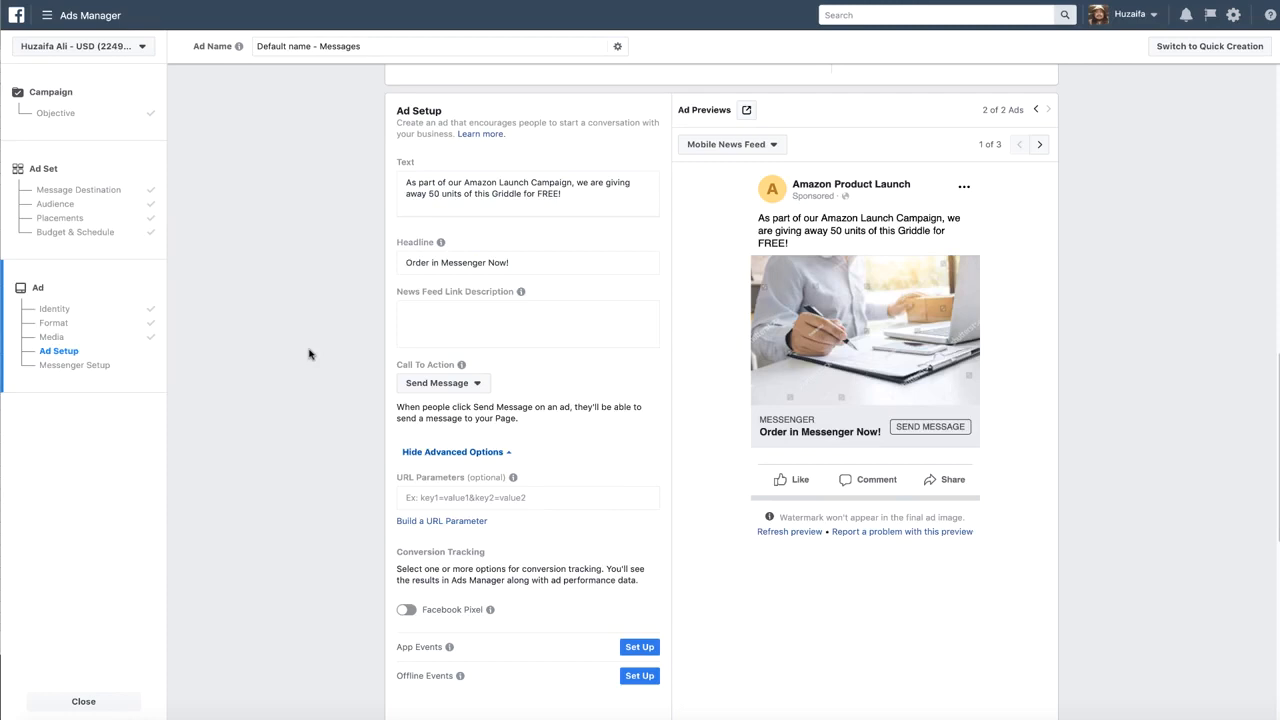
# Step: Keep the bot's "Get Started" screen as the Messenger setup and confirm the ad
pyautogui.scroll(-3, 309, 353)
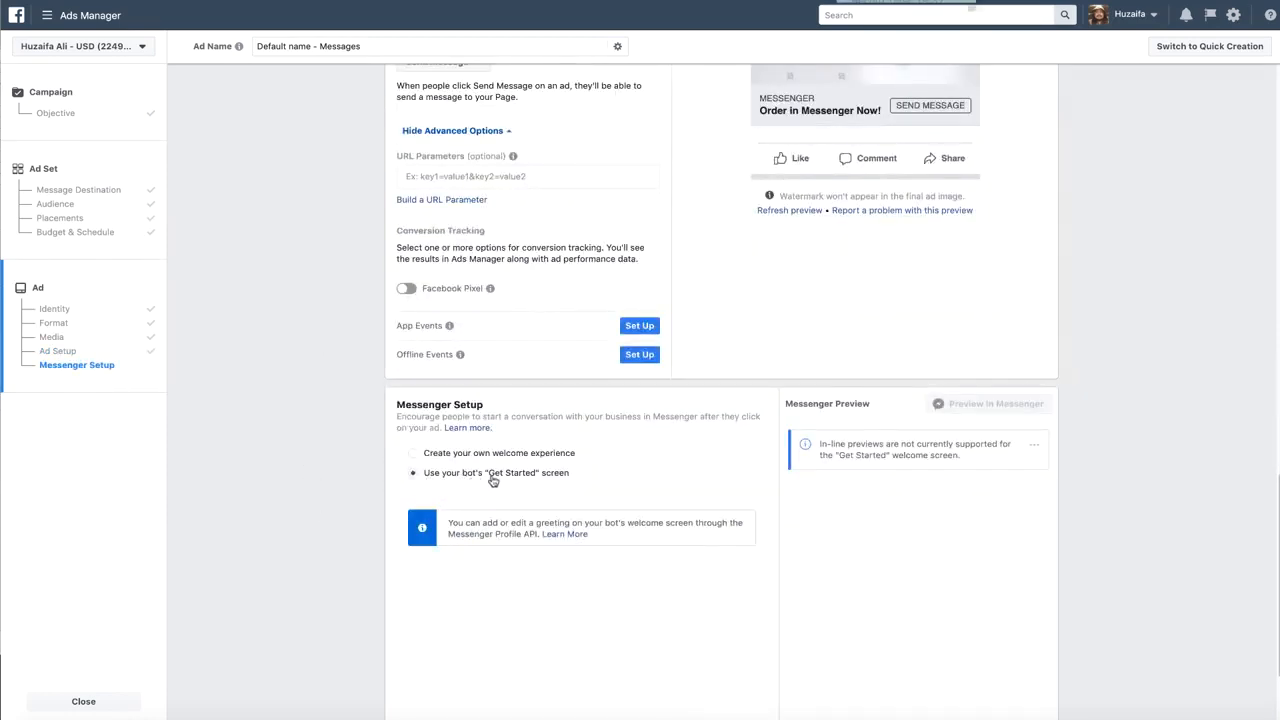
pyautogui.scroll(-2, 309, 410)
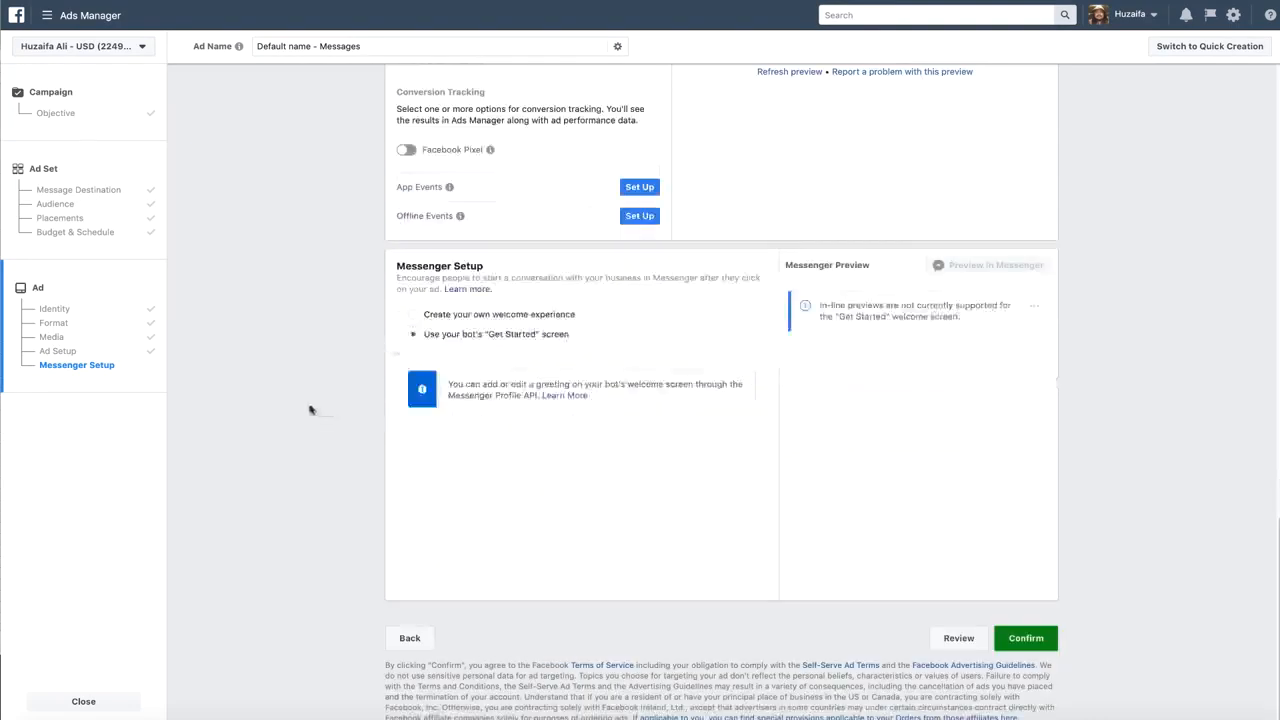
pyautogui.click(1010, 646)
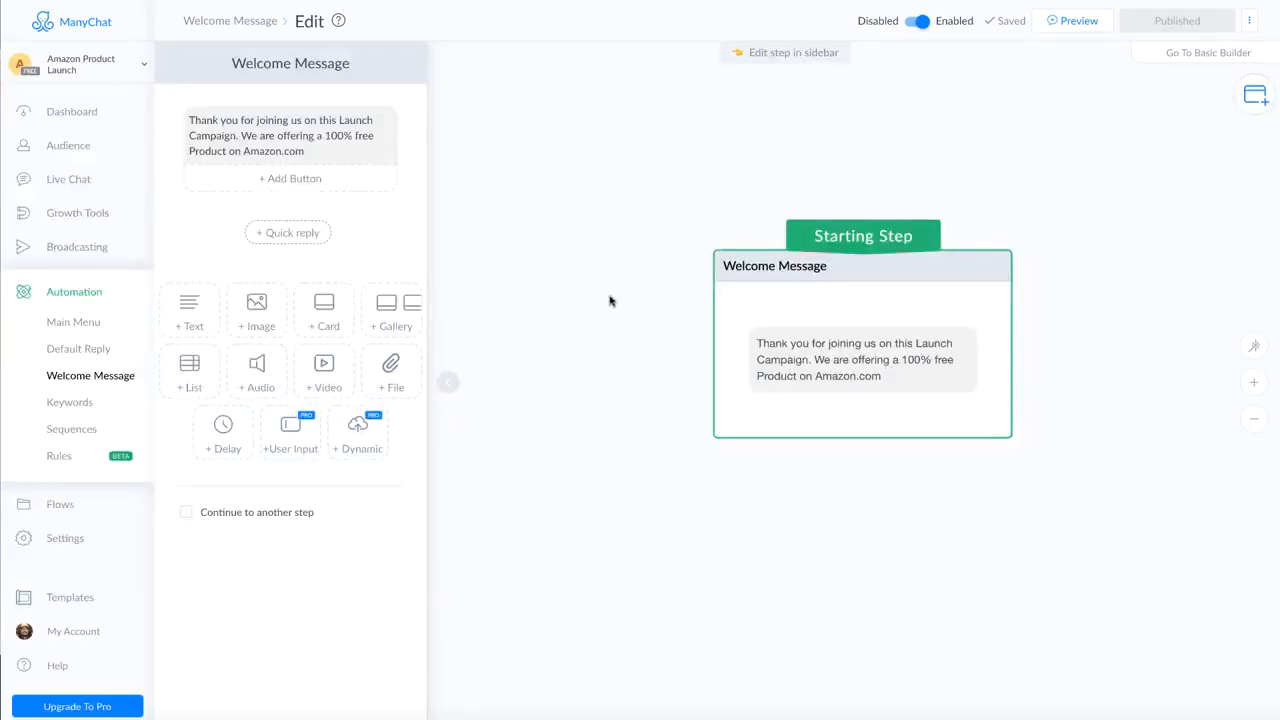
# Step: Switch to the Amazon Product Launch Facebook Page and configure its button as Send Message under Contact you, directing people to Messenger
pyautogui.click(1069, 21)
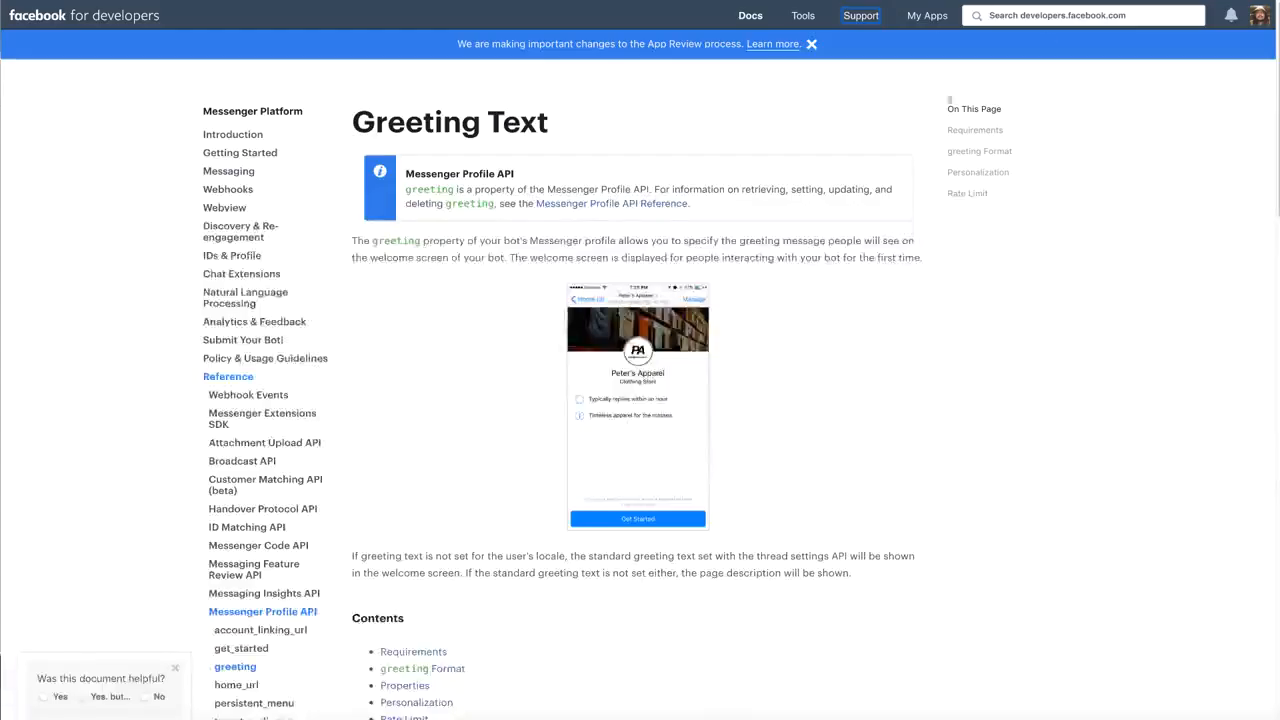
pyautogui.moveTo(927, 15)
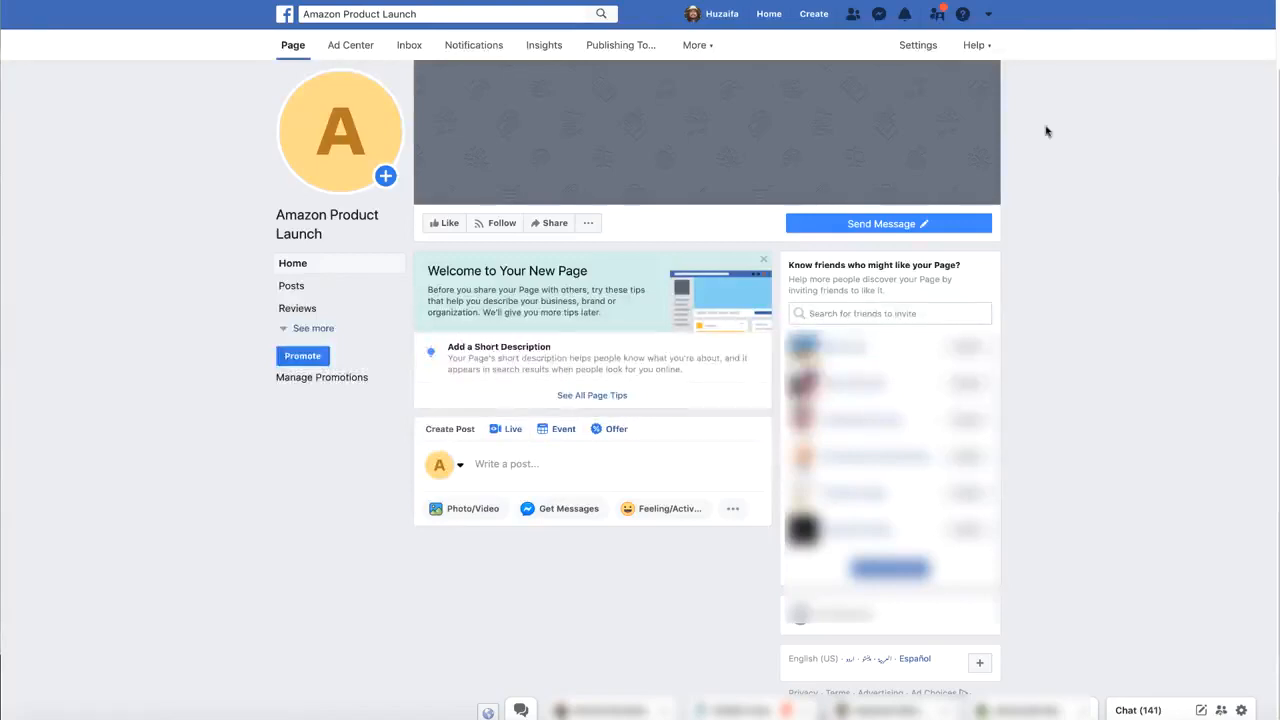
pyautogui.moveTo(928, 223)
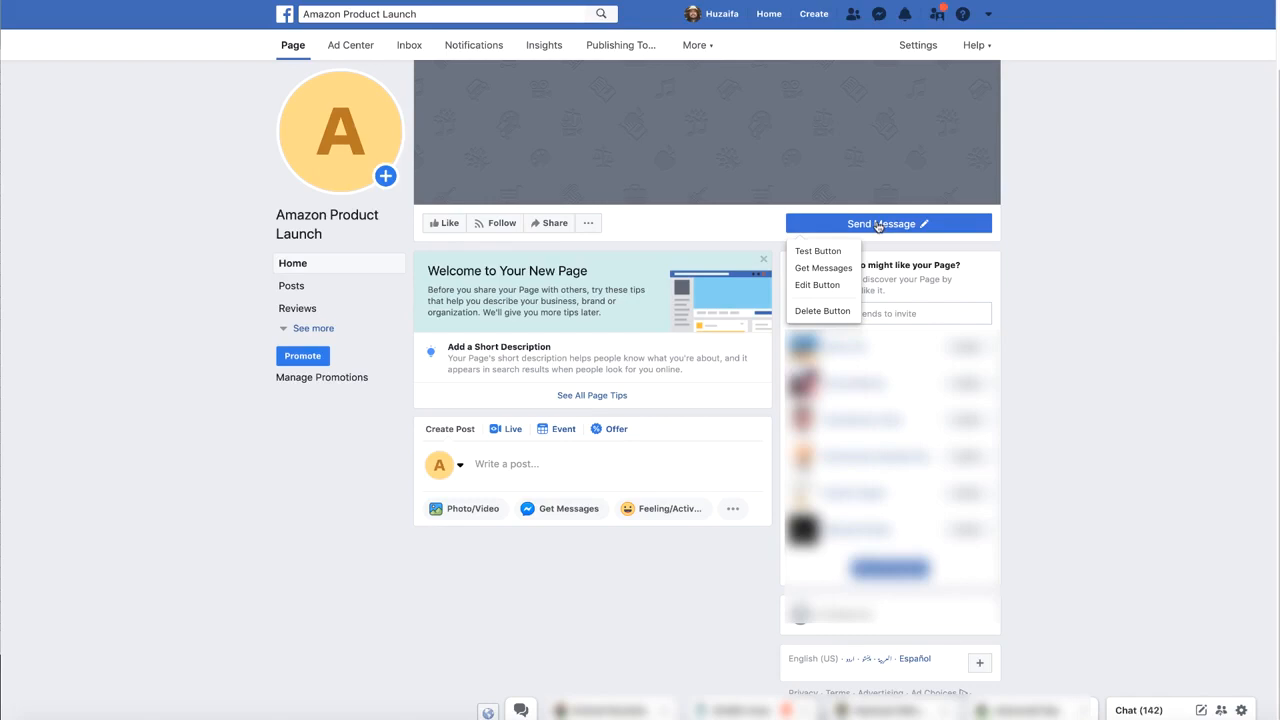
pyautogui.click(817, 285)
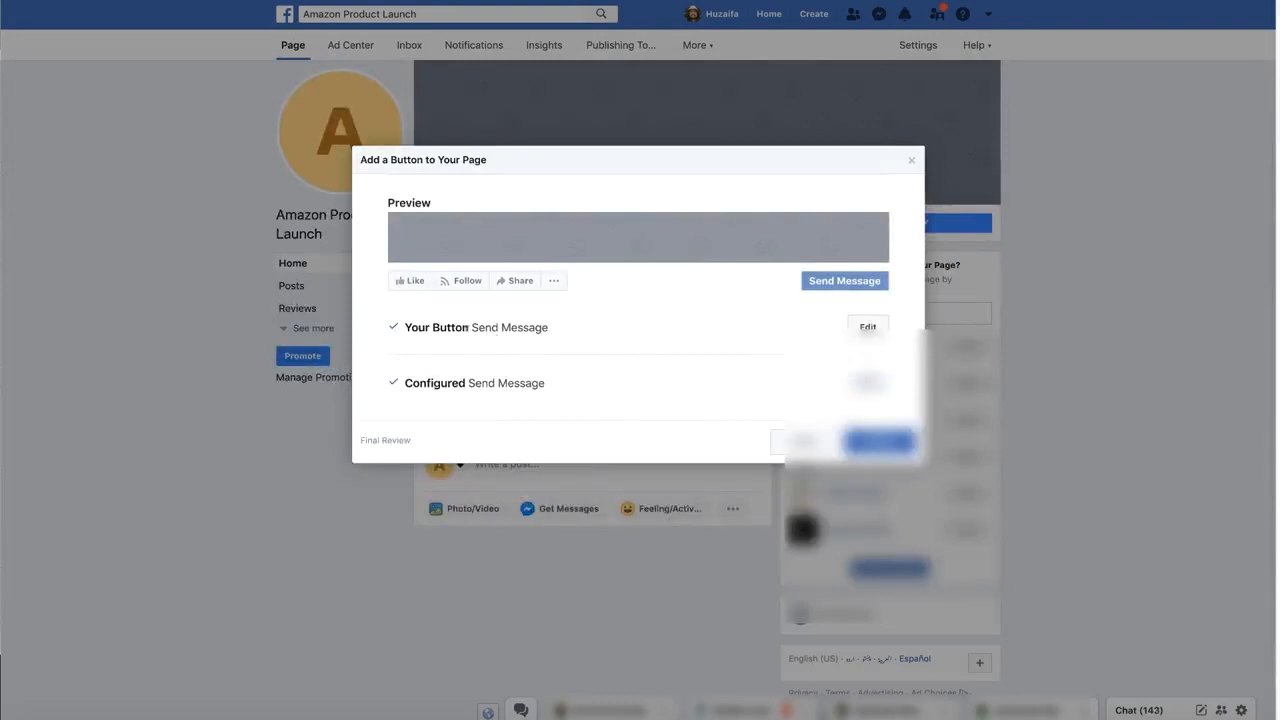
pyautogui.click(868, 327)
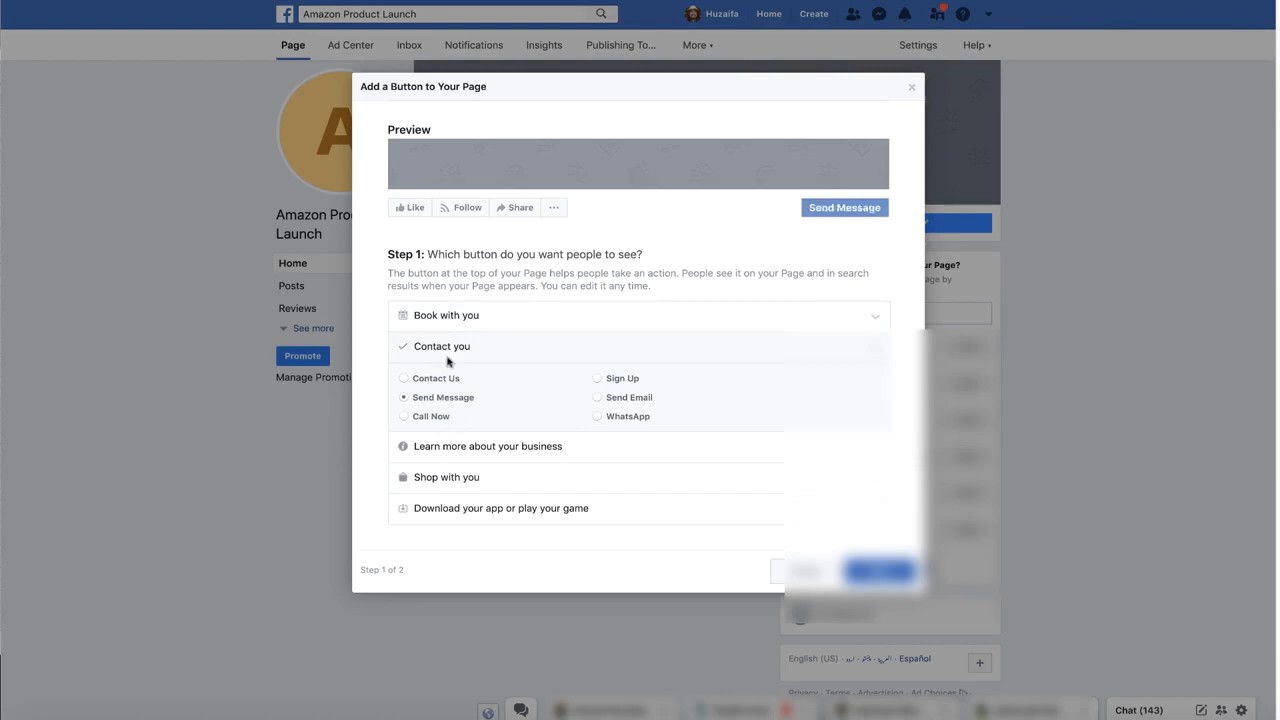
pyautogui.moveTo(414, 398); pyautogui.dragTo(470, 400)
pyautogui.click(880, 571)
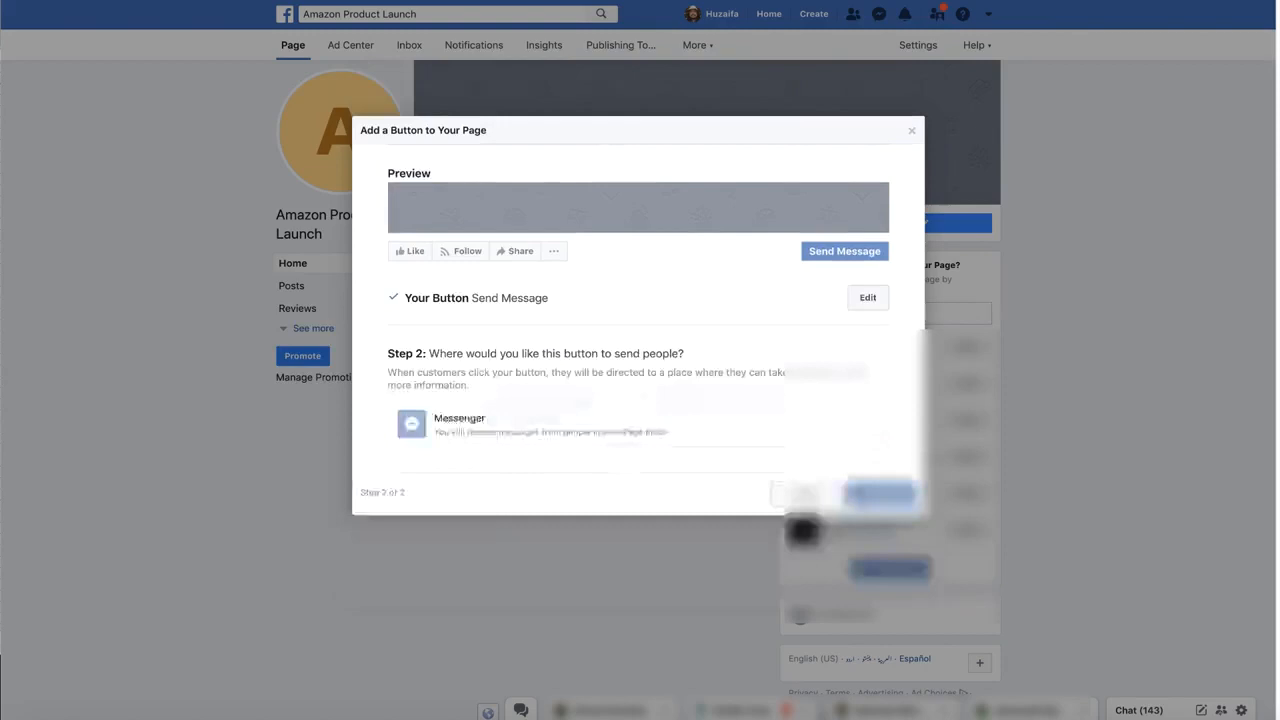
pyautogui.click(513, 421)
pyautogui.click(880, 441)
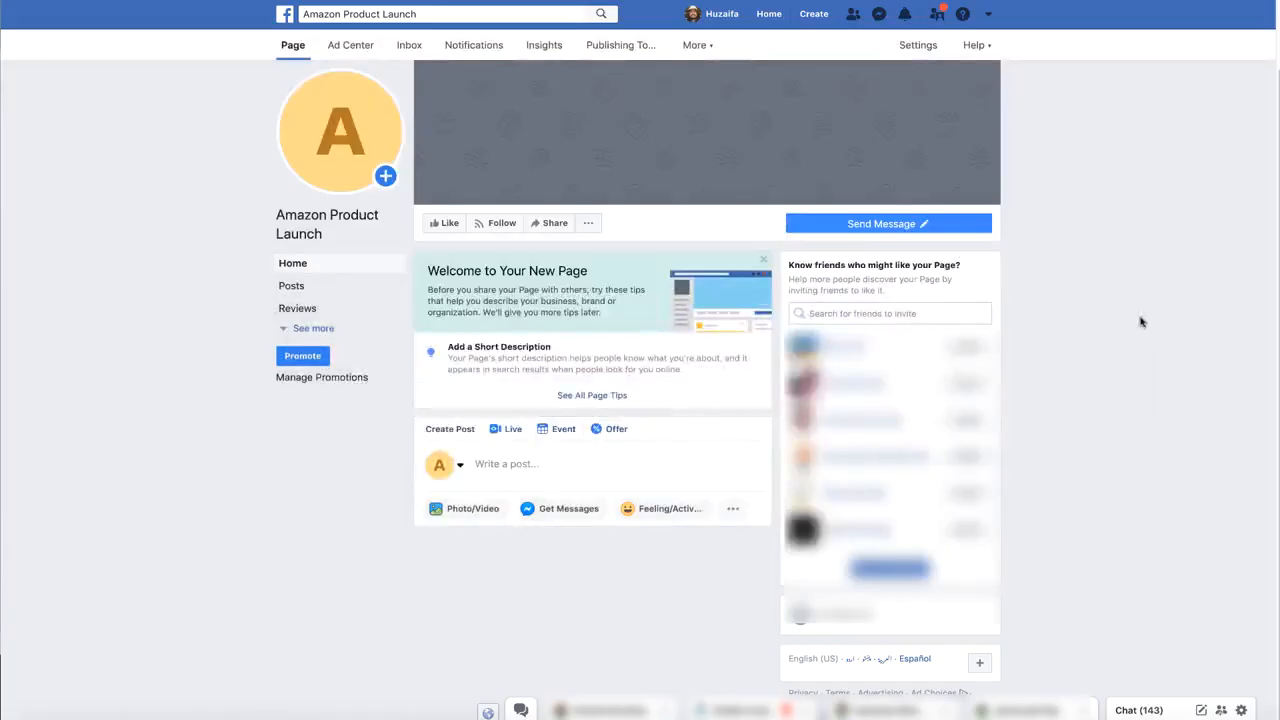
# Step: Test the Send Message button on the Amazon Product Launch Page
pyautogui.click(876, 226)
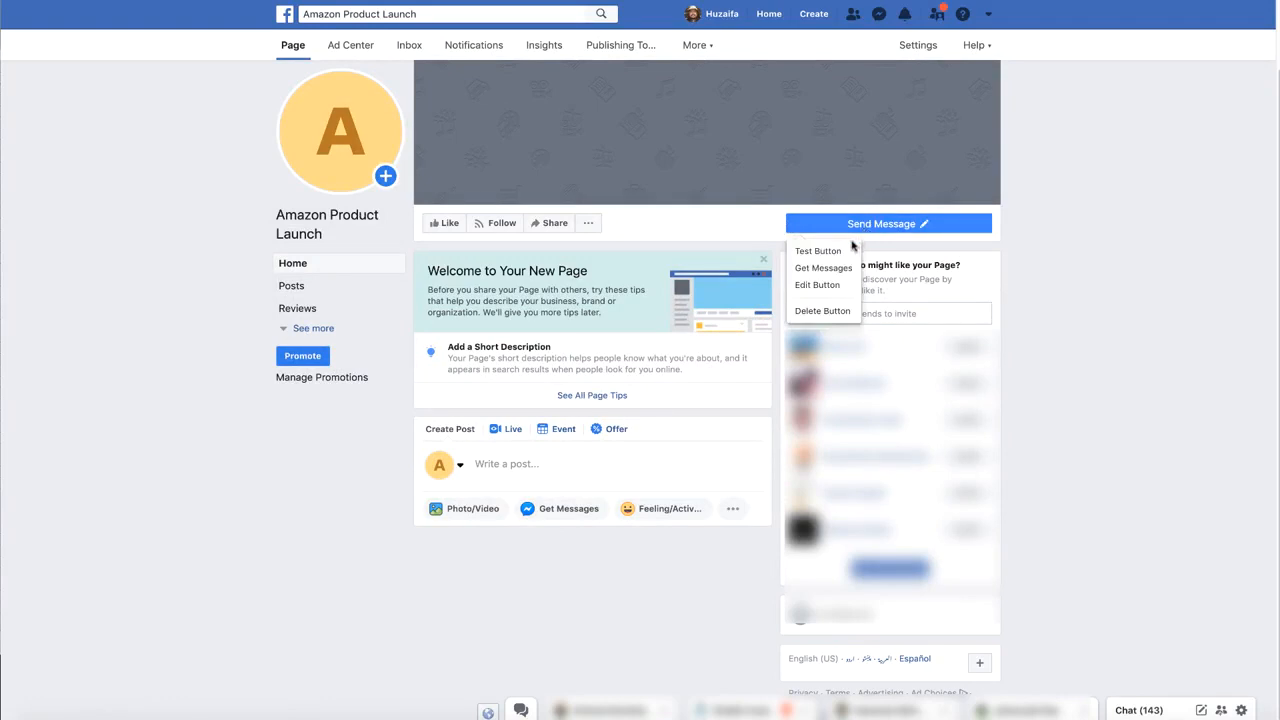
pyautogui.click(868, 250)
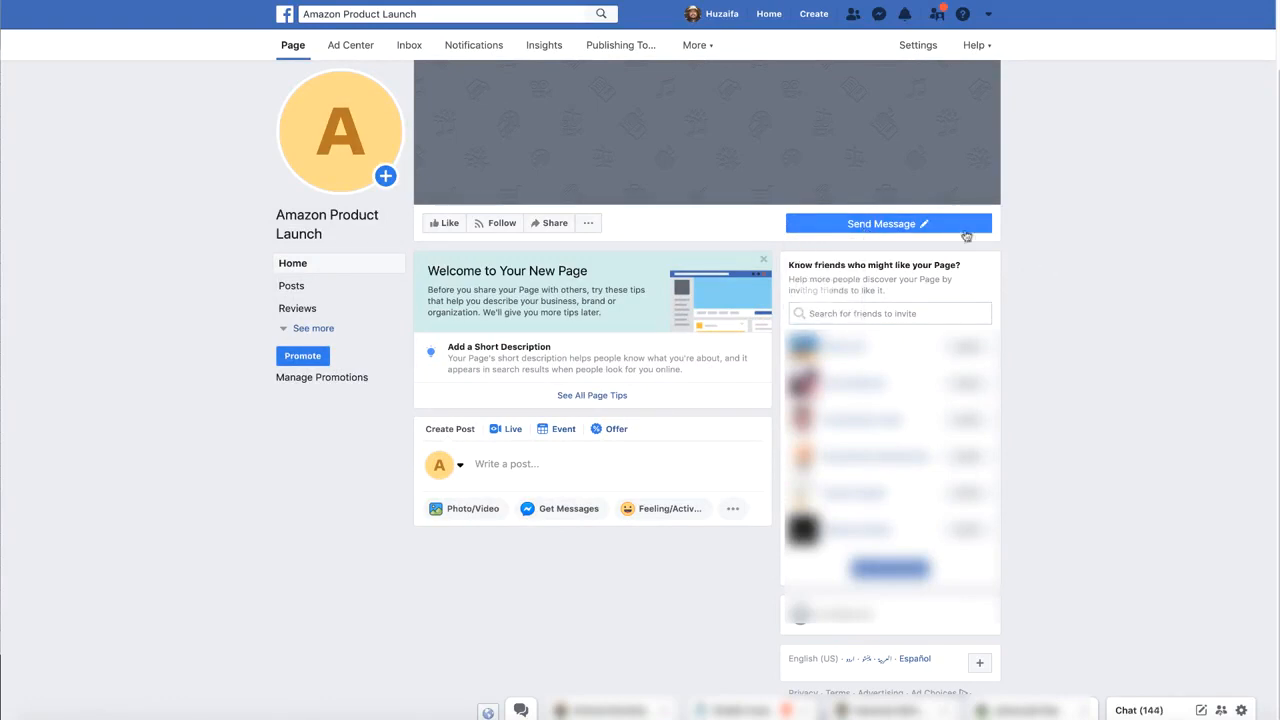
pyautogui.click(879, 226)
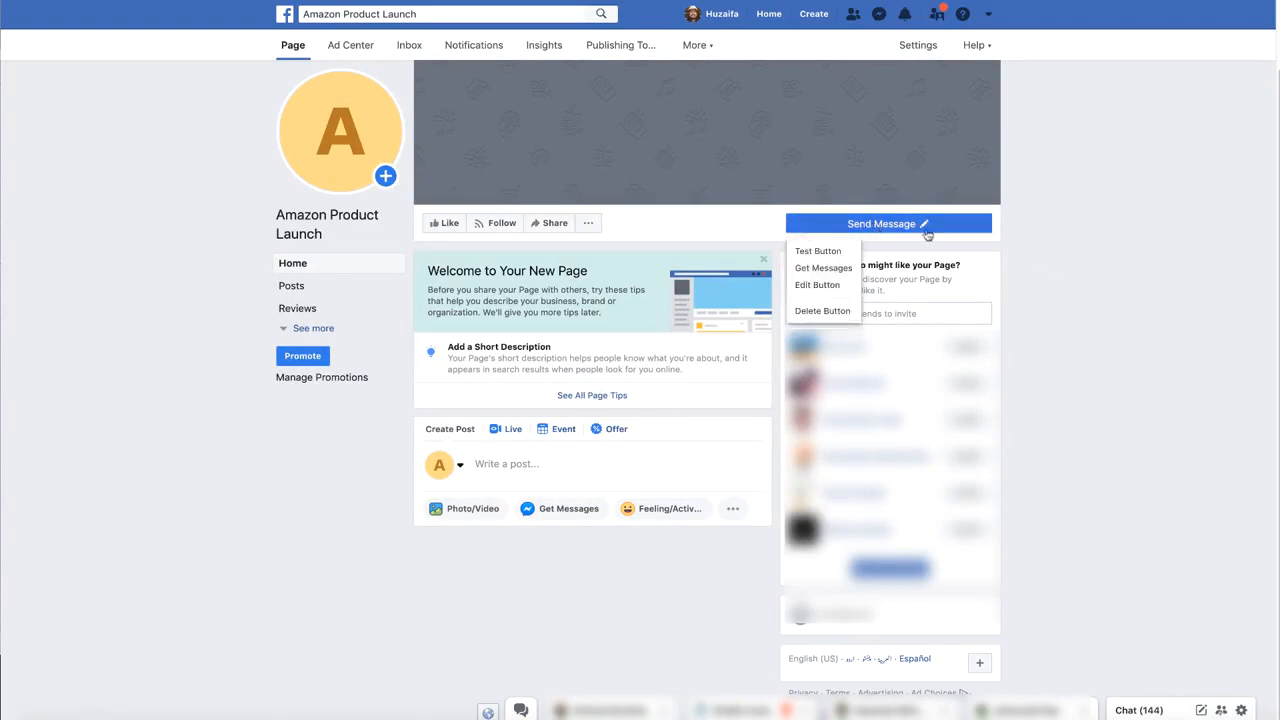
pyautogui.click(818, 250)
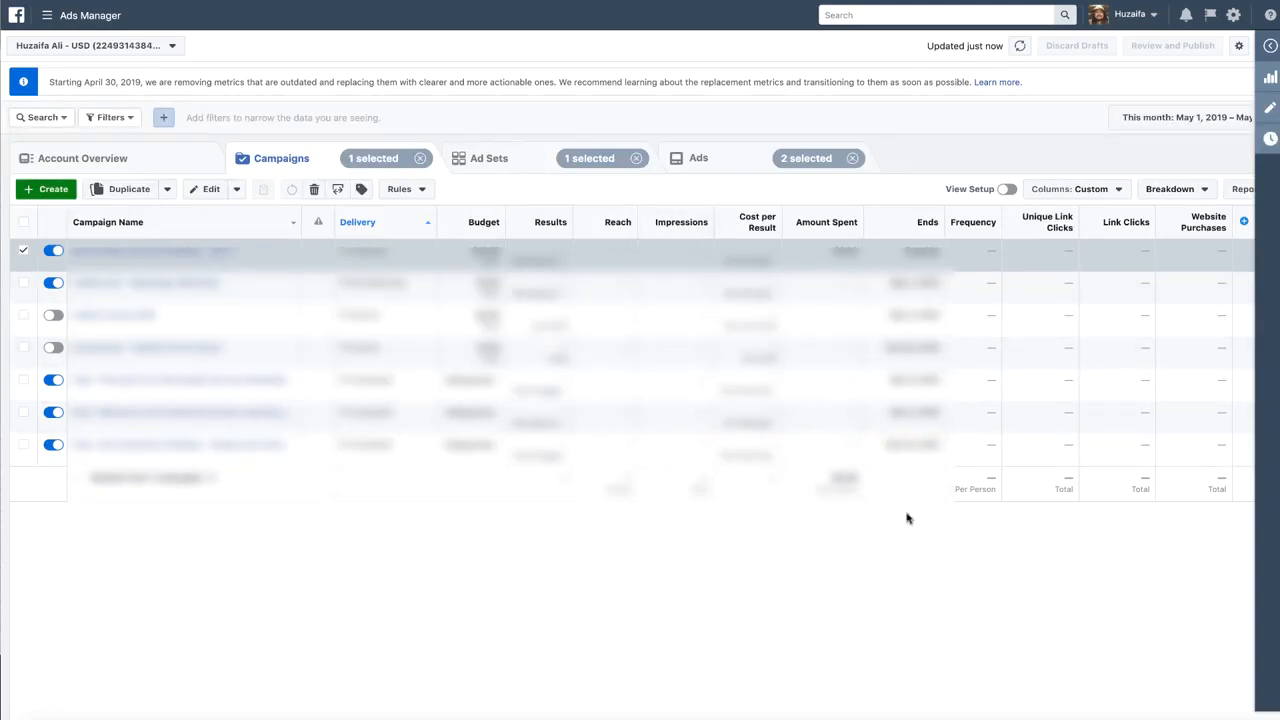
# Step: Switch to Ads Manager and turn off the selected campaign in the first row of the campaign list
pyautogui.click(53, 251)
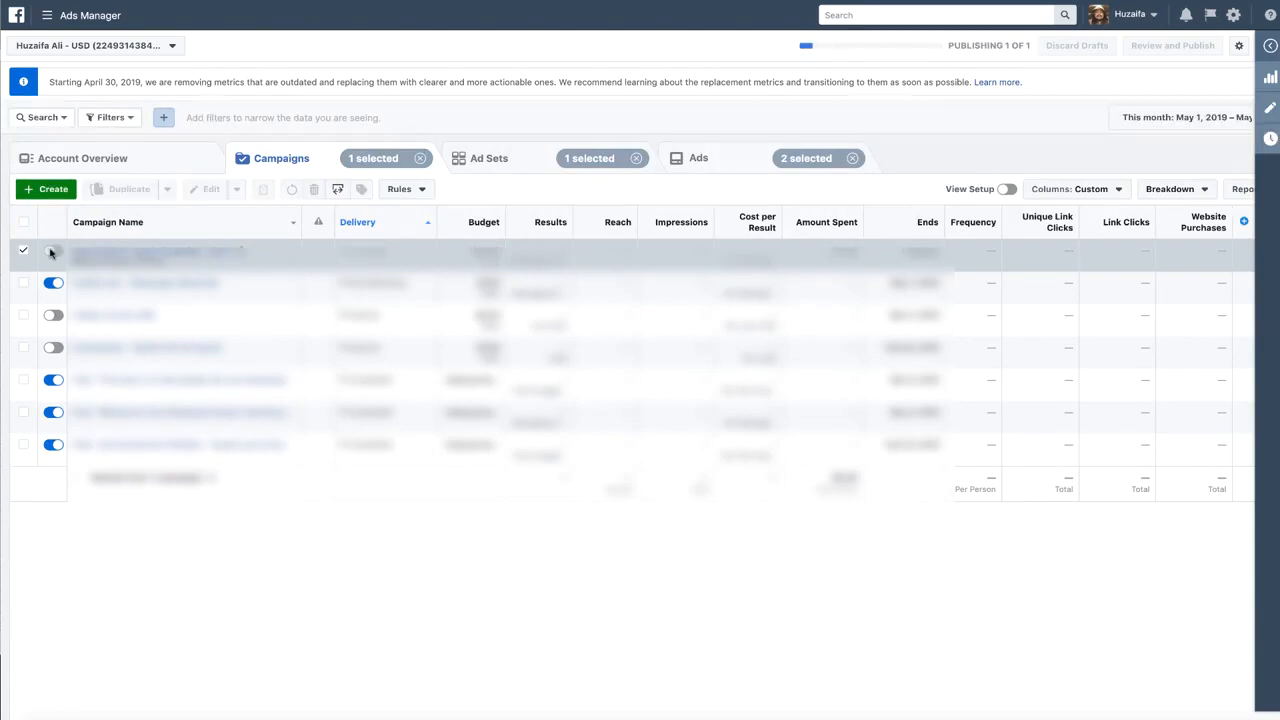